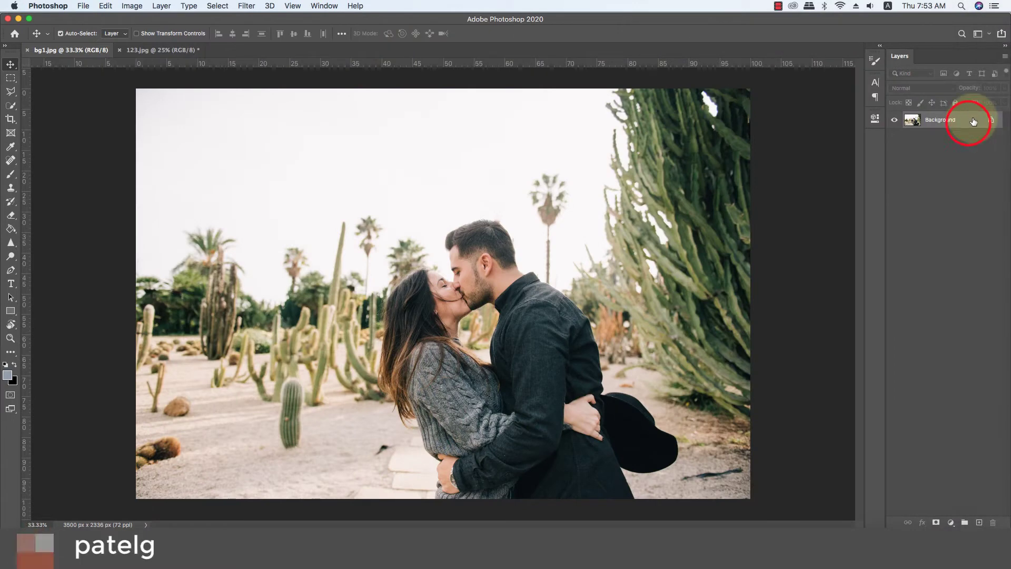
# Duplicate bg1.jpg's Background layer into a Background copy layer
pyautogui.moveTo(960, 127); pyautogui.dragTo(979, 522)
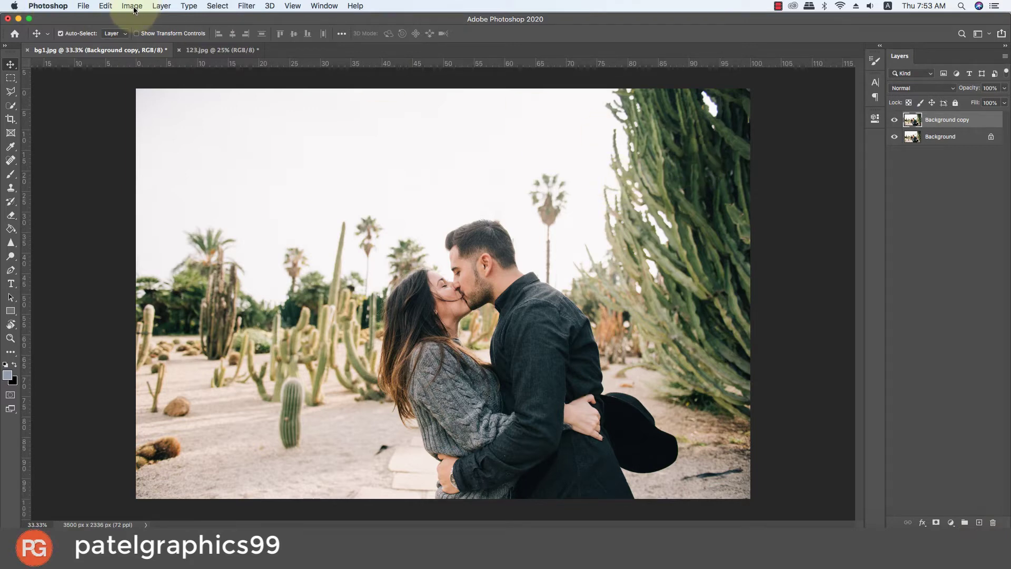
# Copy the cloud-sky layer from 123.jpg into bg1.jpg as a new layer
pyautogui.click(186, 51)
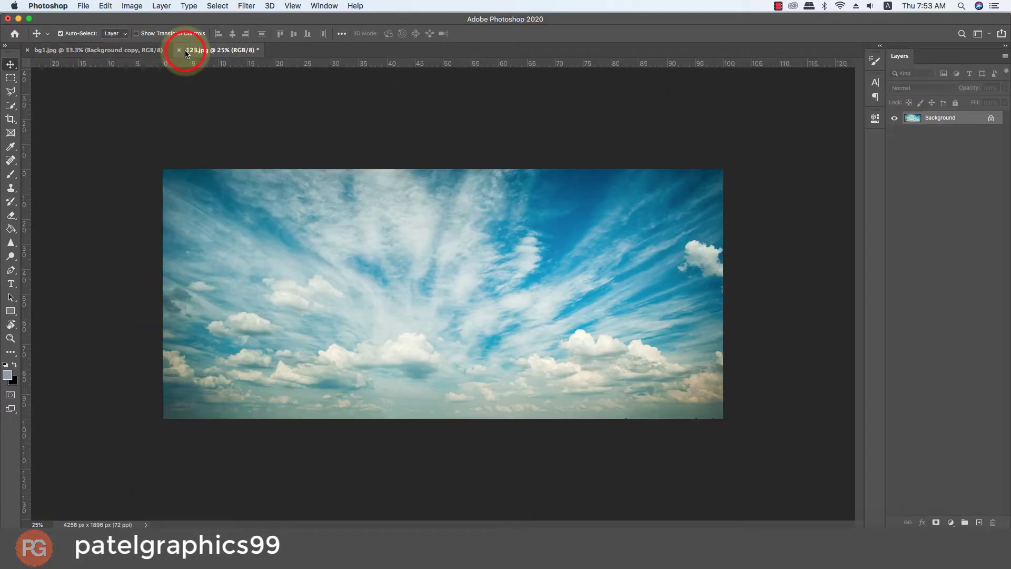
pyautogui.click(959, 122)
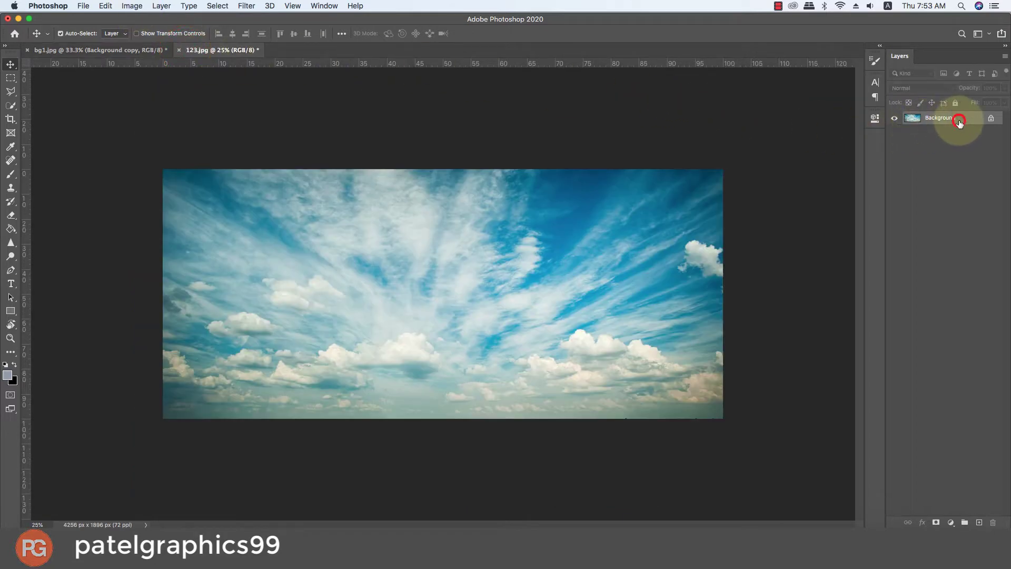
pyautogui.moveTo(959, 122); pyautogui.dragTo(978, 521)
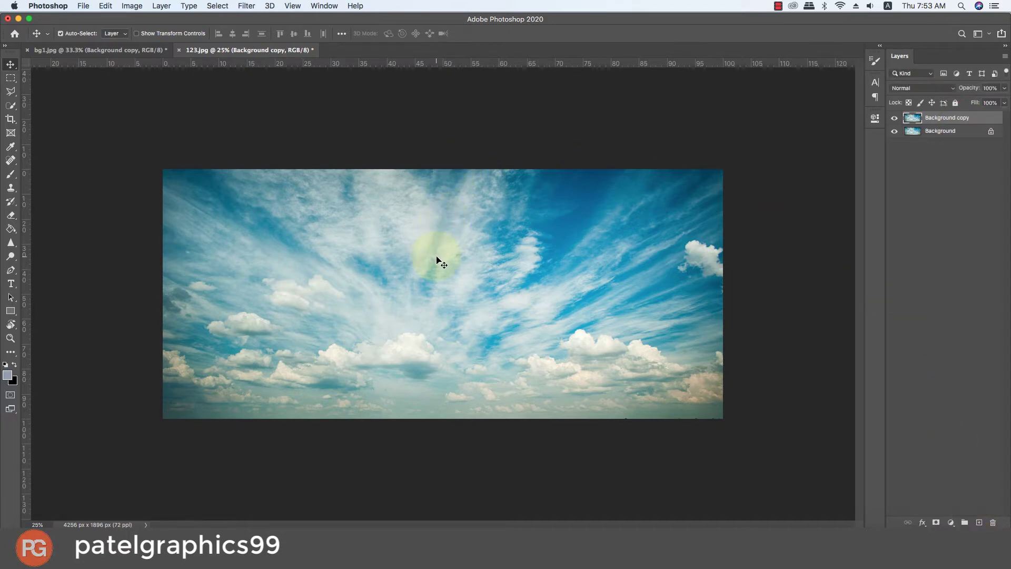
pyautogui.moveTo(436, 260)
pyautogui.mouseDown()
pyautogui.moveTo(230, 89)
pyautogui.moveTo(119, 42)
pyautogui.mouseUp()
pyautogui.click(121, 51)
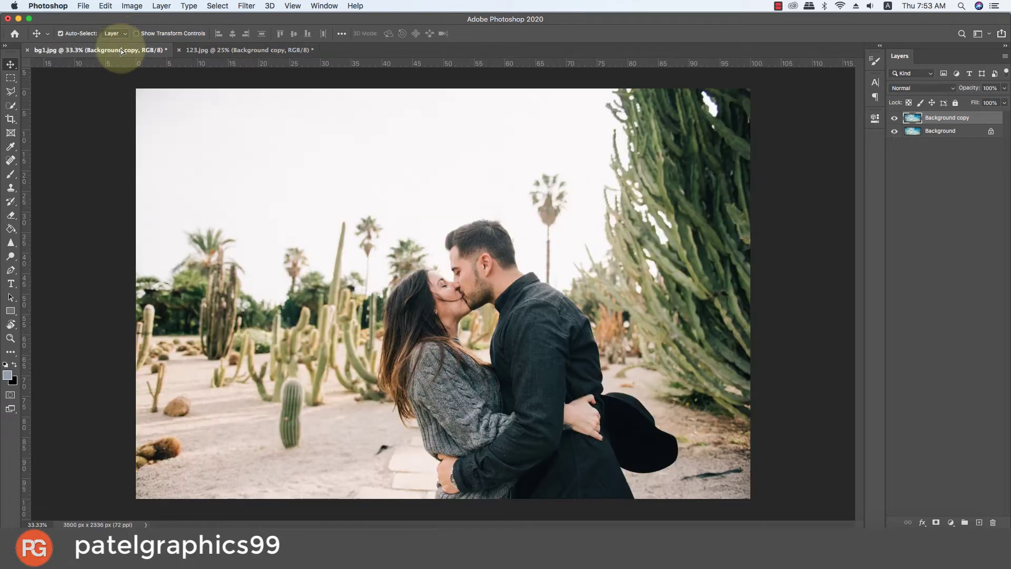
pyautogui.moveTo(473, 219)
pyautogui.mouseDown()
pyautogui.moveTo(484, 269)
pyautogui.moveTo(468, 257)
pyautogui.mouseUp()
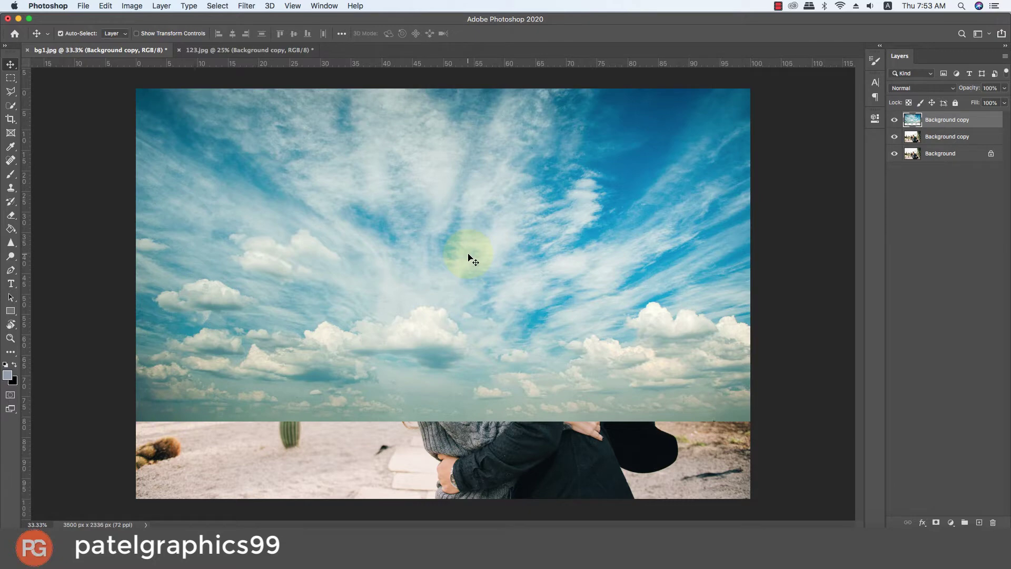
# Scale the sky layer to 87.73% and position it over the upper part of the photo
pyautogui.press('super+t')
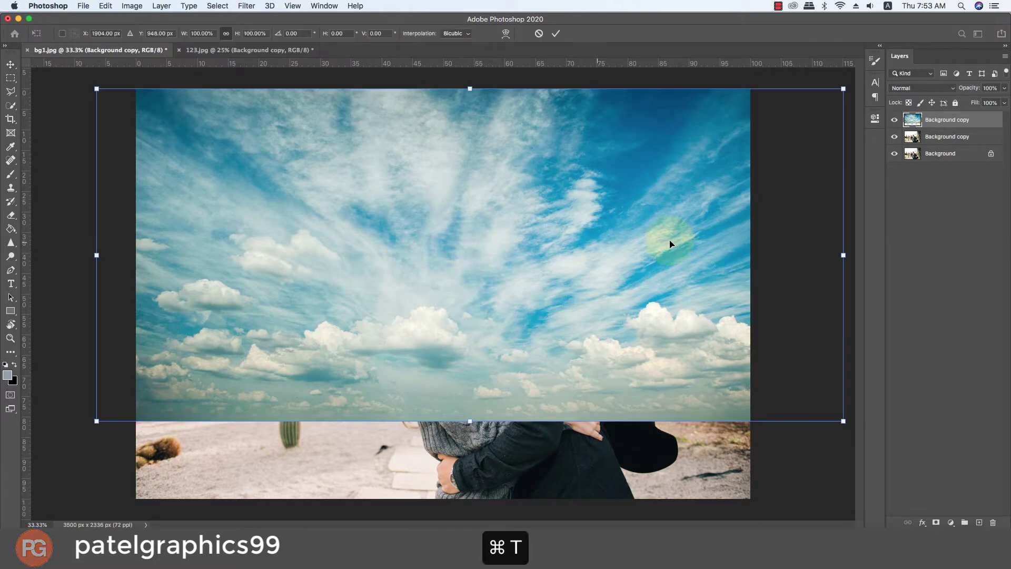
pyautogui.moveTo(793, 239); pyautogui.dragTo(765, 240)
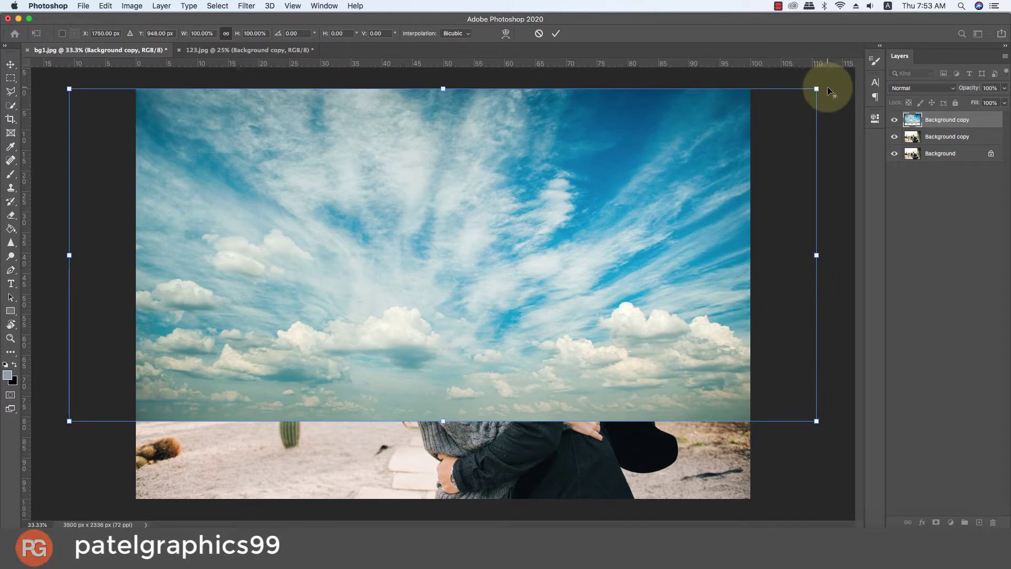
pyautogui.moveTo(815, 90)
pyautogui.mouseDown()
pyautogui.moveTo(795, 102)
pyautogui.moveTo(782, 134)
pyautogui.mouseUp()
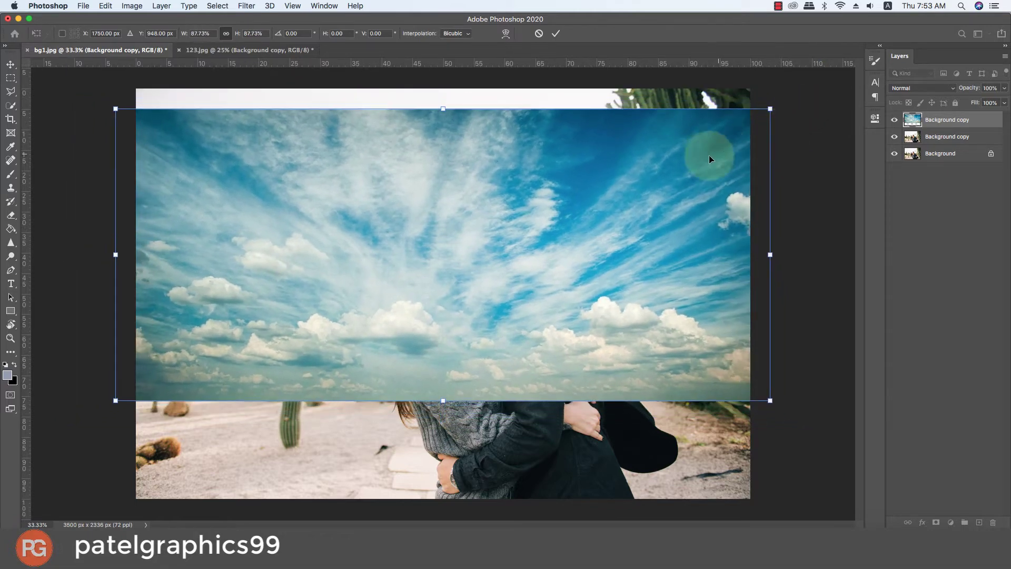
pyautogui.moveTo(698, 154); pyautogui.dragTo(697, 136)
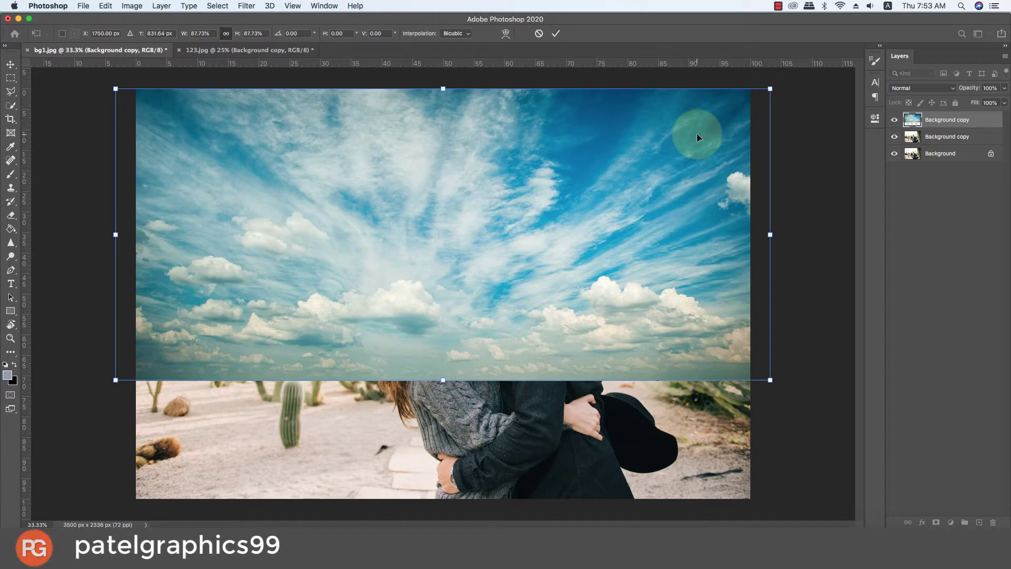
pyautogui.press('Return')
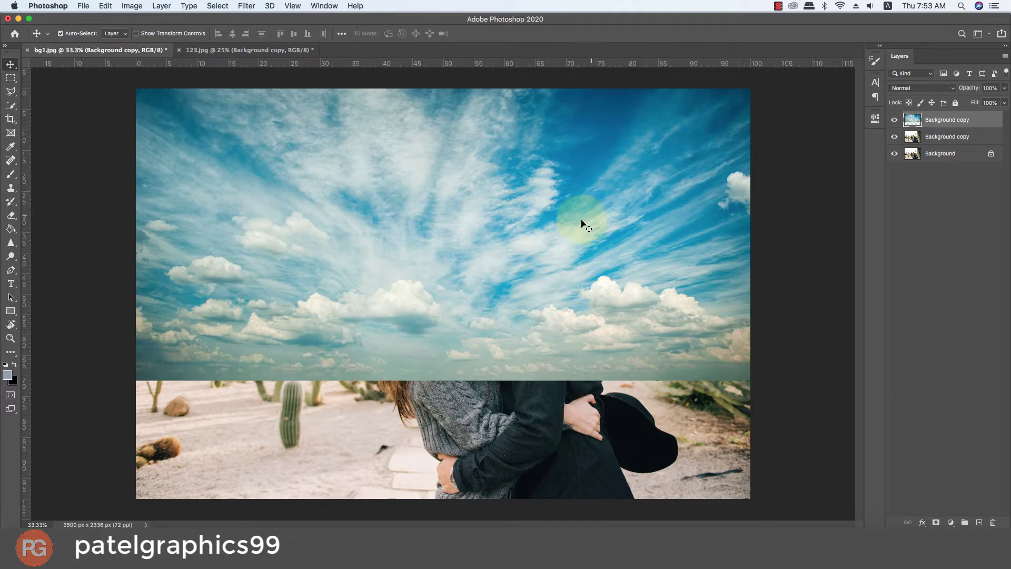
pyautogui.moveTo(581, 220); pyautogui.dragTo(583, 88)
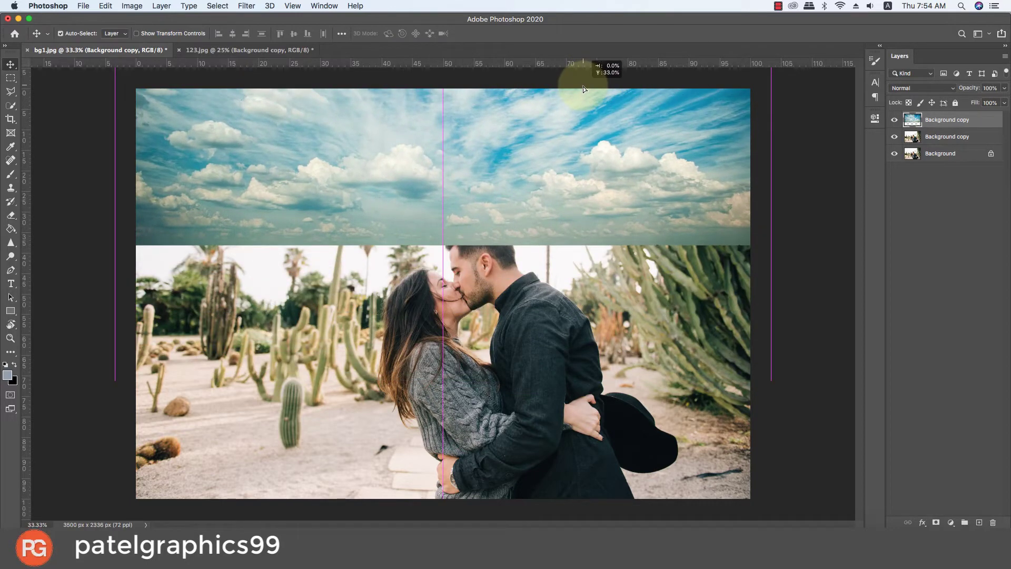
pyautogui.moveTo(583, 87)
pyautogui.mouseDown()
pyautogui.moveTo(590, 236)
pyautogui.moveTo(587, 221)
pyautogui.mouseUp()
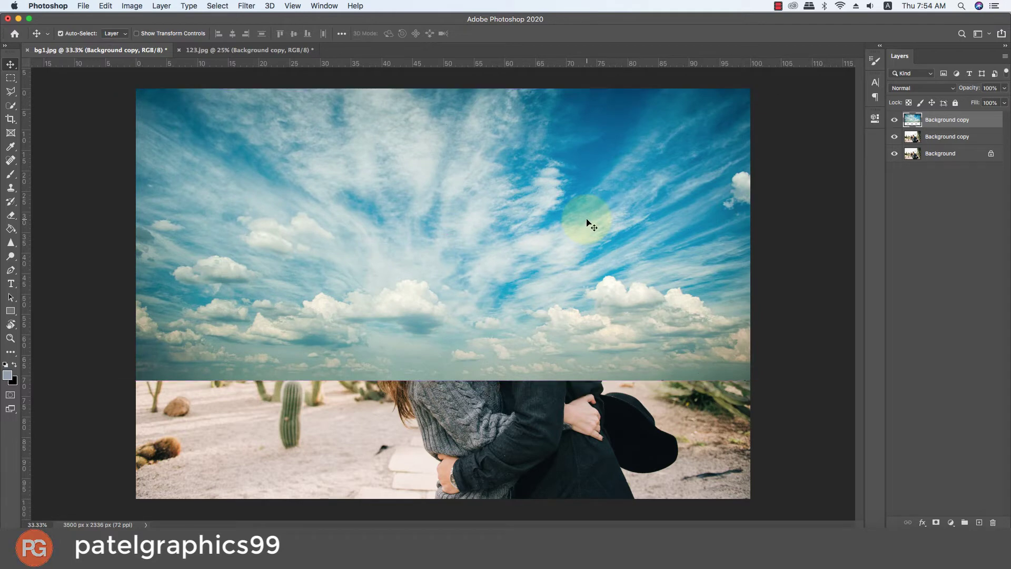
# Set the sky layer's blend mode to Multiply and add a white layer mask
pyautogui.click(929, 90)
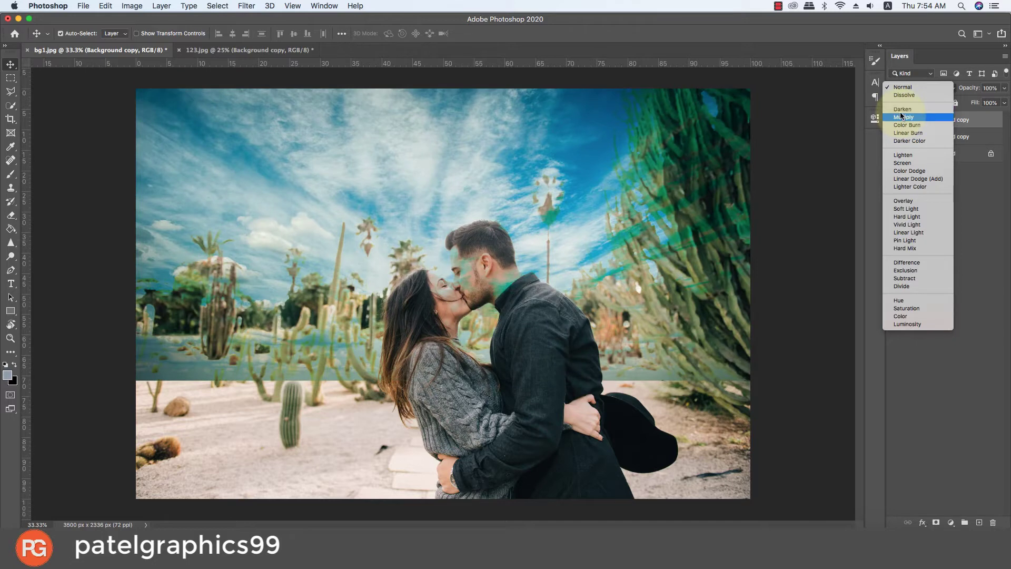
pyautogui.click(902, 117)
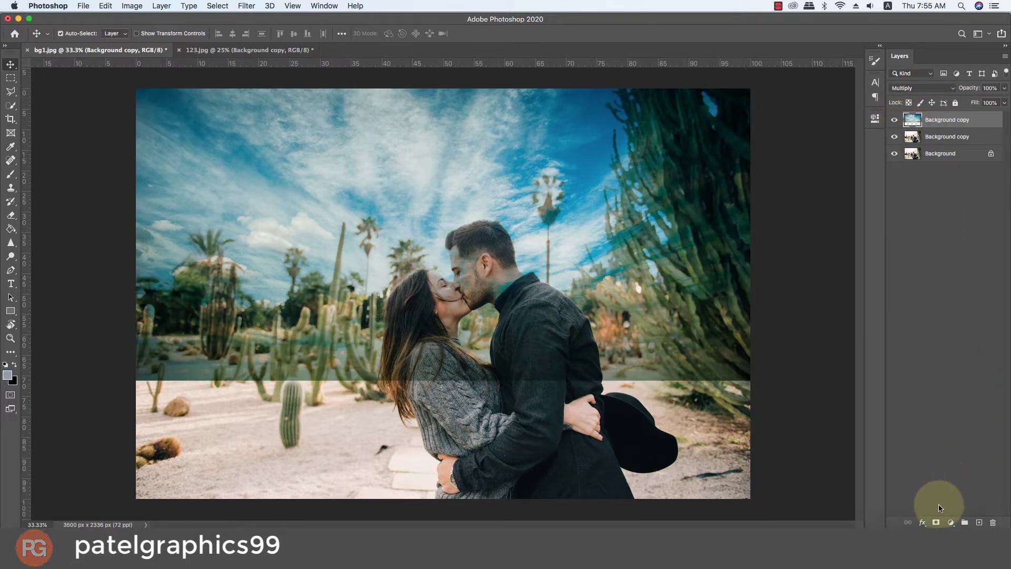
pyautogui.click(935, 522)
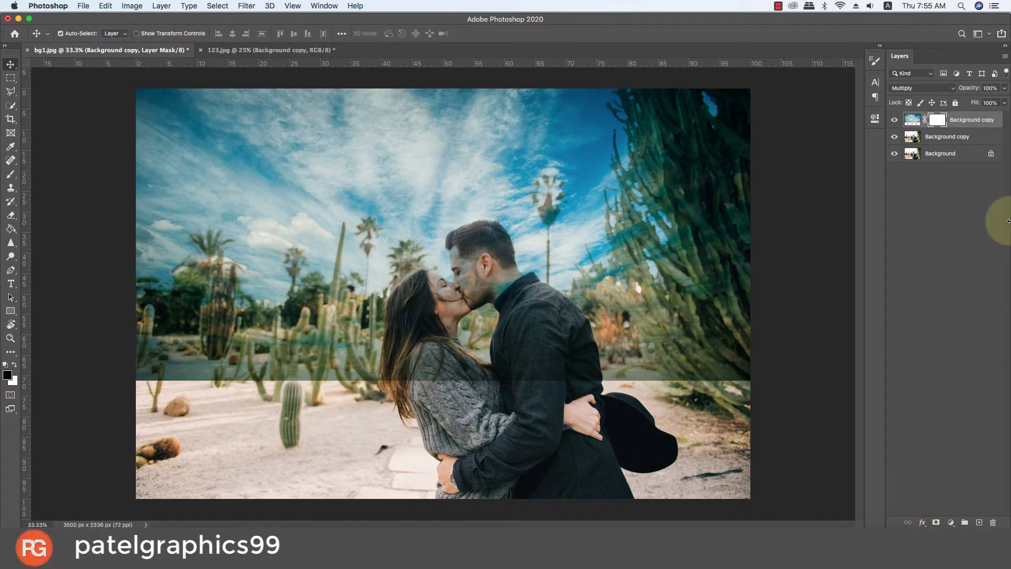
# Paint black on the sky mask to reveal the lower band, left-side trees and middle cacti
pyautogui.click(11, 178)
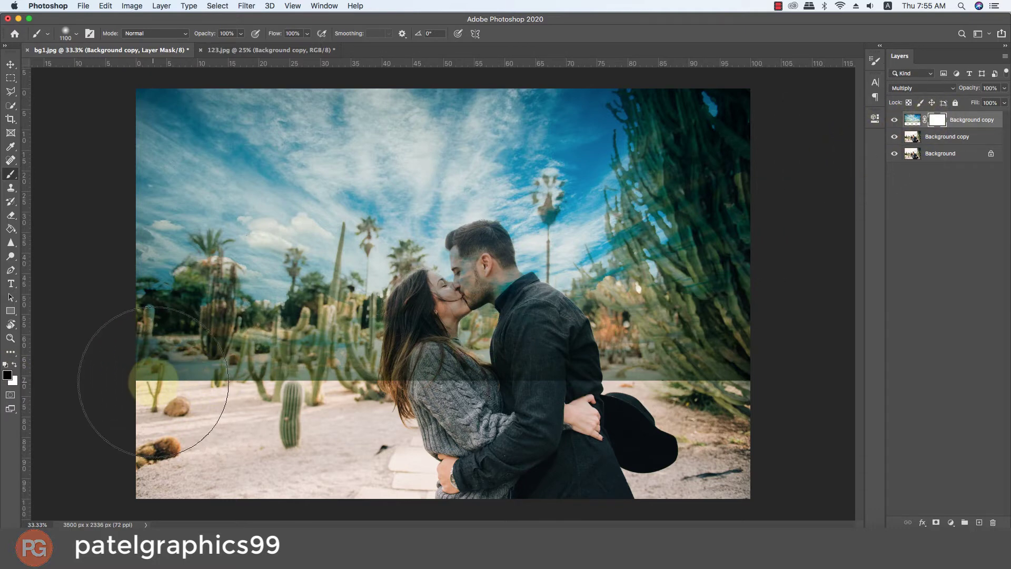
pyautogui.moveTo(144, 369)
pyautogui.mouseDown()
pyautogui.moveTo(601, 382)
pyautogui.moveTo(745, 304)
pyautogui.mouseUp()
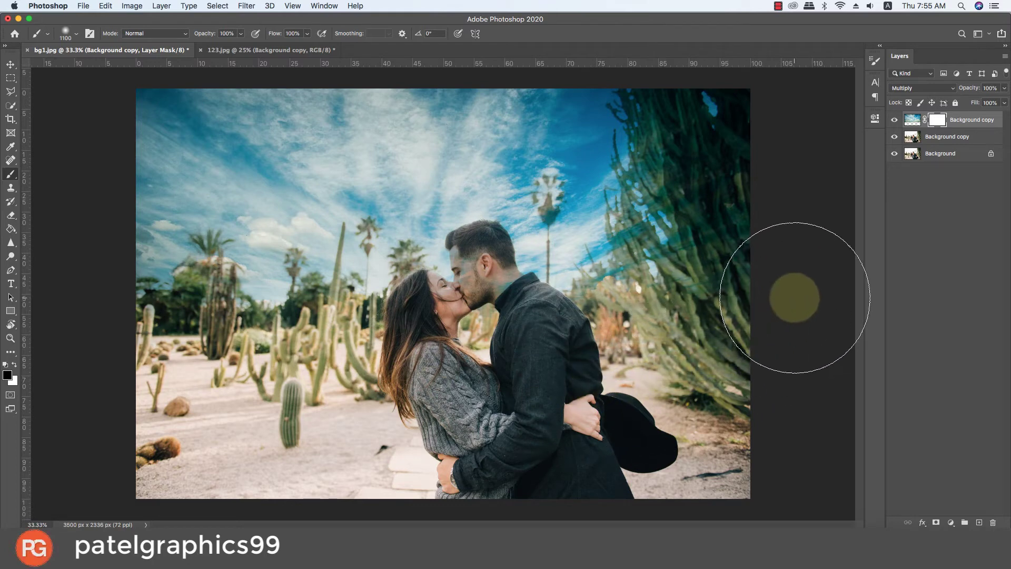
pyautogui.click(176, 361)
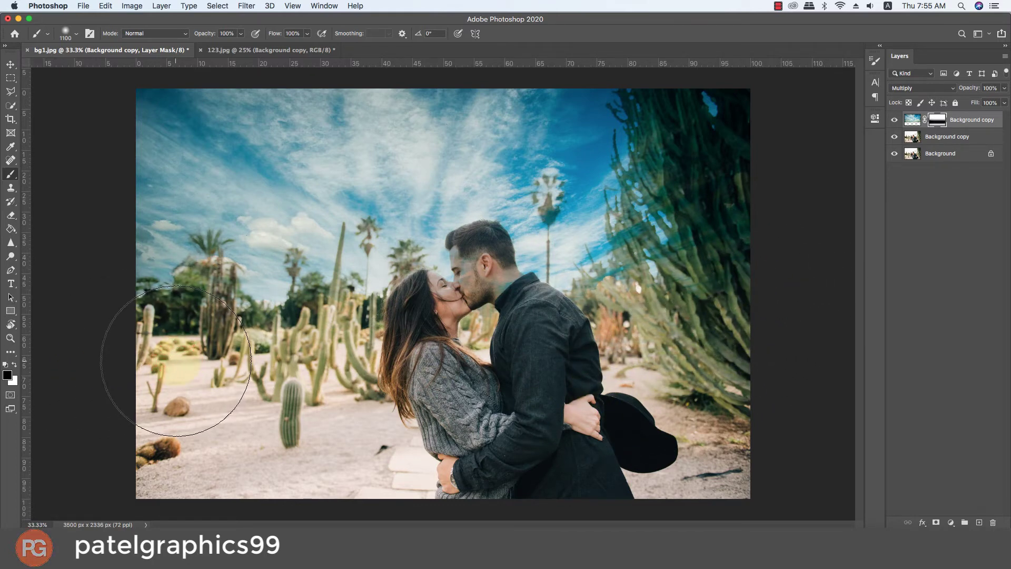
pyautogui.press('[')
pyautogui.press('[')
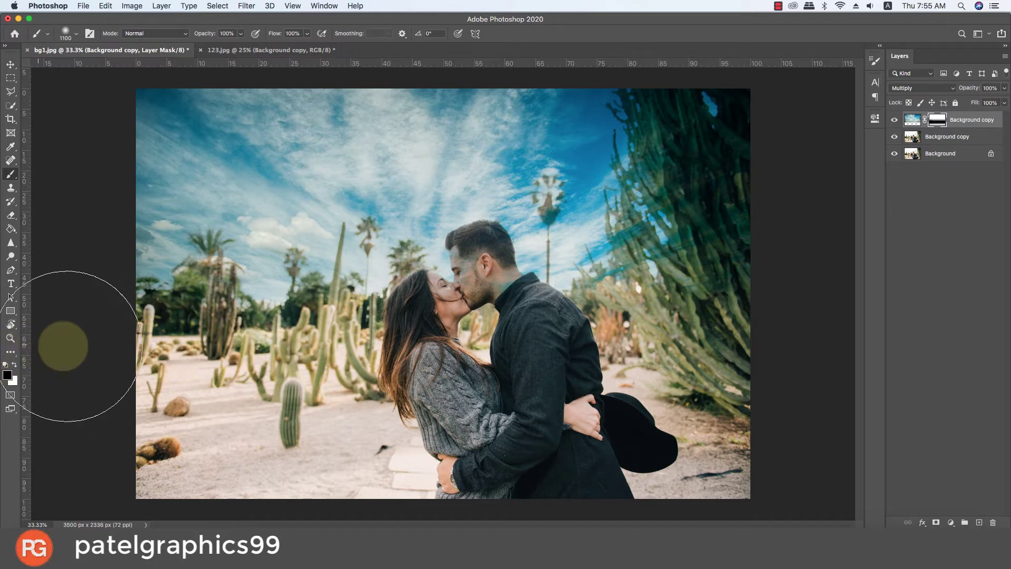
pyautogui.press('[')
pyautogui.press('[')
pyautogui.press('[')
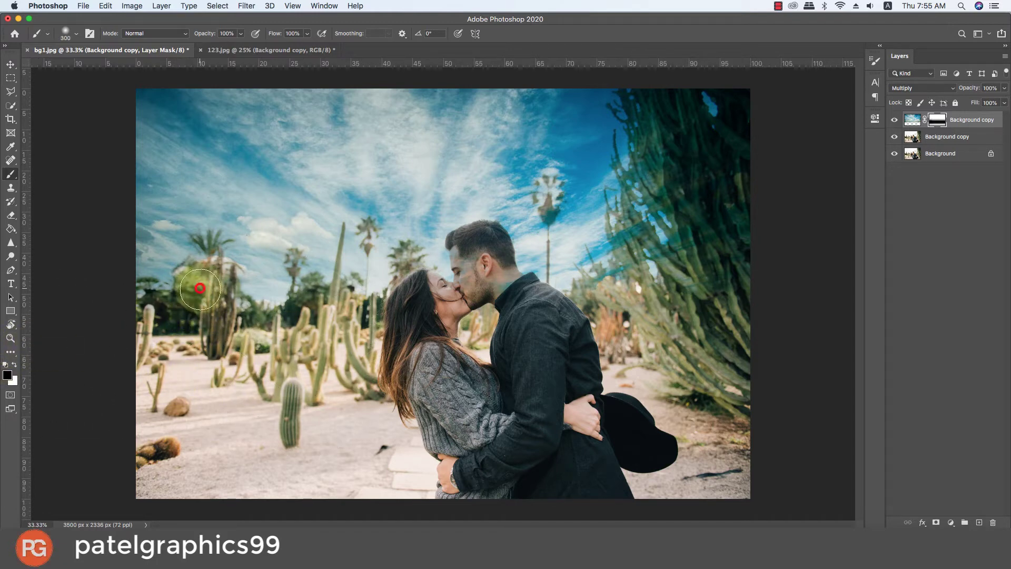
pyautogui.click(200, 287)
pyautogui.click(182, 320)
pyautogui.click(293, 345)
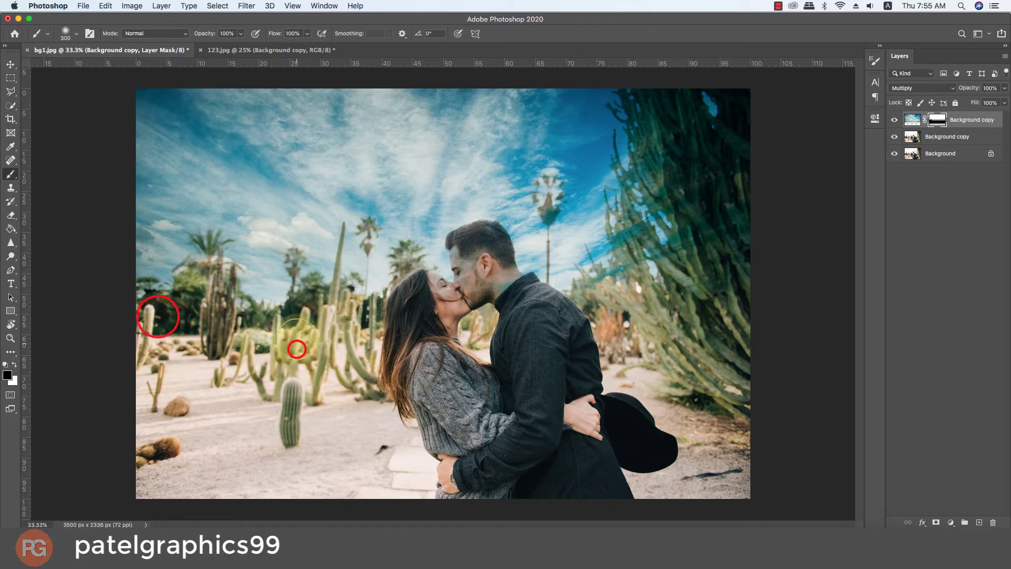
pyautogui.click(266, 336)
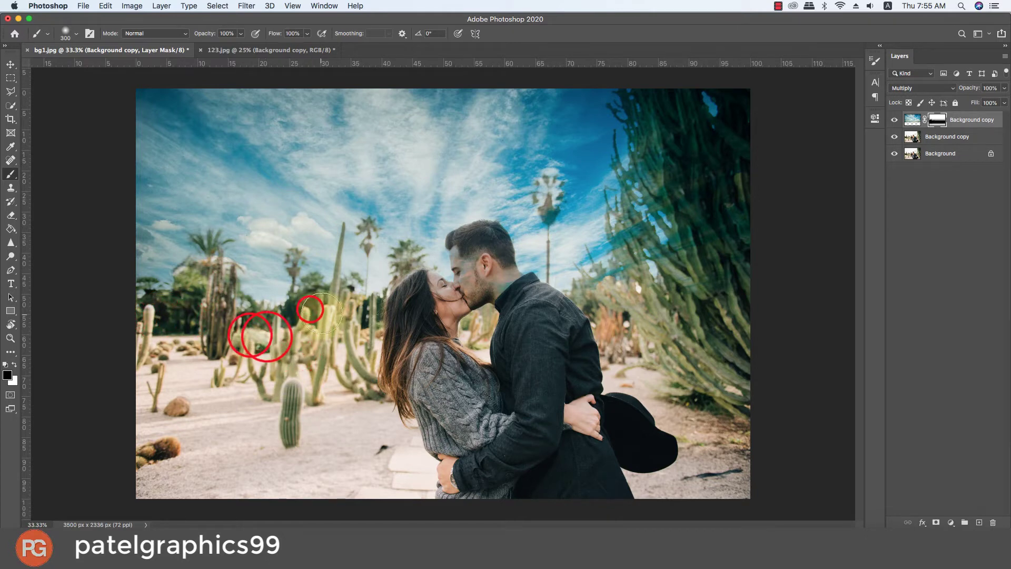
pyautogui.moveTo(311, 304)
pyautogui.mouseDown()
pyautogui.moveTo(401, 329)
pyautogui.moveTo(394, 300)
pyautogui.moveTo(428, 283)
pyautogui.mouseUp()
# With a smaller brush, clear the sky tint from the woman's face and the man's head
pyautogui.press('[')
pyautogui.press('[')
pyautogui.press('[')
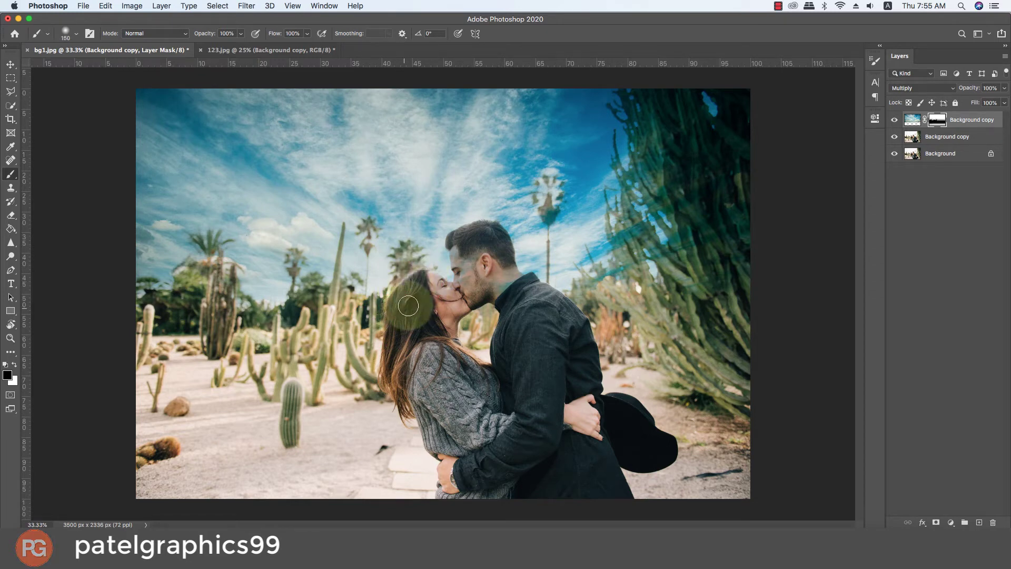
pyautogui.moveTo(429, 288)
pyautogui.mouseDown()
pyautogui.moveTo(463, 344)
pyautogui.moveTo(403, 287)
pyautogui.mouseUp()
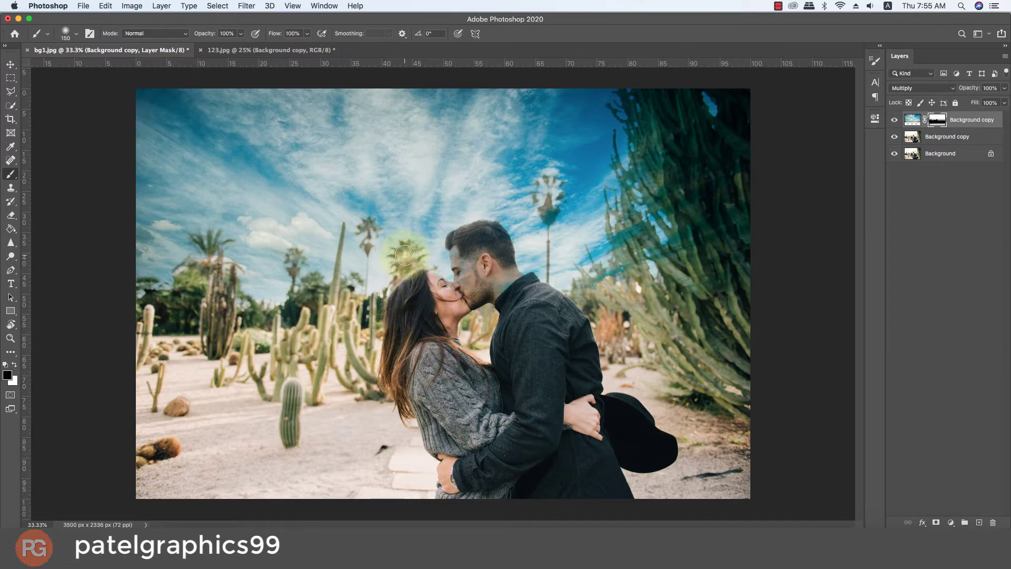
pyautogui.moveTo(405, 254); pyautogui.dragTo(457, 254)
pyautogui.press('[')
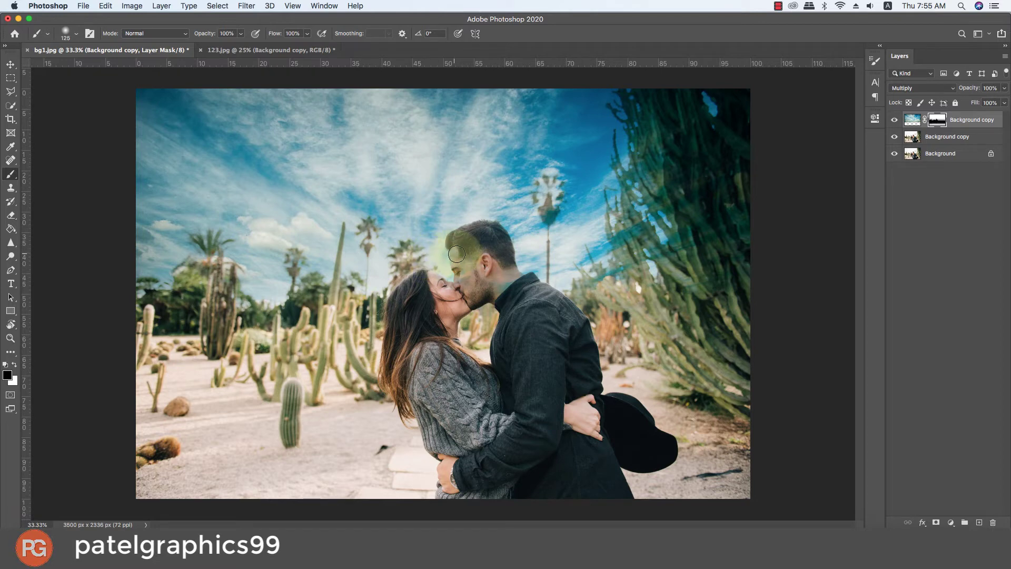
pyautogui.moveTo(458, 267)
pyautogui.mouseDown()
pyautogui.moveTo(474, 299)
pyautogui.moveTo(510, 274)
pyautogui.mouseUp()
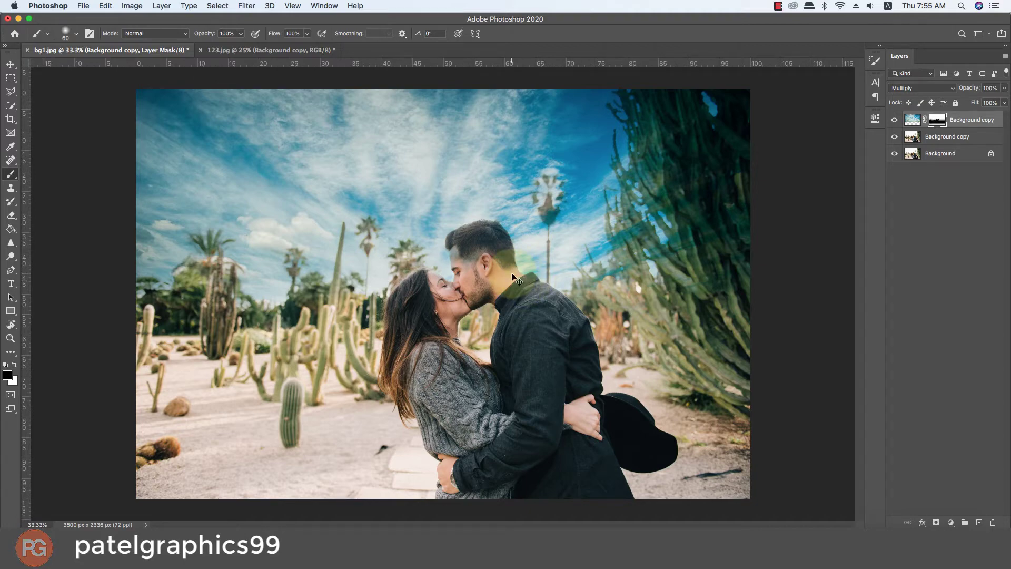
# Mask the sky off the man's temple and the woman's face and eye
pyautogui.scroll(5, 512, 273)
pyautogui.scroll(3, 473, 253)
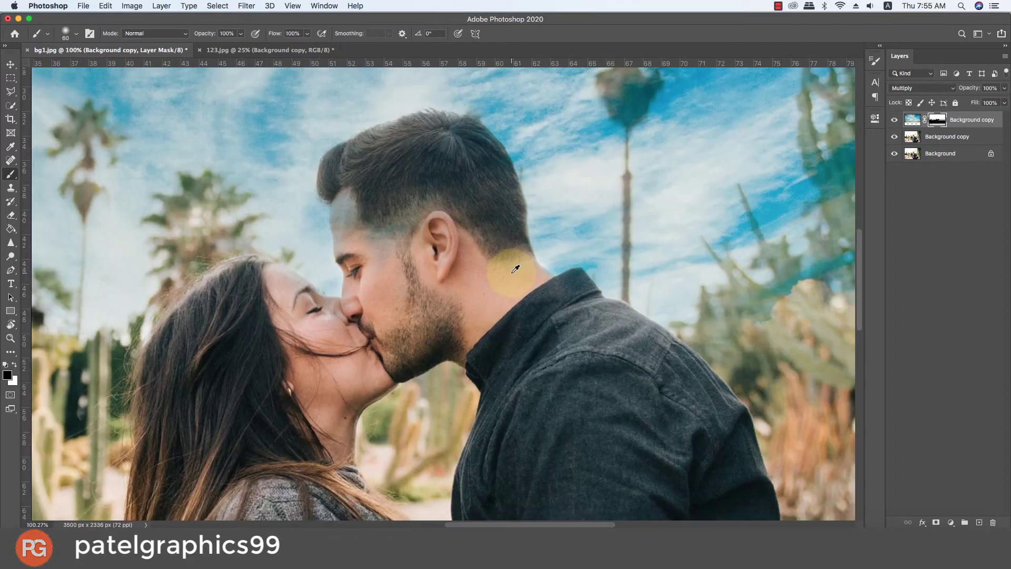
pyautogui.moveTo(380, 218)
pyautogui.mouseDown()
pyautogui.moveTo(358, 235)
pyautogui.moveTo(354, 221)
pyautogui.mouseUp()
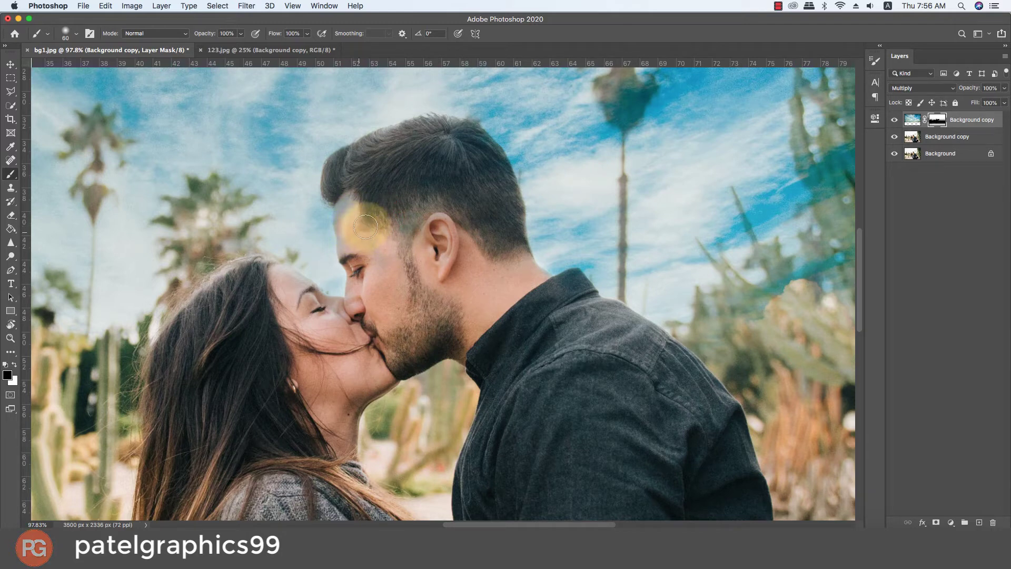
pyautogui.press(']')
pyautogui.press(']')
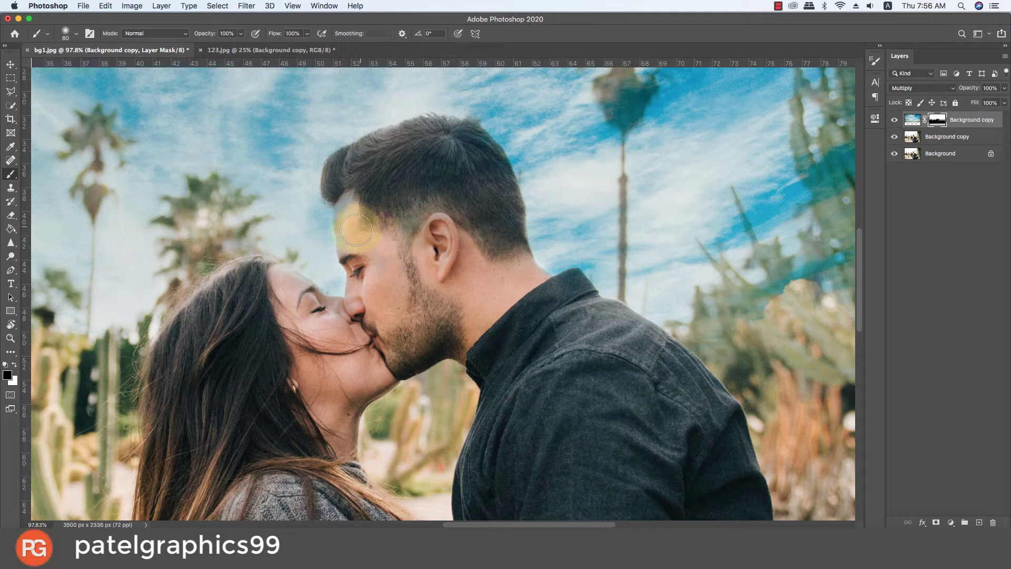
pyautogui.press('[')
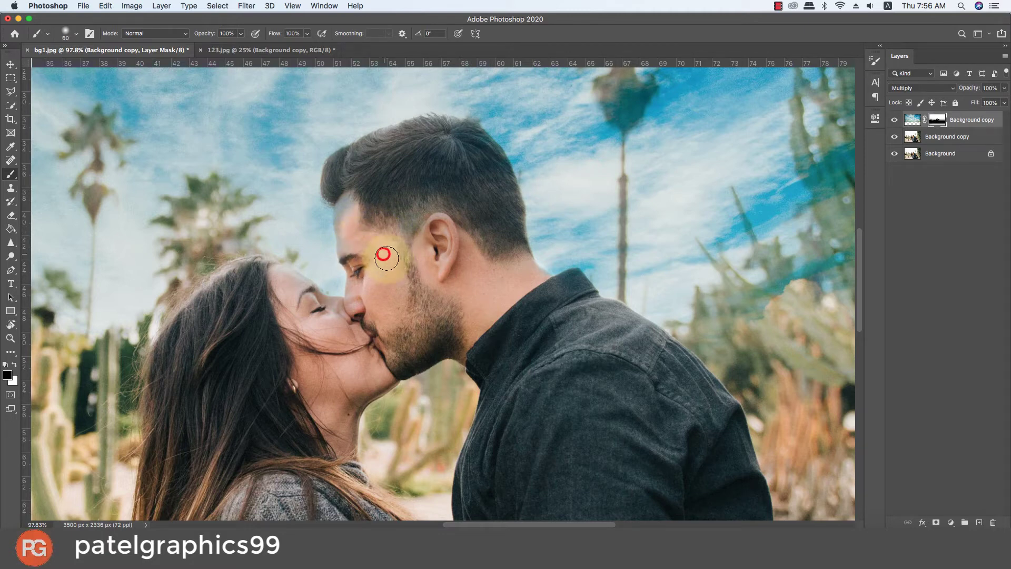
pyautogui.moveTo(386, 258); pyautogui.dragTo(377, 250)
pyautogui.press('[')
pyautogui.press('[')
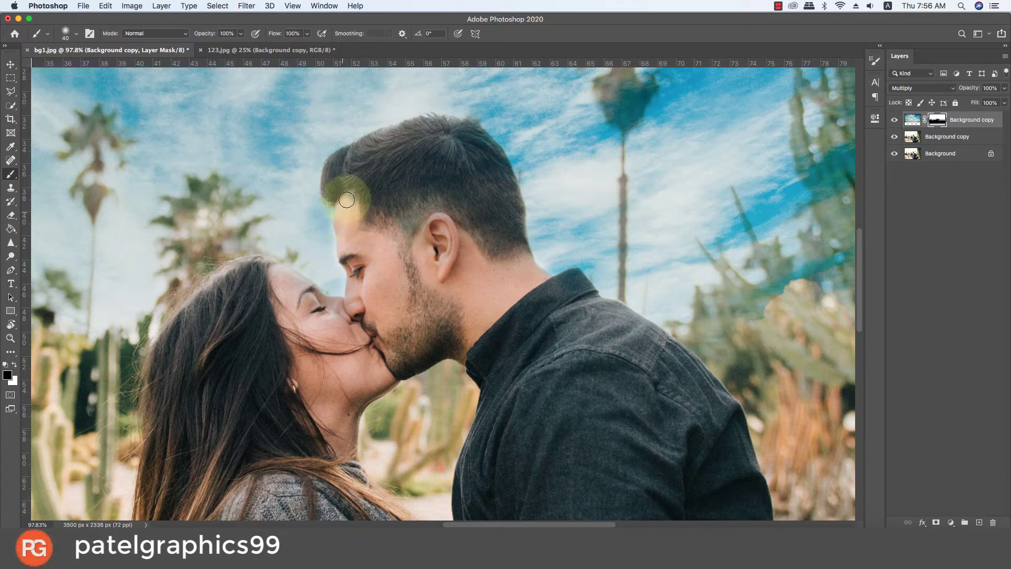
pyautogui.moveTo(321, 306)
pyautogui.mouseDown()
pyautogui.moveTo(345, 315)
pyautogui.moveTo(271, 267)
pyautogui.moveTo(237, 271)
pyautogui.moveTo(306, 329)
pyautogui.mouseUp()
pyautogui.press(']')
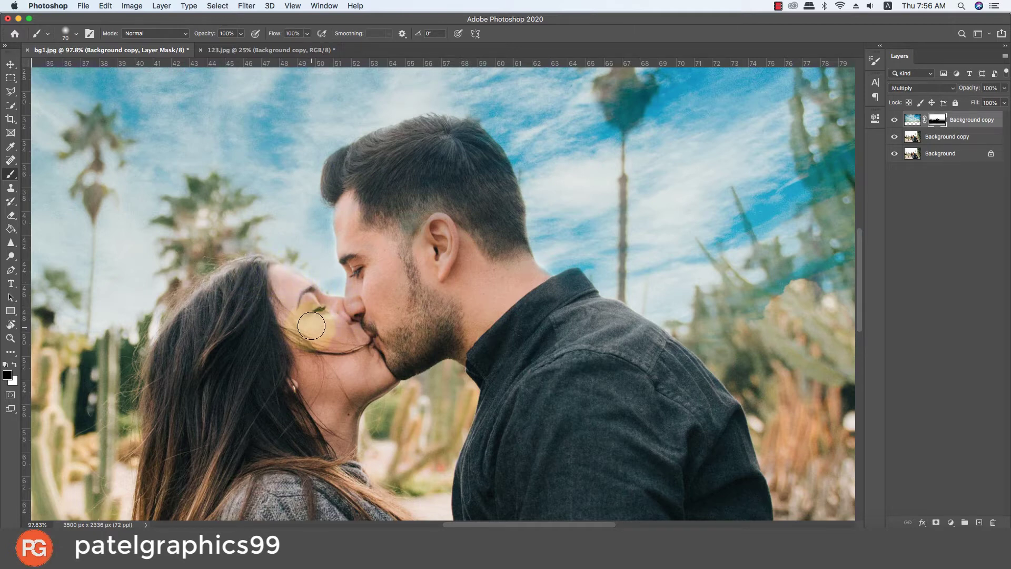
pyautogui.press(']')
pyautogui.click(275, 289)
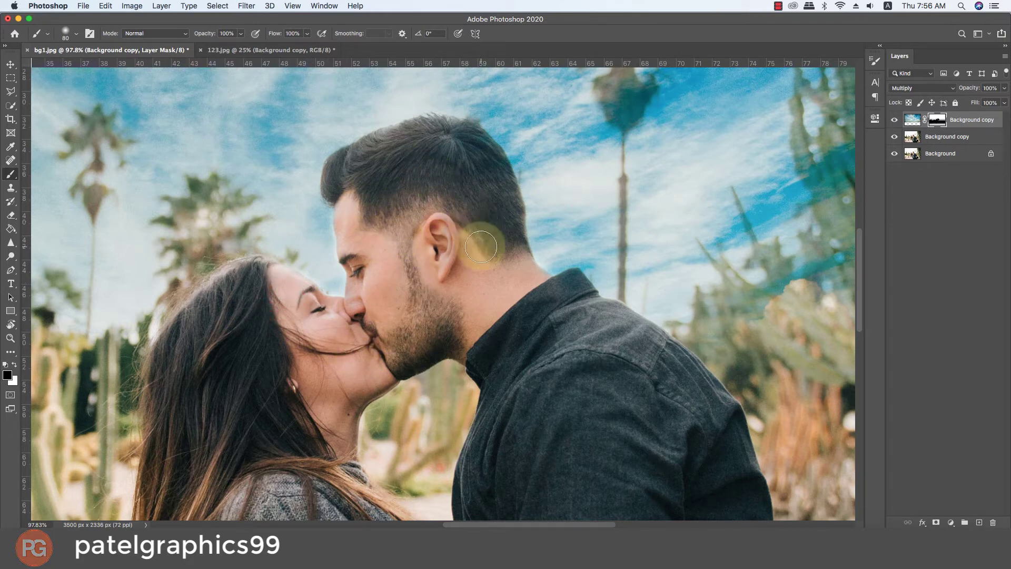
pyautogui.click(342, 193)
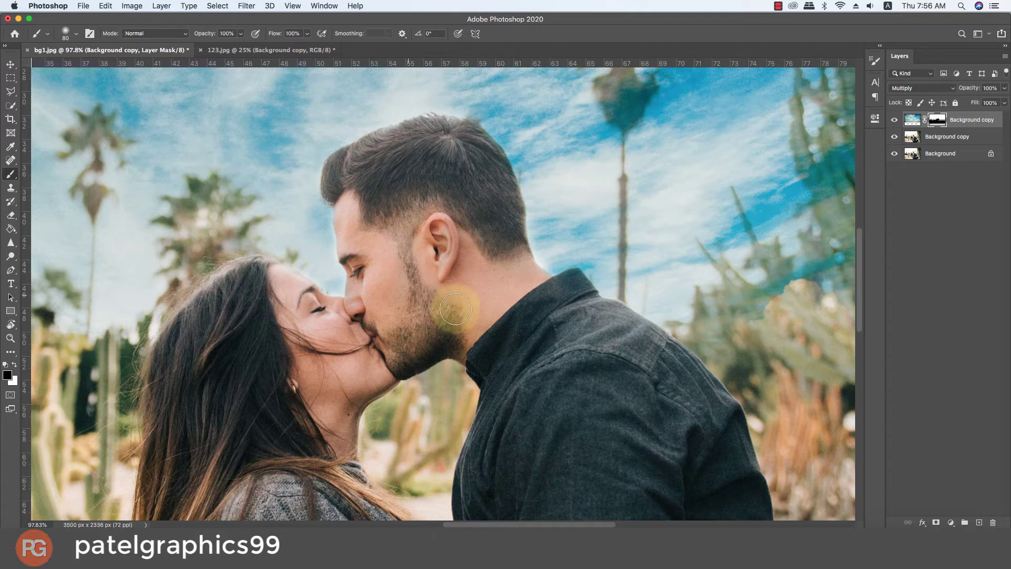
# Clean up the mask around the neck, shirt shoulder and palm treetop
pyautogui.press('[')
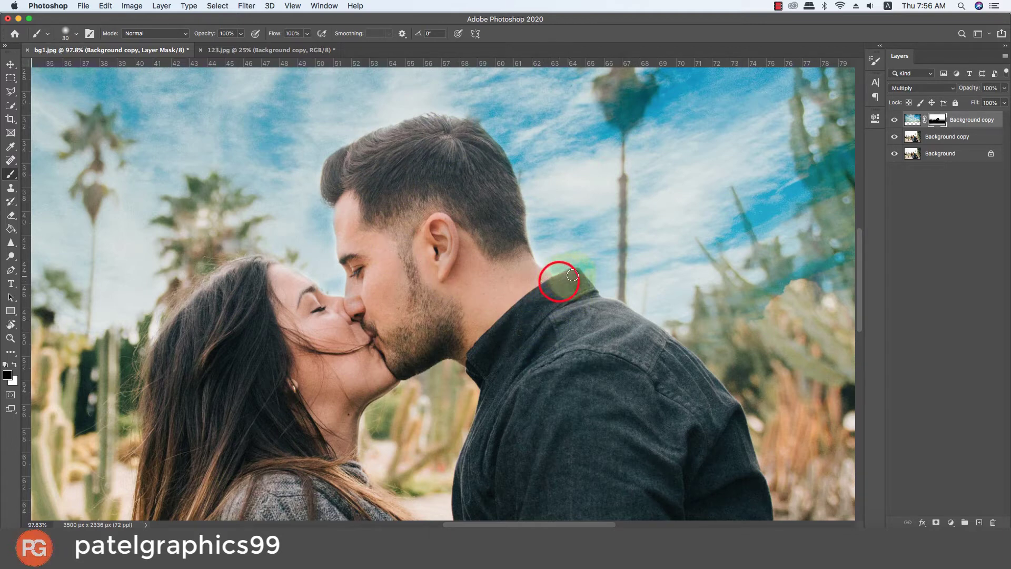
pyautogui.press(']')
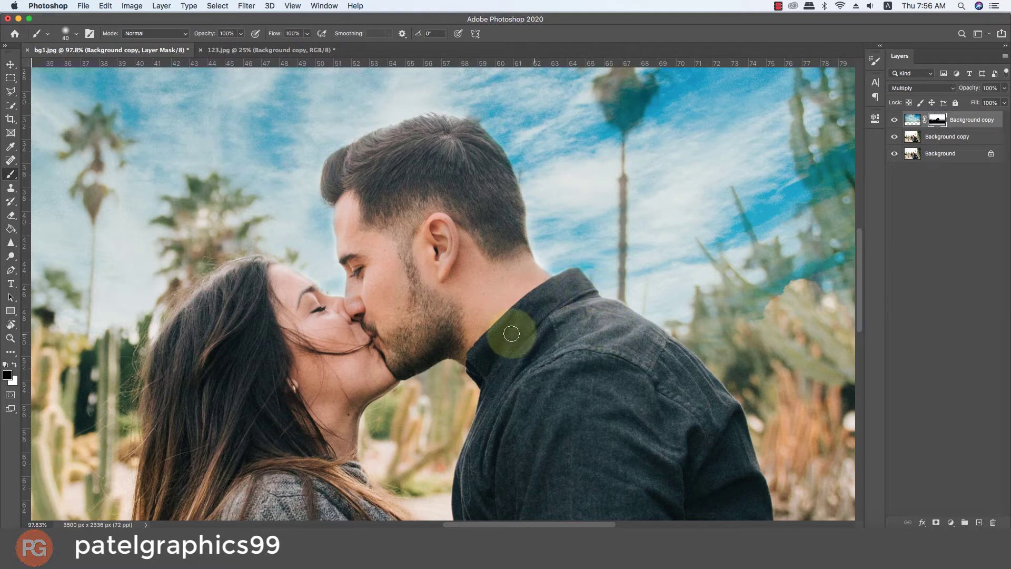
pyautogui.press(']')
pyautogui.press(']')
pyautogui.press(']')
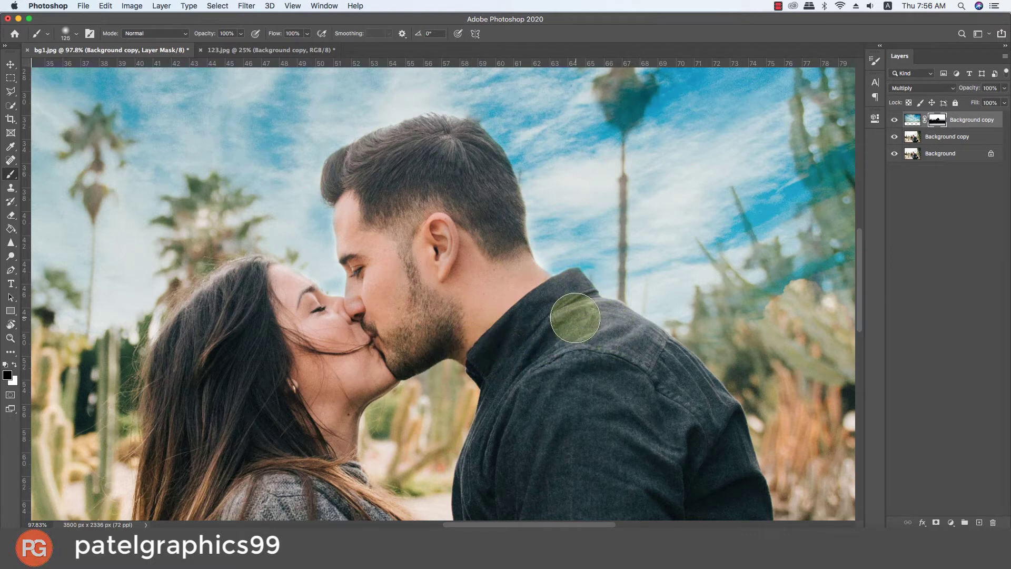
pyautogui.press('[')
pyautogui.press('[')
pyautogui.moveTo(622, 96); pyautogui.dragTo(622, 130)
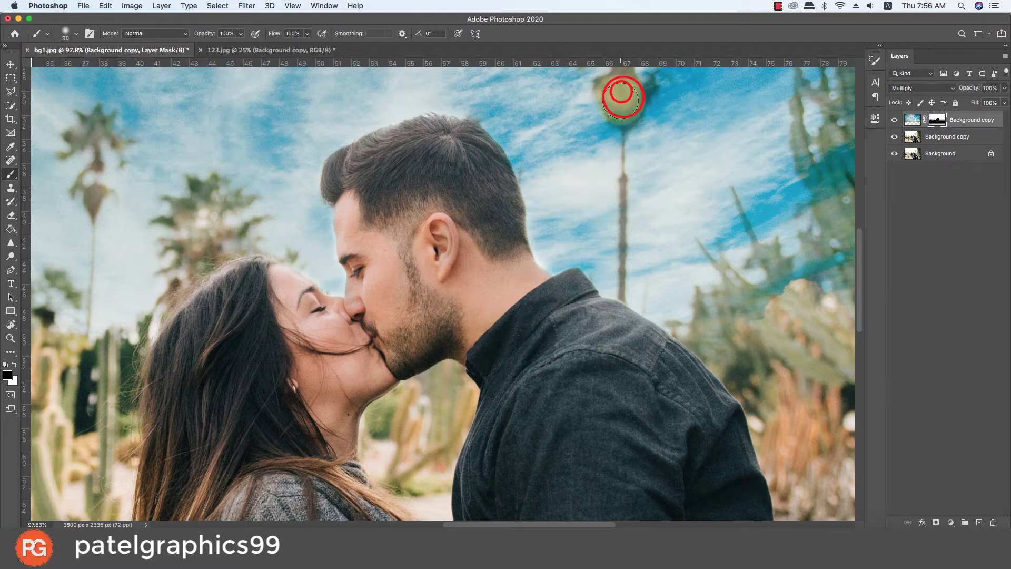
pyautogui.press('[')
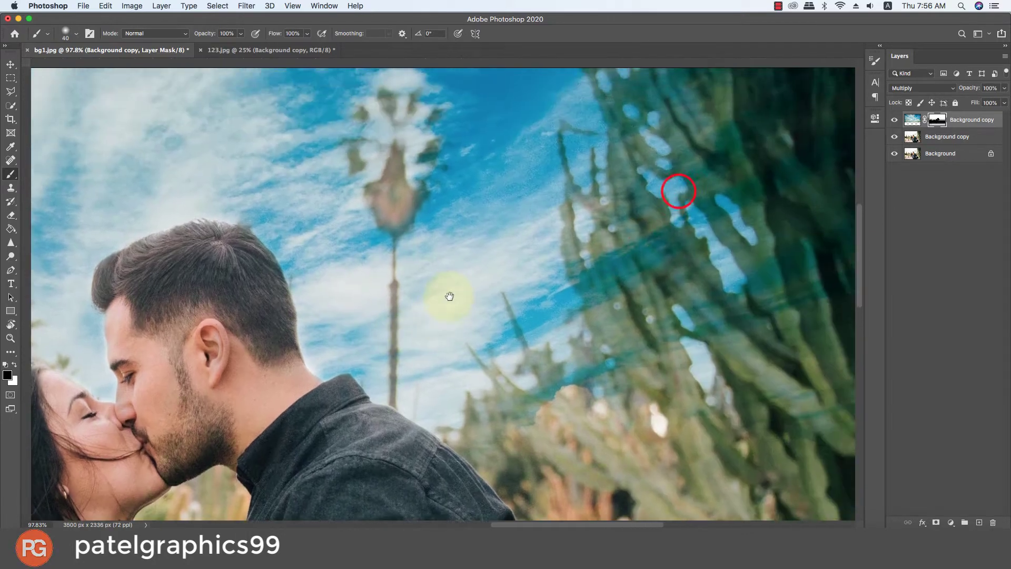
# Mask the sky off the man's shoulder edge and the neighbouring cactus
pyautogui.moveTo(678, 190); pyautogui.dragTo(413, 214)
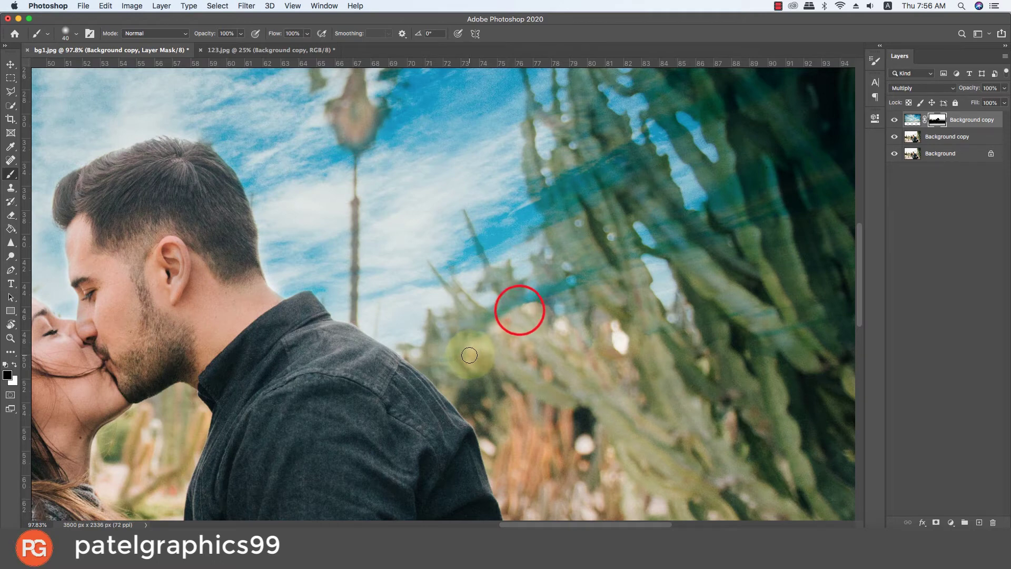
pyautogui.moveTo(520, 310); pyautogui.dragTo(480, 342)
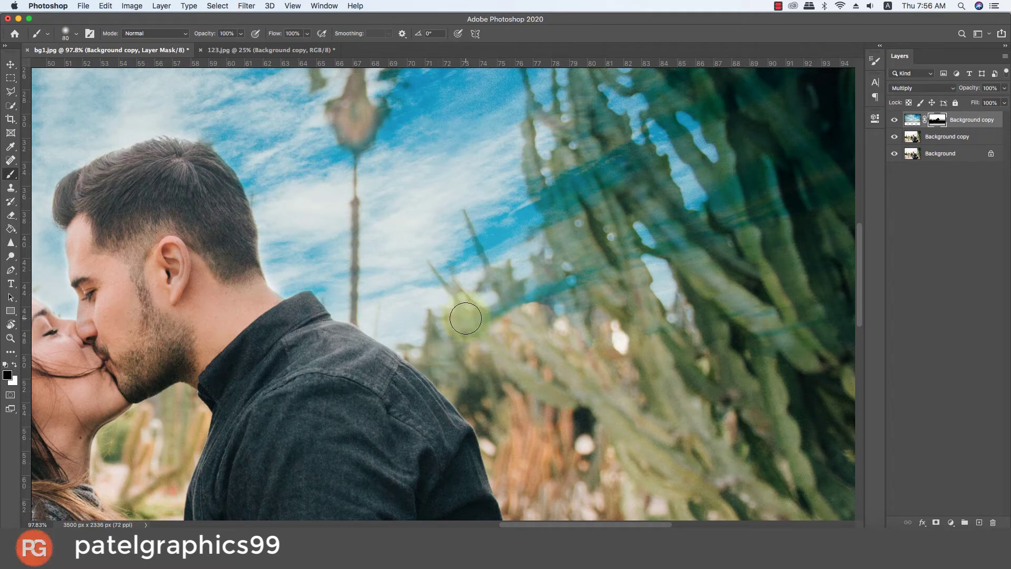
pyautogui.click(465, 317)
pyautogui.click(440, 344)
pyautogui.click(430, 366)
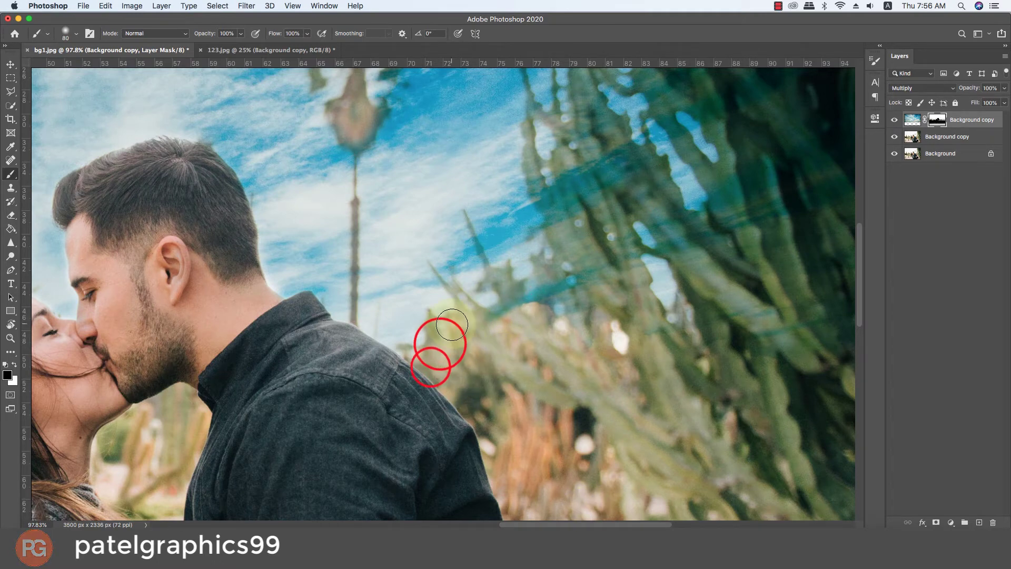
pyautogui.click(505, 314)
pyautogui.click(538, 304)
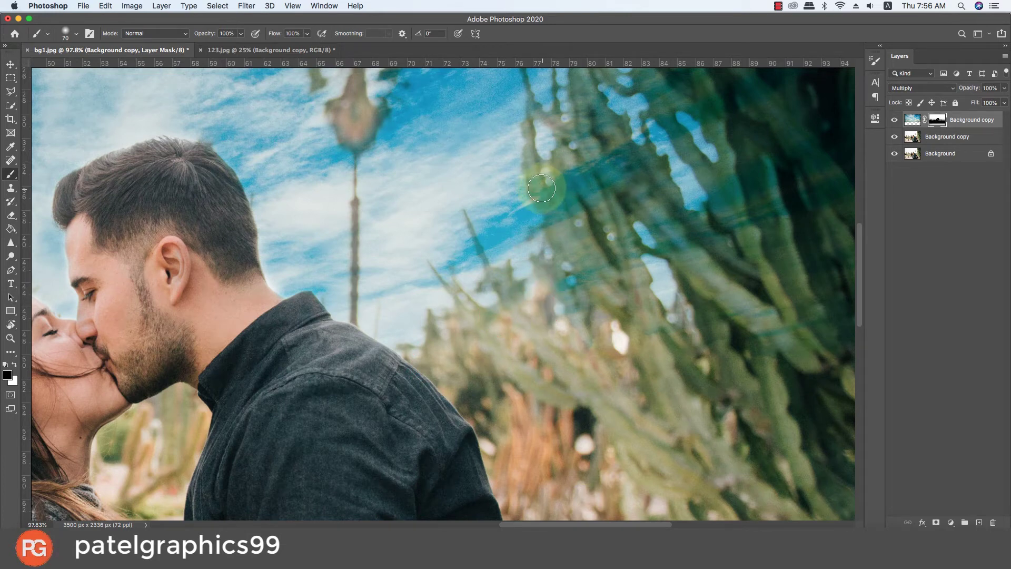
# Remove the sky overlay from the right cactus stems
pyautogui.click(536, 185)
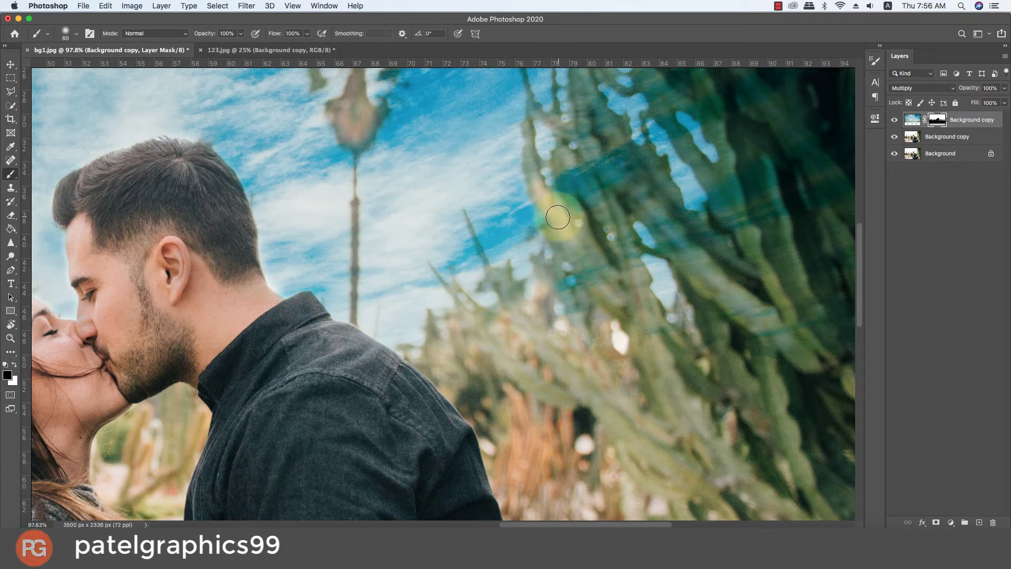
pyautogui.click(557, 219)
pyautogui.click(564, 274)
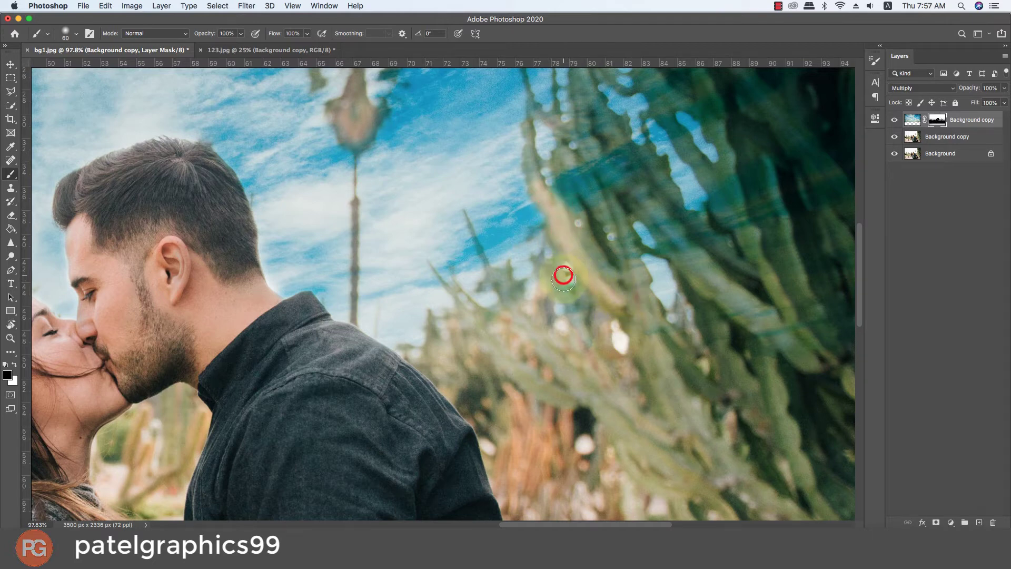
pyautogui.click(567, 175)
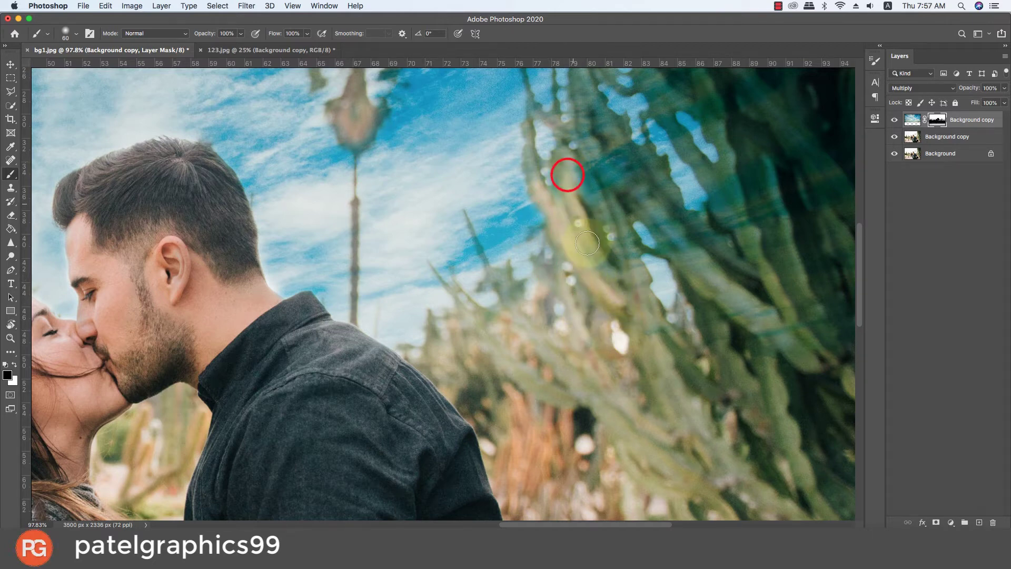
pyautogui.click(585, 160)
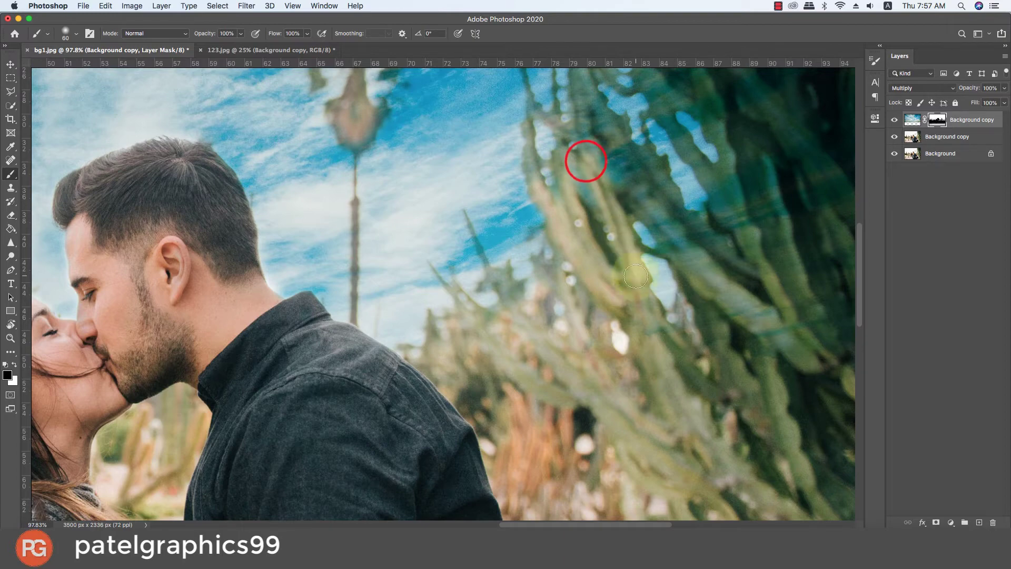
pyautogui.click(589, 194)
# Reveal the upper cactus stem without the sky tint
pyautogui.moveTo(576, 161); pyautogui.dragTo(451, 303)
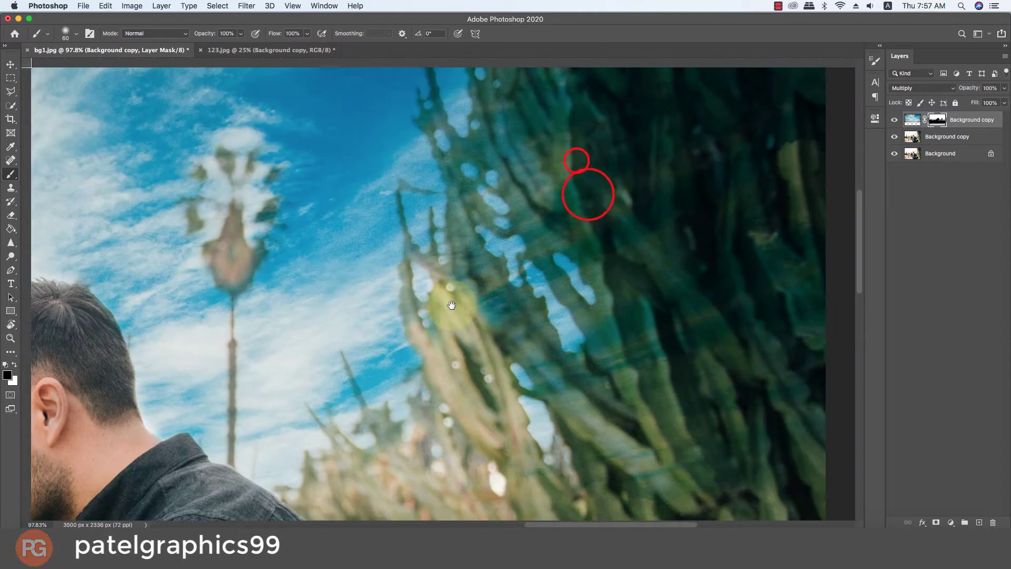
pyautogui.press('[')
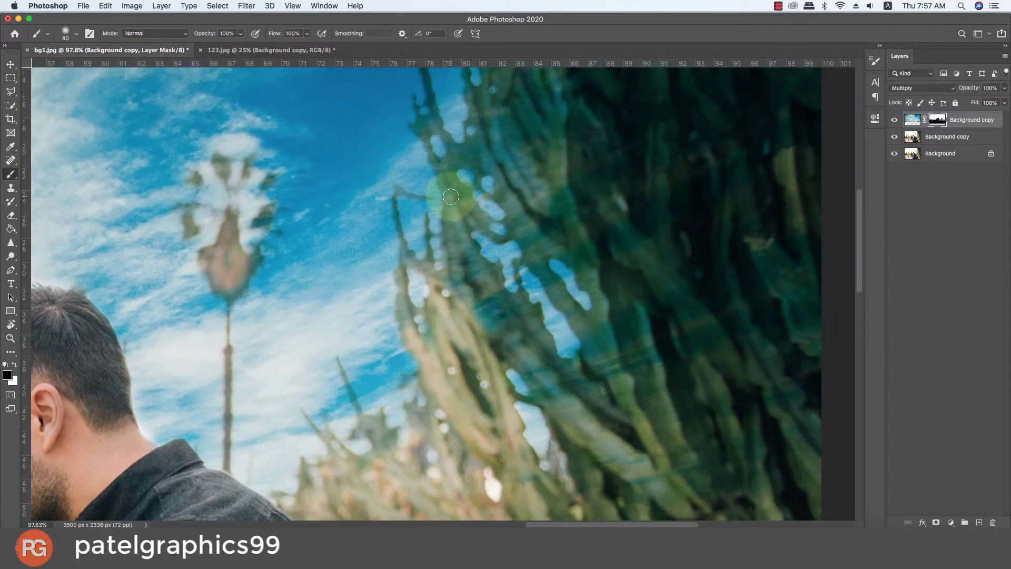
pyautogui.moveTo(450, 196); pyautogui.dragTo(495, 294)
pyautogui.press(']')
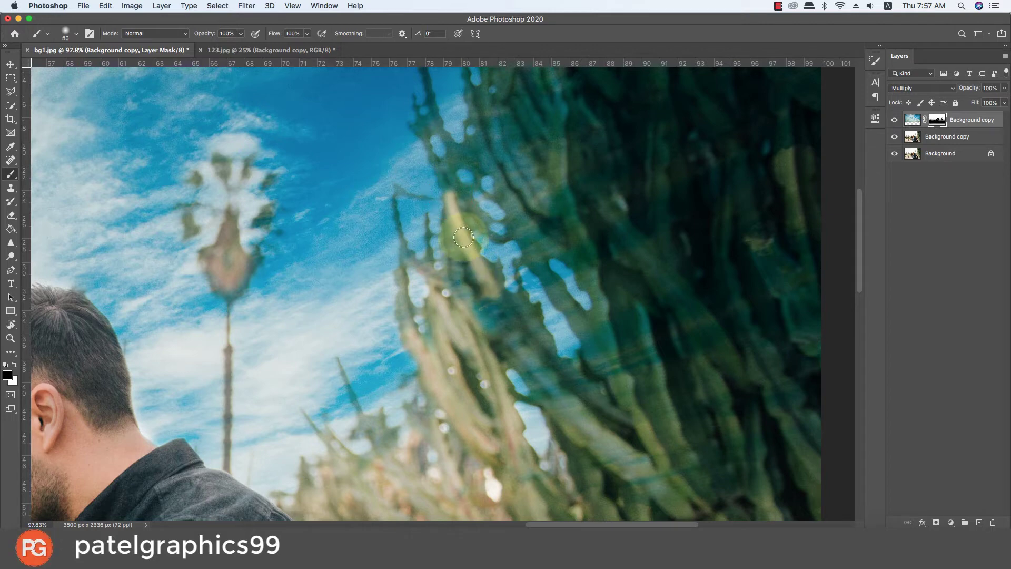
pyautogui.moveTo(450, 219)
pyautogui.mouseDown()
pyautogui.moveTo(460, 303)
pyautogui.moveTo(559, 392)
pyautogui.mouseUp()
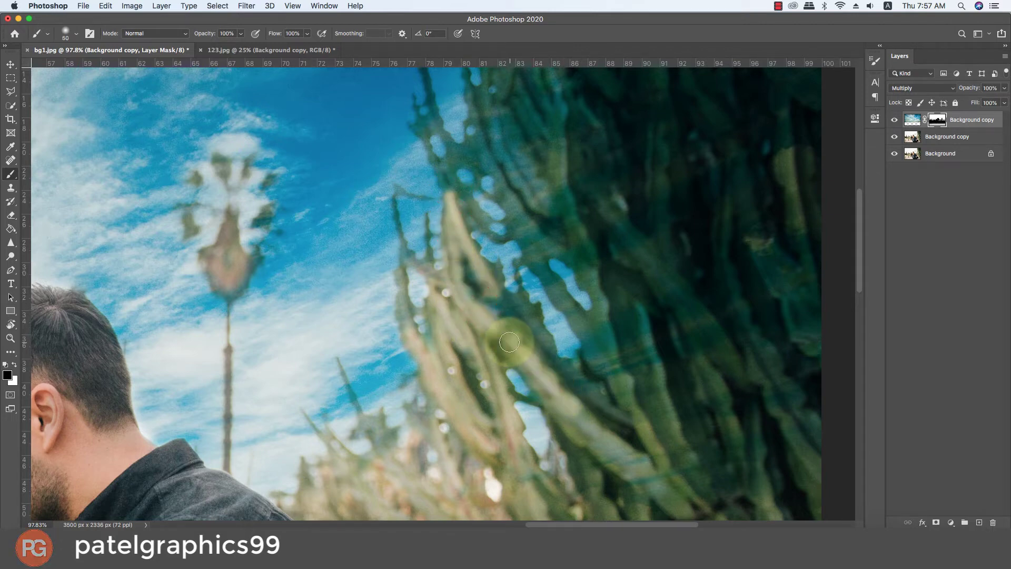
pyautogui.press(']')
pyautogui.click(473, 250)
pyautogui.moveTo(471, 252)
pyautogui.mouseDown()
pyautogui.moveTo(653, 445)
pyautogui.moveTo(500, 193)
pyautogui.moveTo(542, 199)
pyautogui.moveTo(589, 261)
pyautogui.moveTo(627, 368)
pyautogui.moveTo(521, 245)
pyautogui.moveTo(459, 382)
pyautogui.moveTo(444, 284)
pyautogui.moveTo(458, 145)
pyautogui.moveTo(506, 113)
pyautogui.moveTo(711, 506)
pyautogui.moveTo(519, 237)
pyautogui.moveTo(588, 416)
pyautogui.mouseUp()
pyautogui.press(']')
pyautogui.press(']')
pyautogui.press(']')
pyautogui.press(']')
pyautogui.moveTo(576, 349)
pyautogui.mouseDown()
pyautogui.moveTo(528, 213)
pyautogui.moveTo(607, 338)
pyautogui.moveTo(545, 235)
pyautogui.moveTo(649, 357)
pyautogui.moveTo(565, 456)
pyautogui.moveTo(535, 343)
pyautogui.mouseUp()
# Mask the sky off the tall right-edge cactus up to its top
pyautogui.moveTo(528, 294)
pyautogui.mouseDown()
pyautogui.moveTo(531, 399)
pyautogui.moveTo(598, 237)
pyautogui.moveTo(595, 128)
pyautogui.moveTo(456, 103)
pyautogui.moveTo(403, 106)
pyautogui.moveTo(412, 305)
pyautogui.moveTo(388, 253)
pyautogui.moveTo(427, 274)
pyautogui.mouseUp()
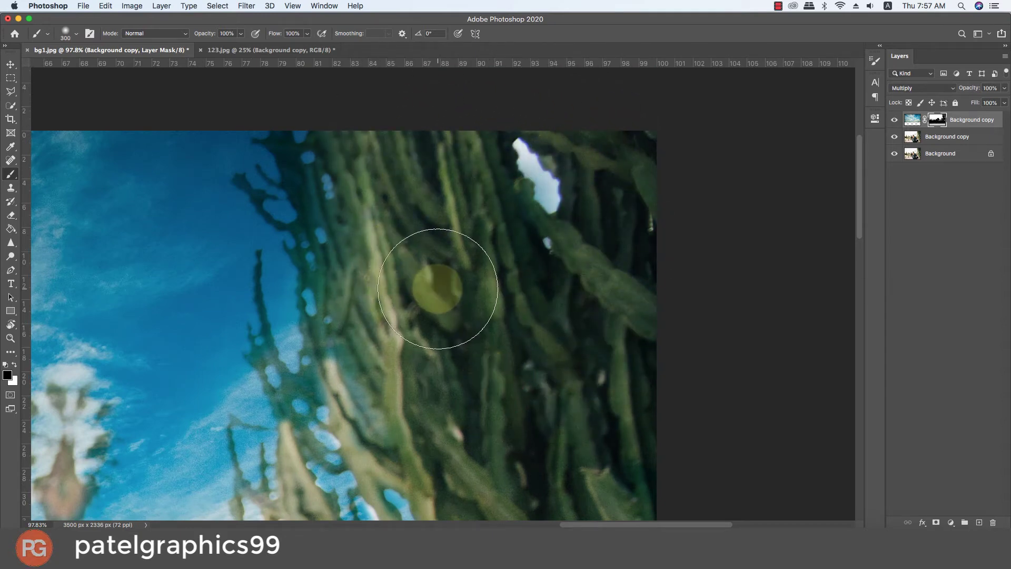
pyautogui.scroll(-5, 632, 179)
pyautogui.moveTo(634, 211)
pyautogui.mouseDown()
pyautogui.moveTo(589, 227)
pyautogui.moveTo(592, 166)
pyautogui.moveTo(585, 333)
pyautogui.mouseUp()
pyautogui.press('[')
pyautogui.press('[')
pyautogui.press(']')
pyautogui.press(']')
# Mask the sky off the small cactus, the top-right corner and the lower-right cactus area
pyautogui.click(349, 338)
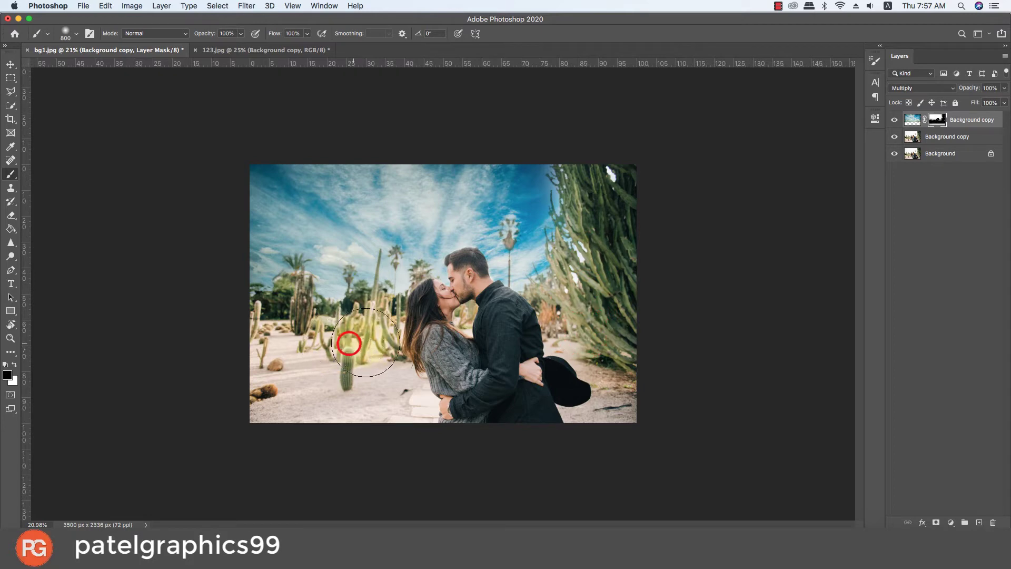
pyautogui.click(388, 343)
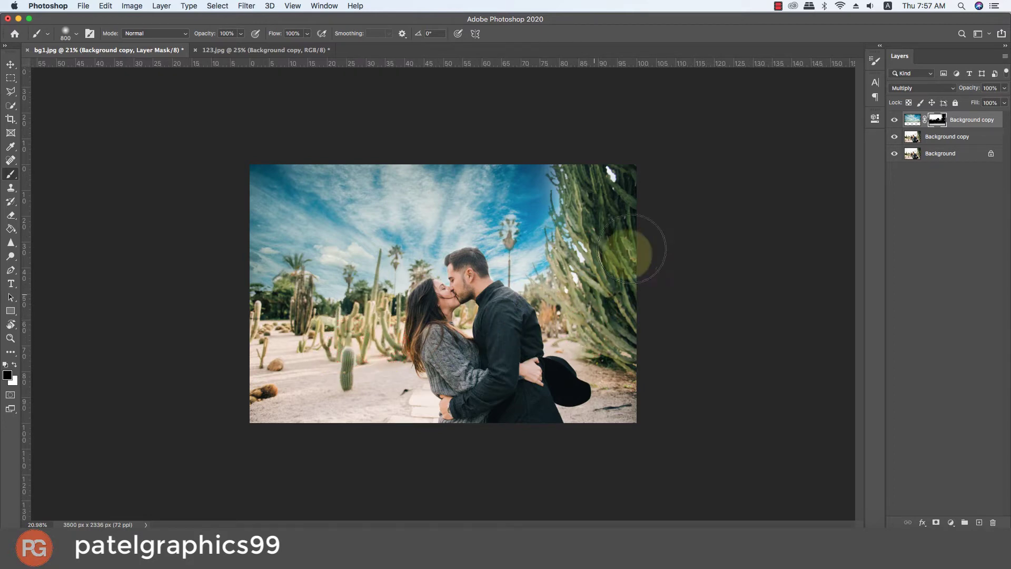
pyautogui.click(643, 164)
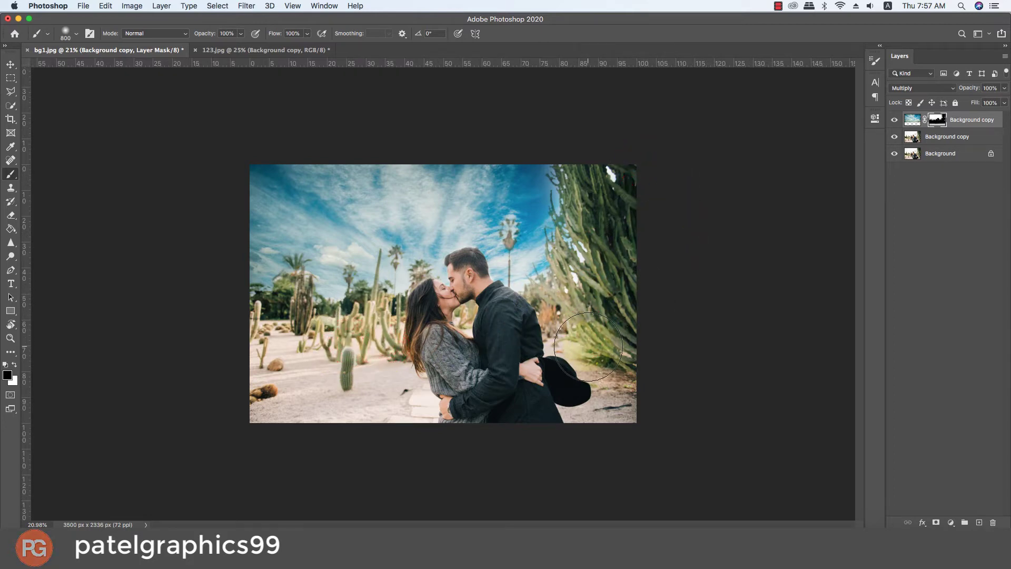
pyautogui.moveTo(587, 347); pyautogui.dragTo(578, 350)
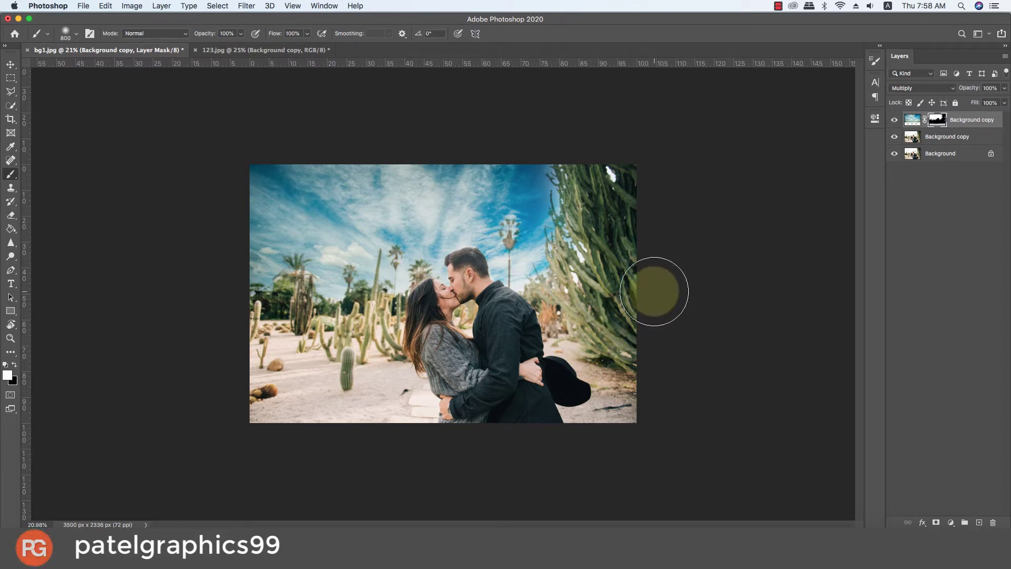
pyautogui.scroll(5, 655, 97)
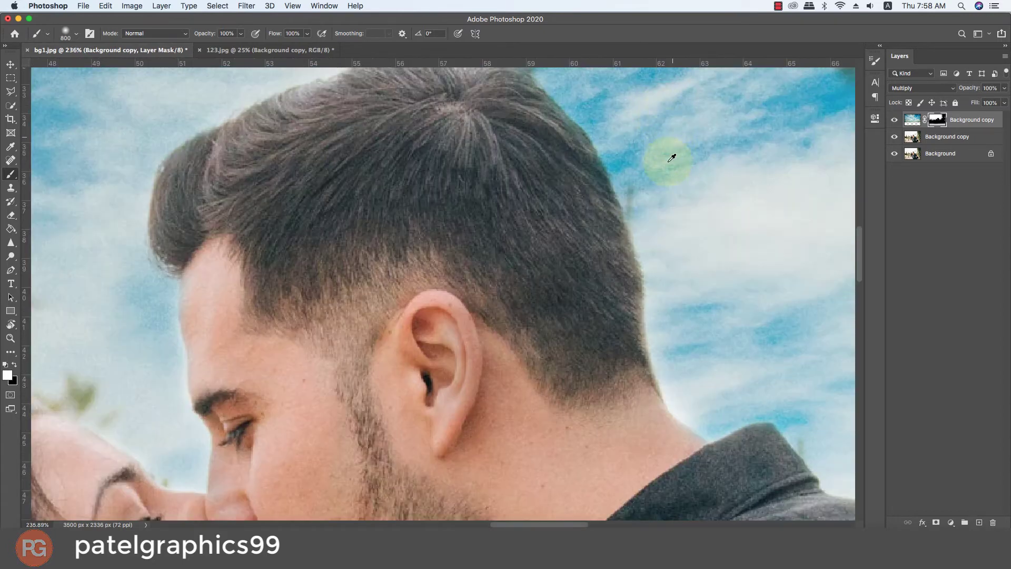
pyautogui.scroll(-1, 655, 192)
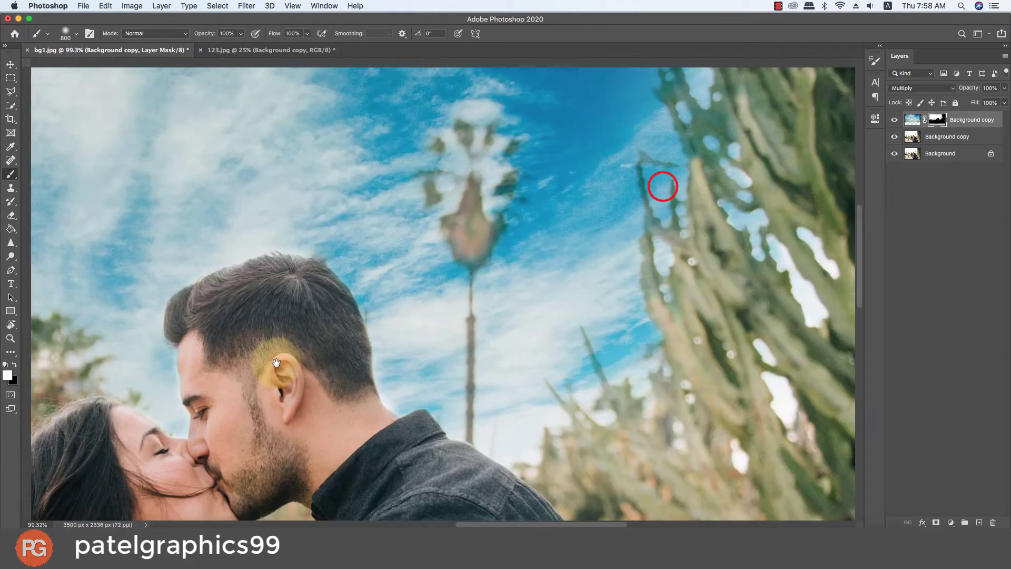
# Touch up the blue patch inside the right-hand cactus with a fine brush, then zoom out
pyautogui.moveTo(662, 186)
pyautogui.mouseDown()
pyautogui.moveTo(436, 268)
pyautogui.moveTo(484, 367)
pyautogui.mouseUp()
pyautogui.press('super+r')
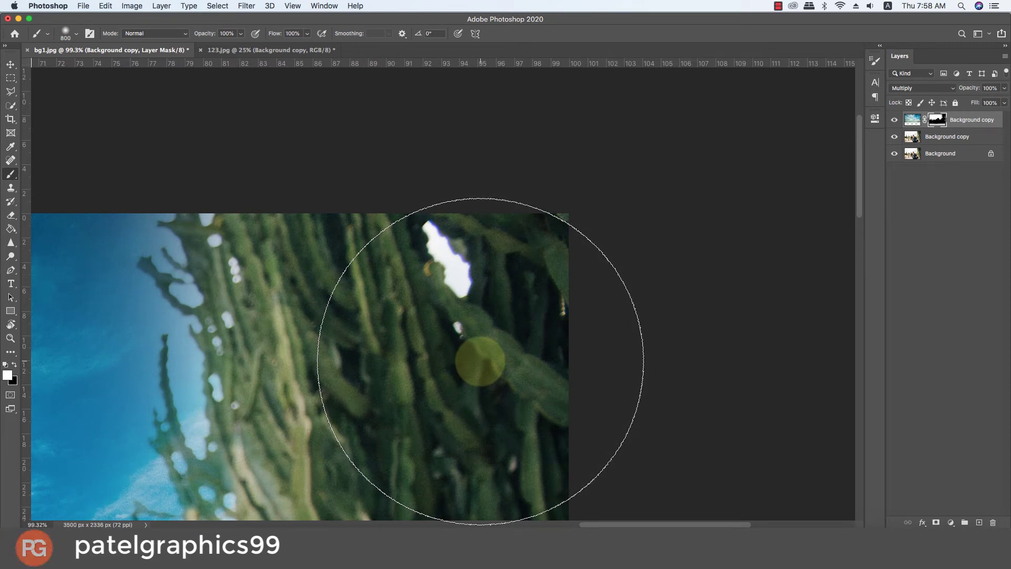
pyautogui.press('[')
pyautogui.press('[')
pyautogui.press('[')
pyautogui.press('[')
pyautogui.press('[')
pyautogui.press('[')
pyautogui.press('[')
pyautogui.press('[')
pyautogui.press('[')
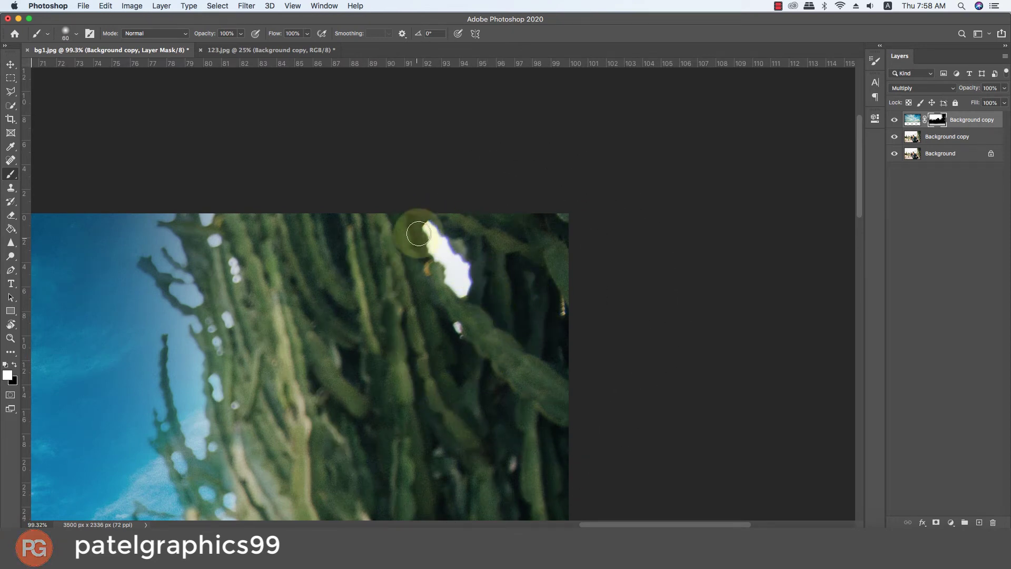
pyautogui.press('[')
pyautogui.press('[')
pyautogui.press('[')
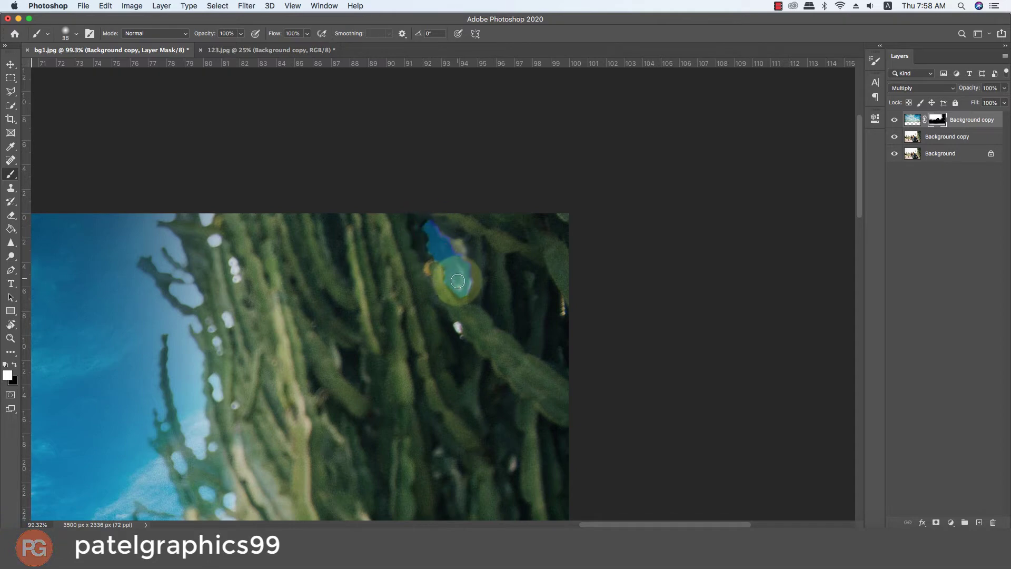
pyautogui.moveTo(433, 238); pyautogui.dragTo(461, 274)
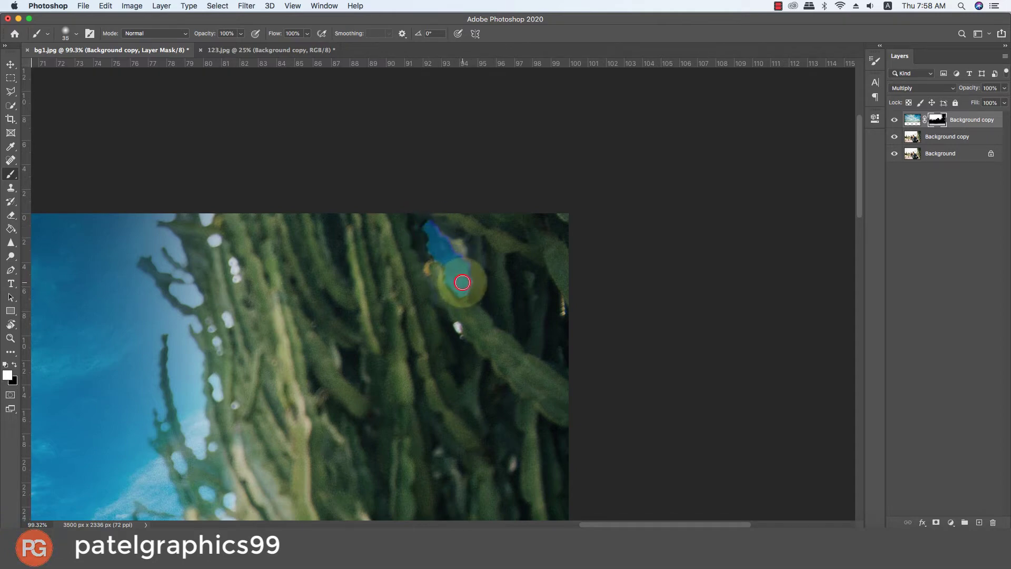
pyautogui.scroll(-5, 462, 283)
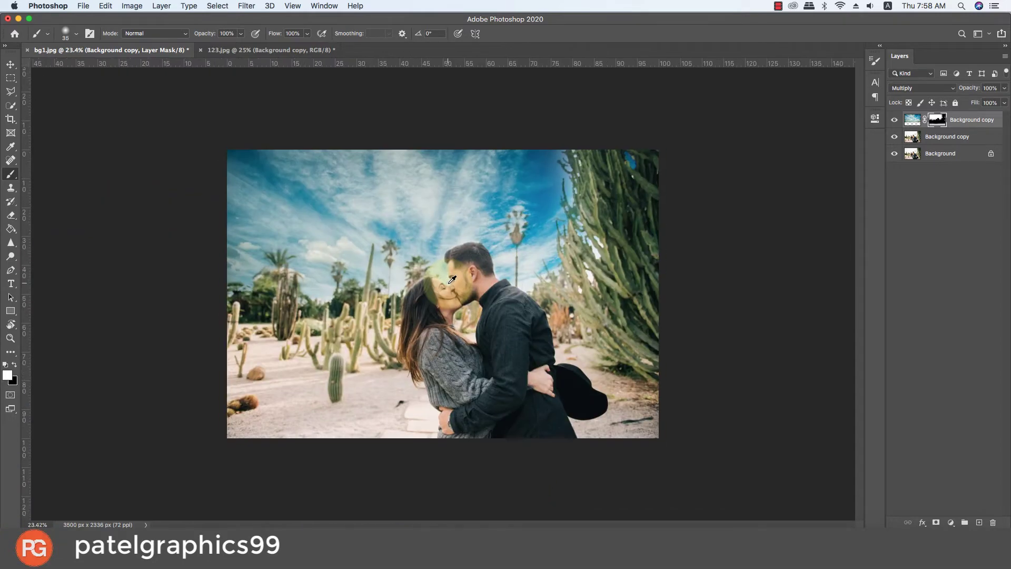
pyautogui.scroll(-2, 452, 279)
pyautogui.scroll(-1, 451, 280)
pyautogui.scroll(-1, 452, 280)
pyautogui.scroll(-1, 452, 280)
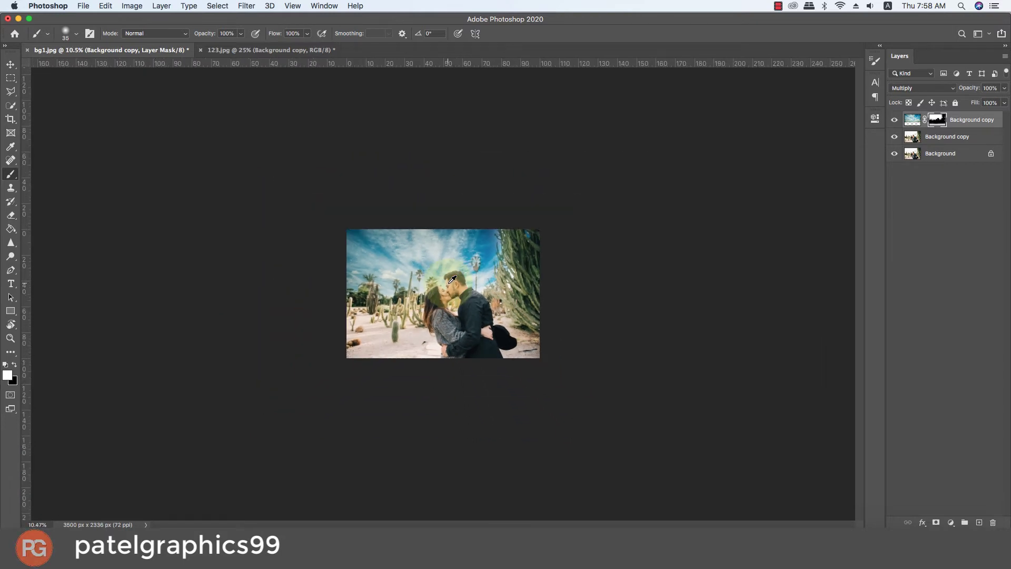
# Apply Brightness 3 and Contrast 10 to the middle Background copy layer
pyautogui.click(931, 141)
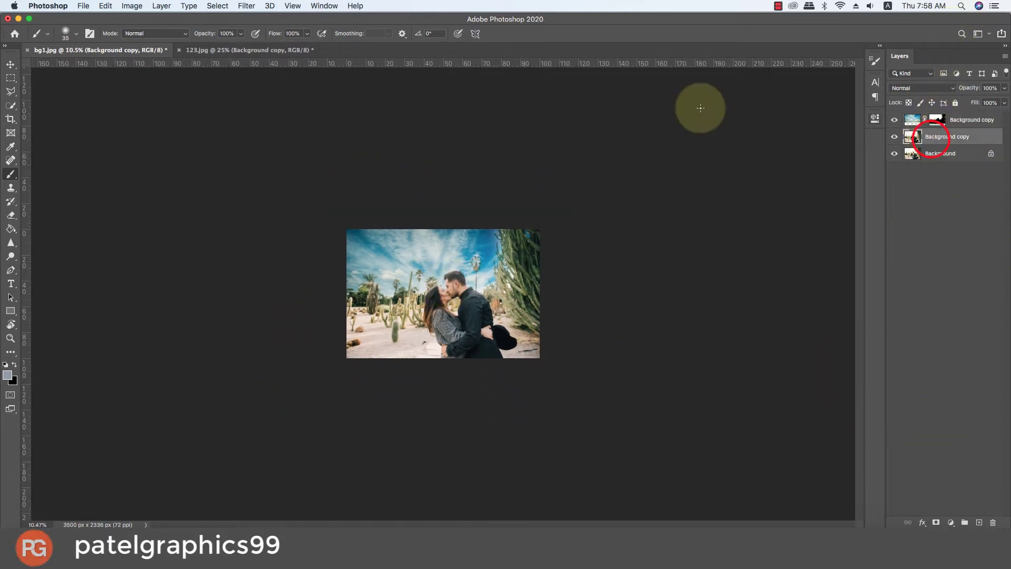
pyautogui.click(131, 7)
pyautogui.moveTo(148, 34)
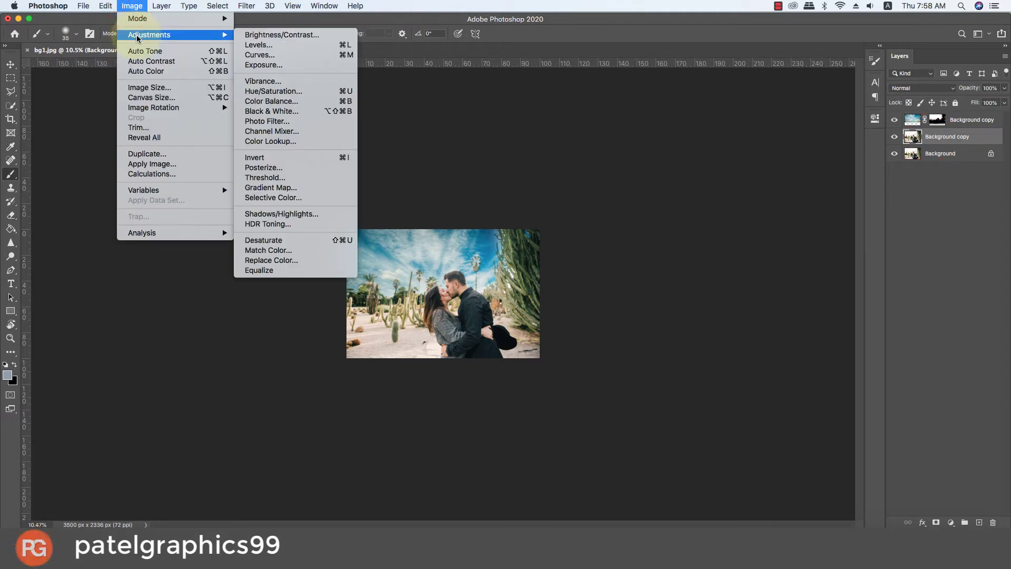
pyautogui.click(288, 34)
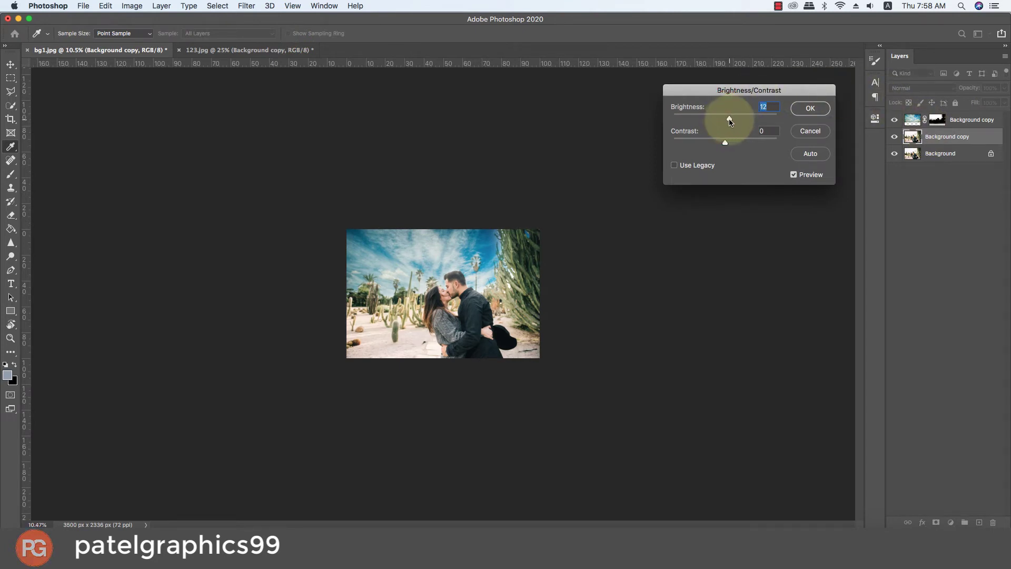
pyautogui.moveTo(728, 120); pyautogui.dragTo(727, 118)
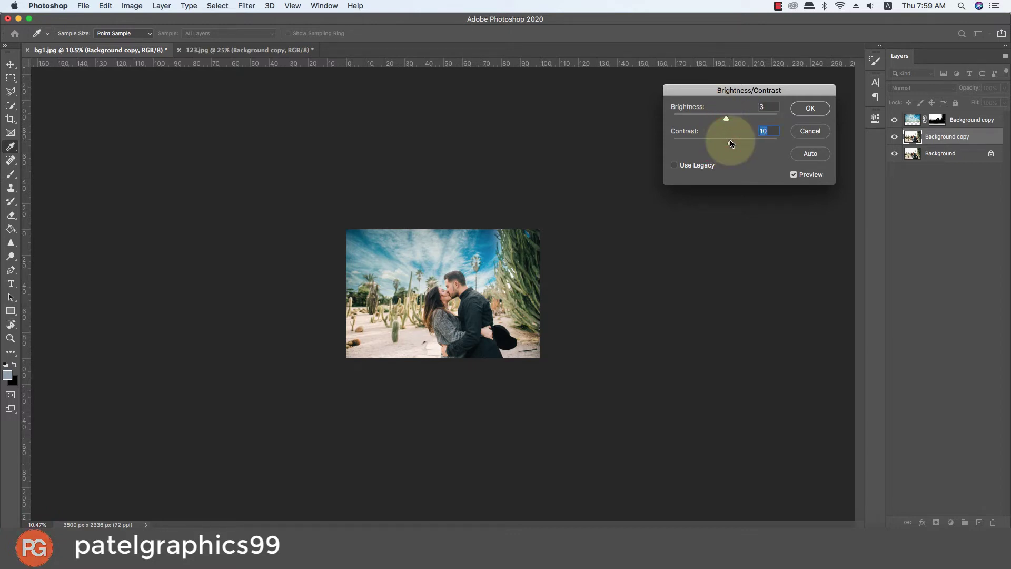
pyautogui.click(796, 108)
pyautogui.press('b')
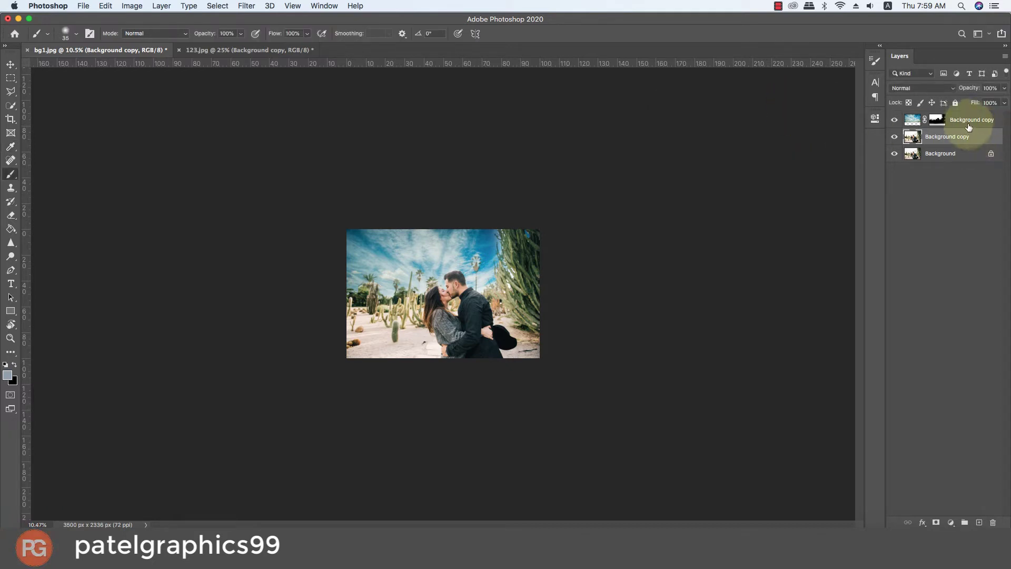
pyautogui.click(969, 120)
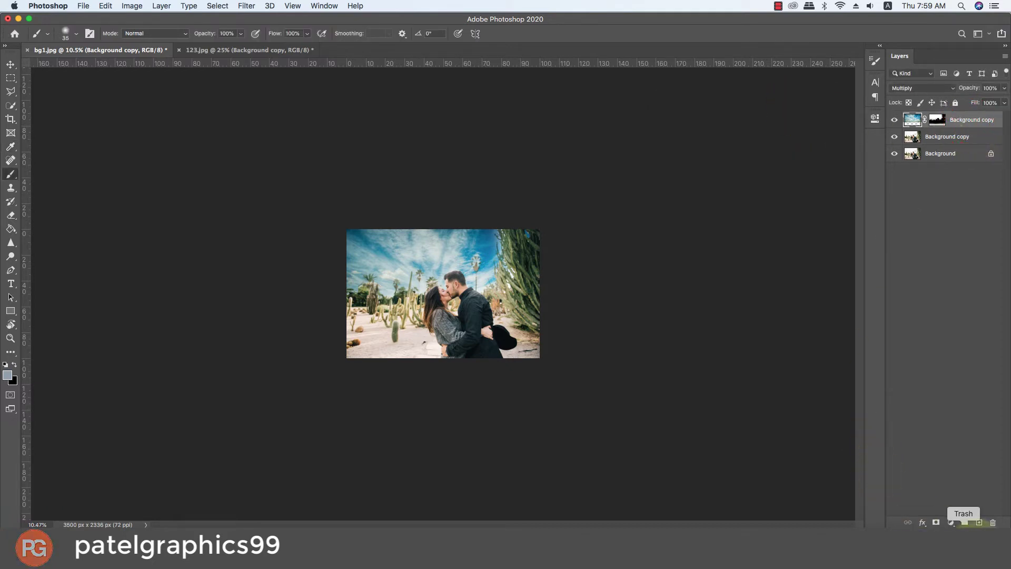
# Add a Levels adjustment layer with the black input raised to 5
pyautogui.click(951, 523)
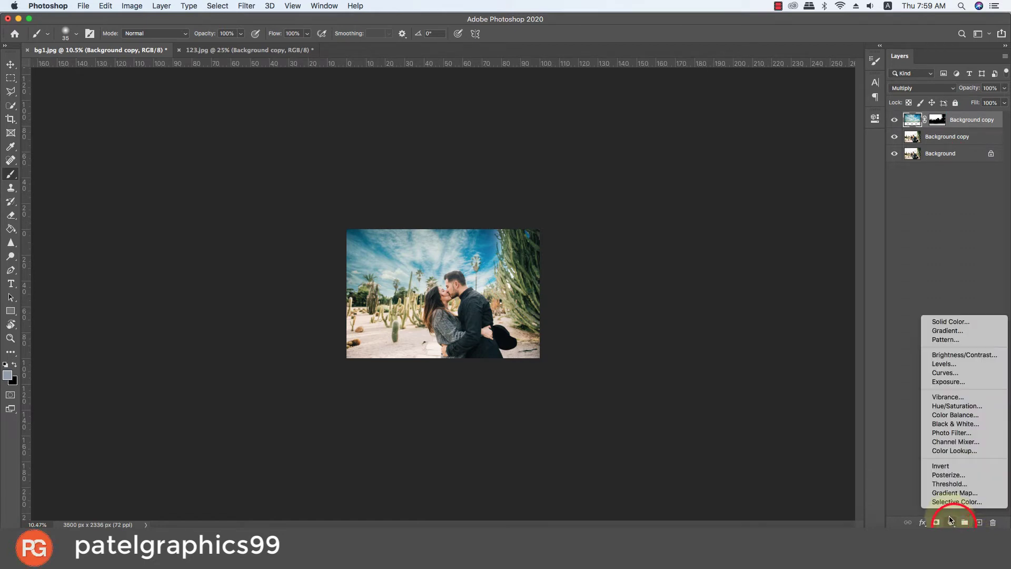
pyautogui.click(942, 364)
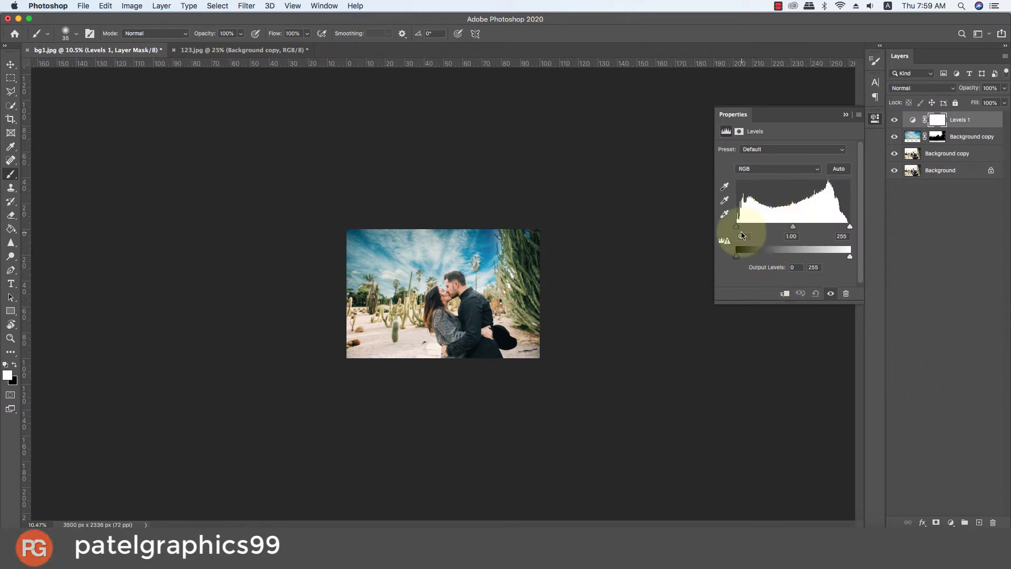
pyautogui.moveTo(737, 227); pyautogui.dragTo(739, 229)
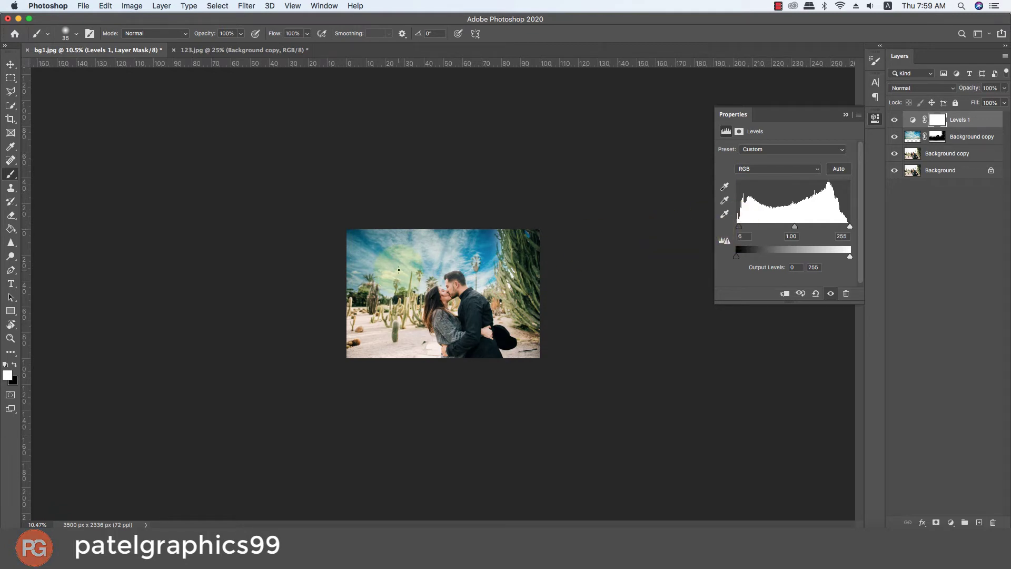
pyautogui.hotkey('ctrl', '+')
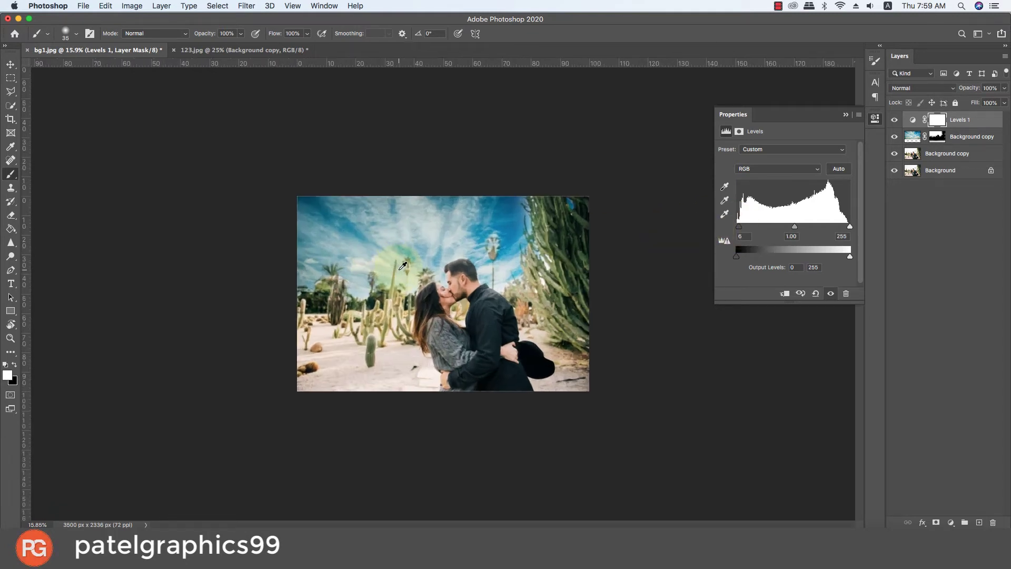
pyautogui.hotkey('ctrl', '-')
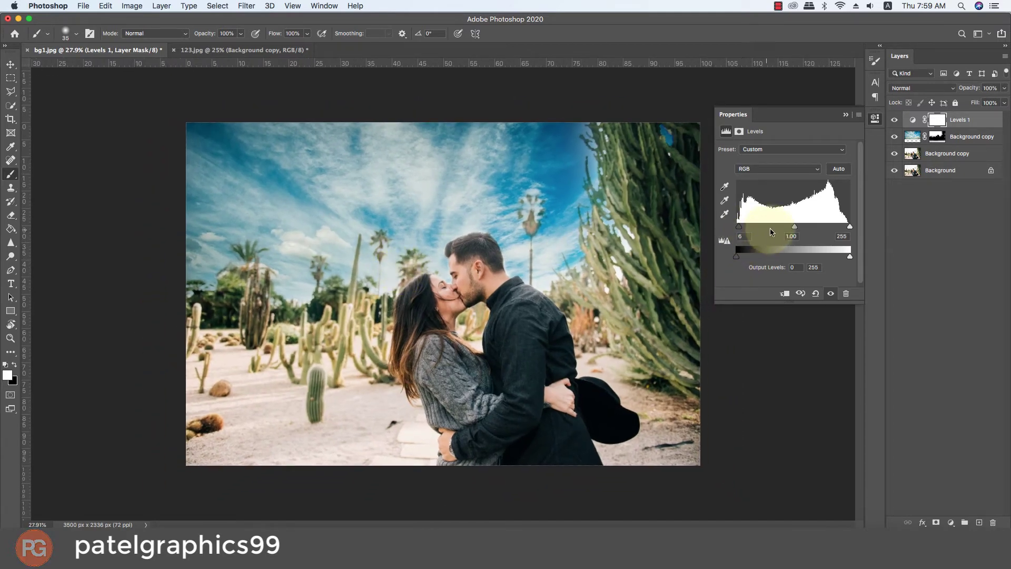
pyautogui.moveTo(738, 227); pyautogui.dragTo(740, 228)
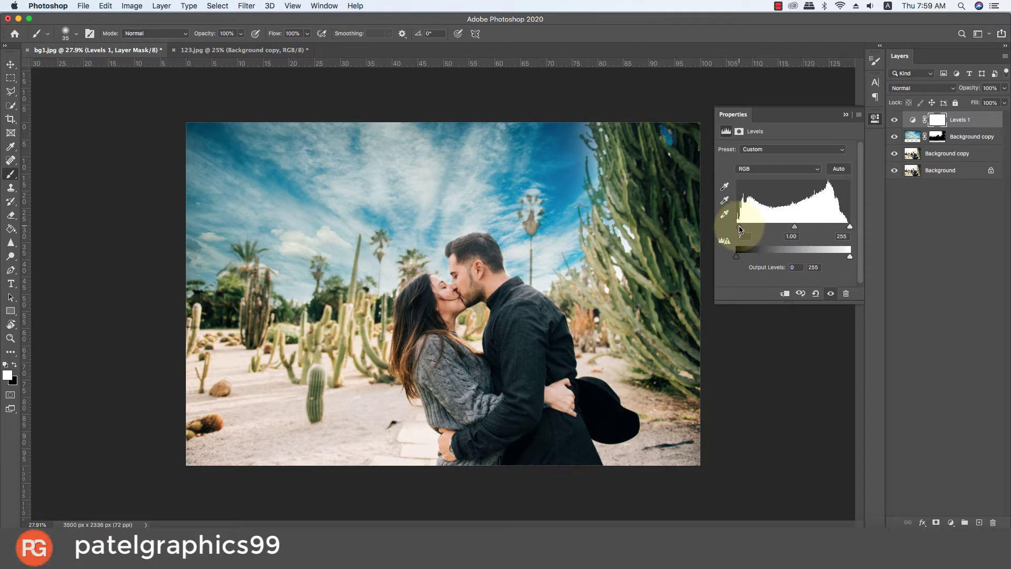
pyautogui.moveTo(739, 228); pyautogui.dragTo(743, 230)
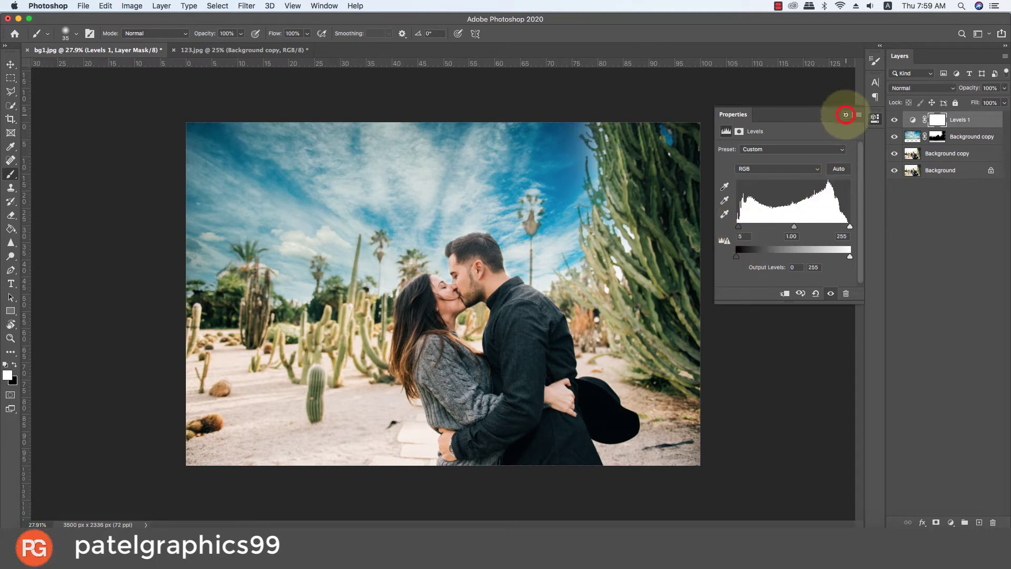
pyautogui.click(845, 114)
pyautogui.click(951, 522)
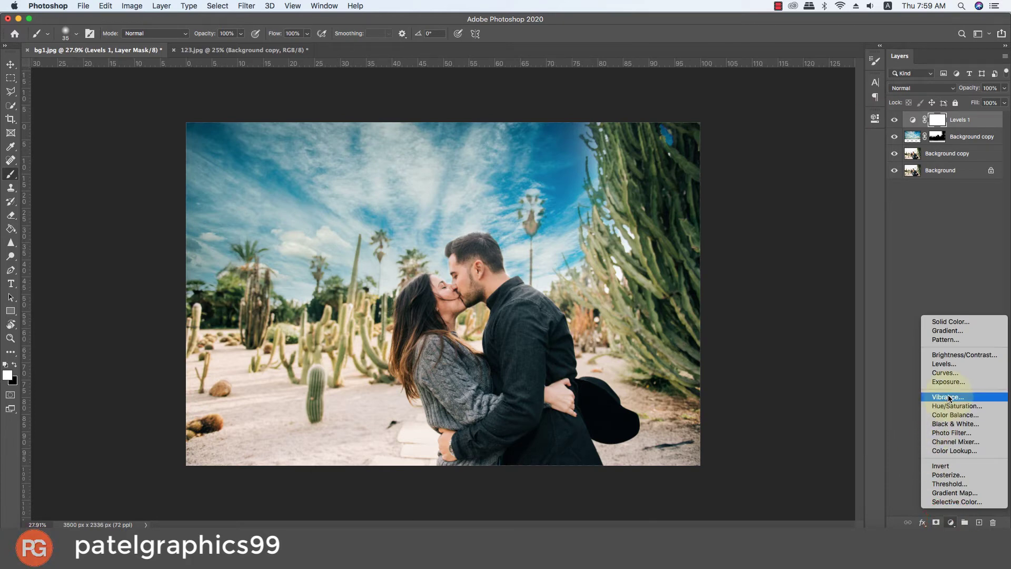
# Add a Vibrance adjustment layer with Vibrance +5 and Saturation +8
pyautogui.click(949, 398)
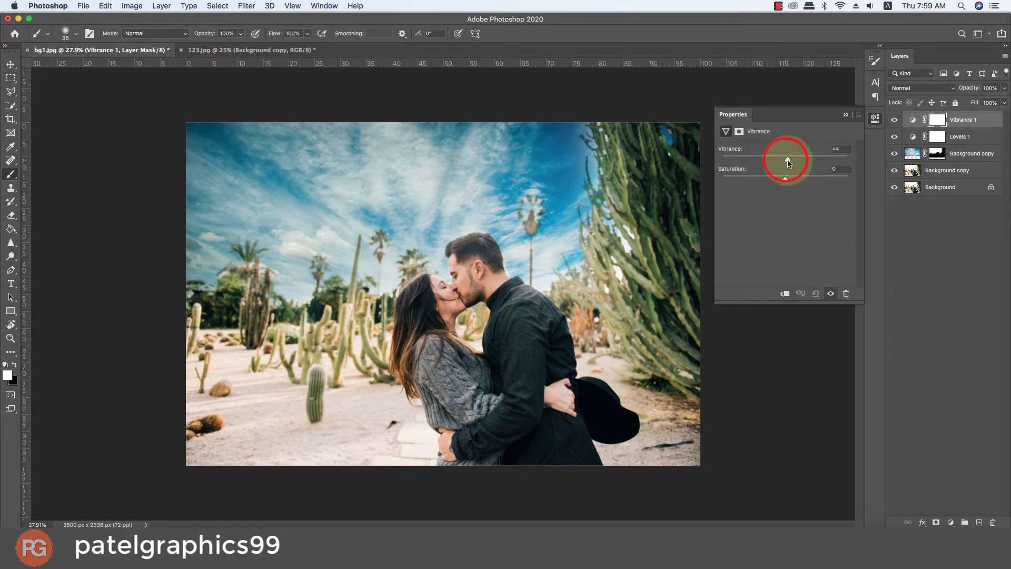
pyautogui.moveTo(785, 162); pyautogui.dragTo(787, 164)
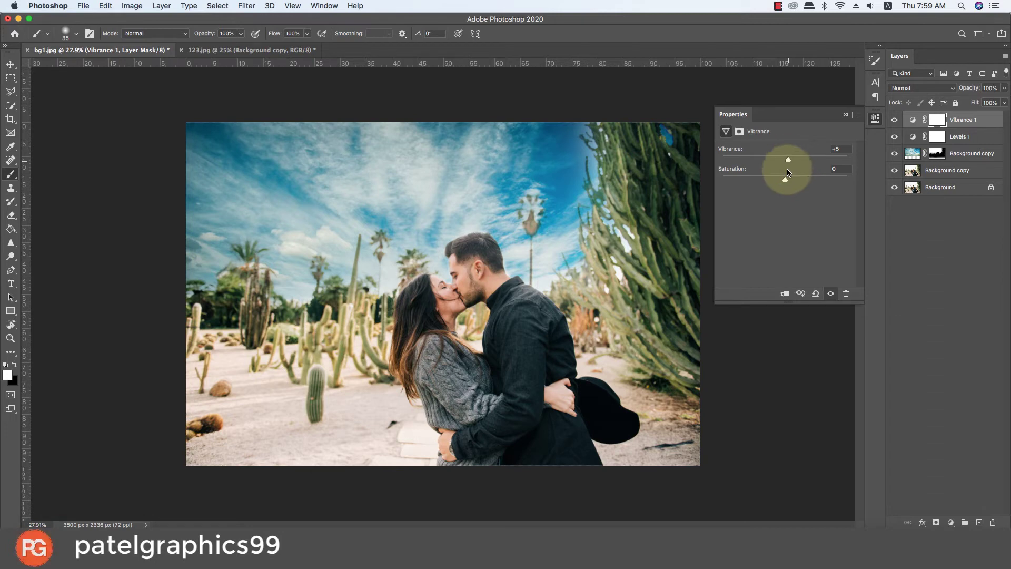
pyautogui.moveTo(784, 178); pyautogui.dragTo(790, 181)
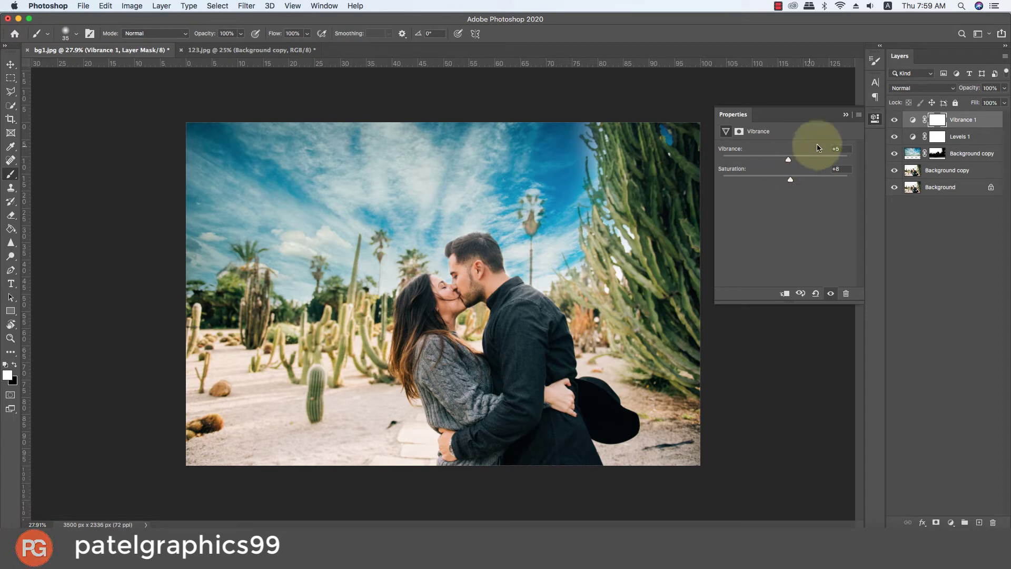
pyautogui.click(845, 116)
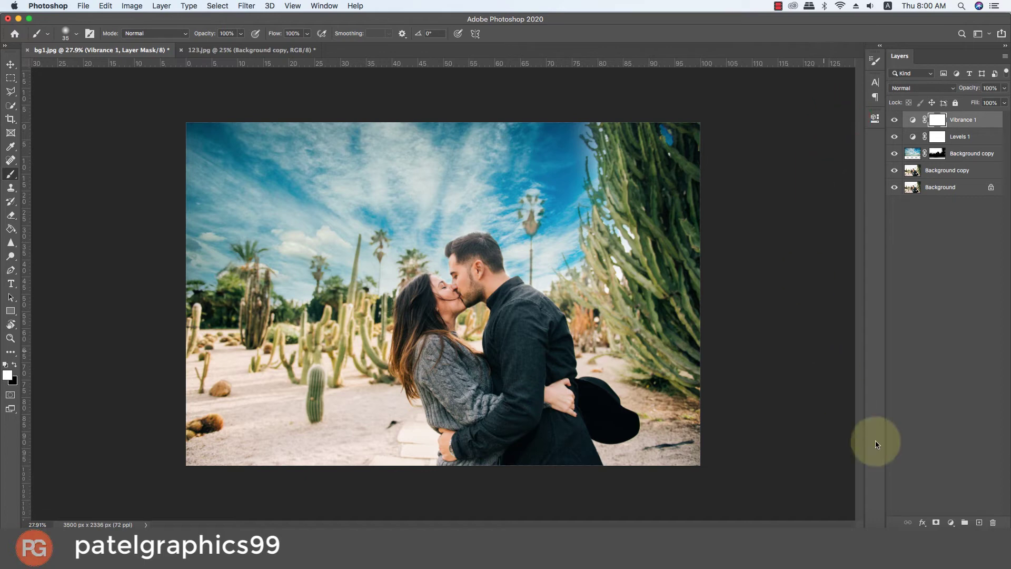
# Add a Color Lookup adjustment layer and try the 2Strip, 3Strip and Bleach Bypass looks
pyautogui.click(951, 522)
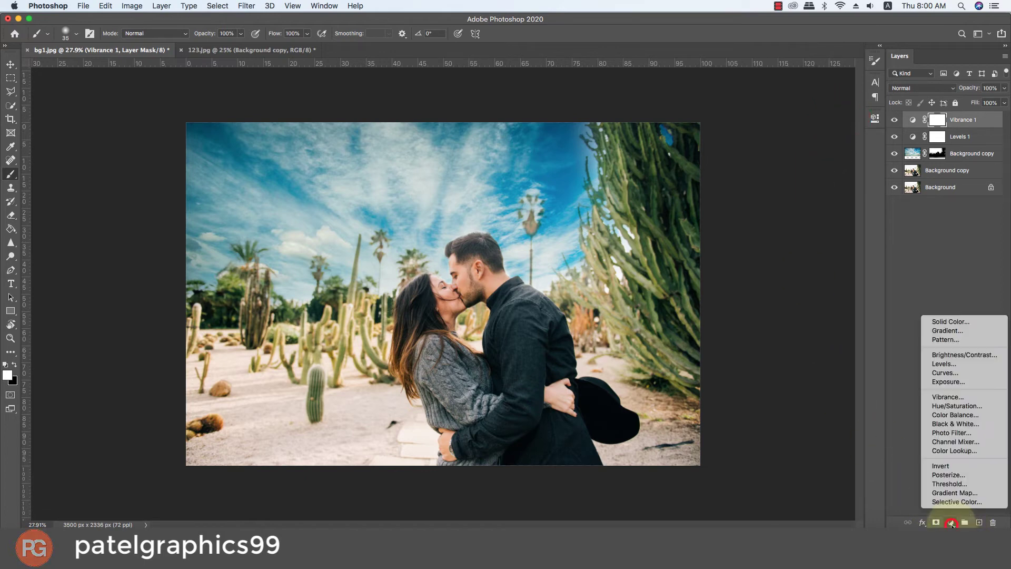
pyautogui.click(948, 451)
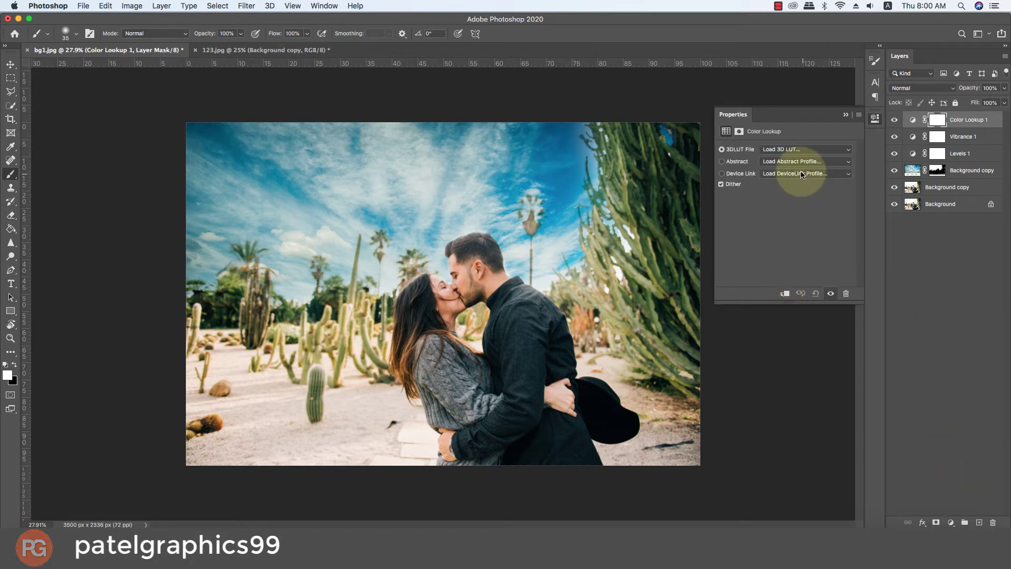
pyautogui.click(793, 149)
pyautogui.click(778, 178)
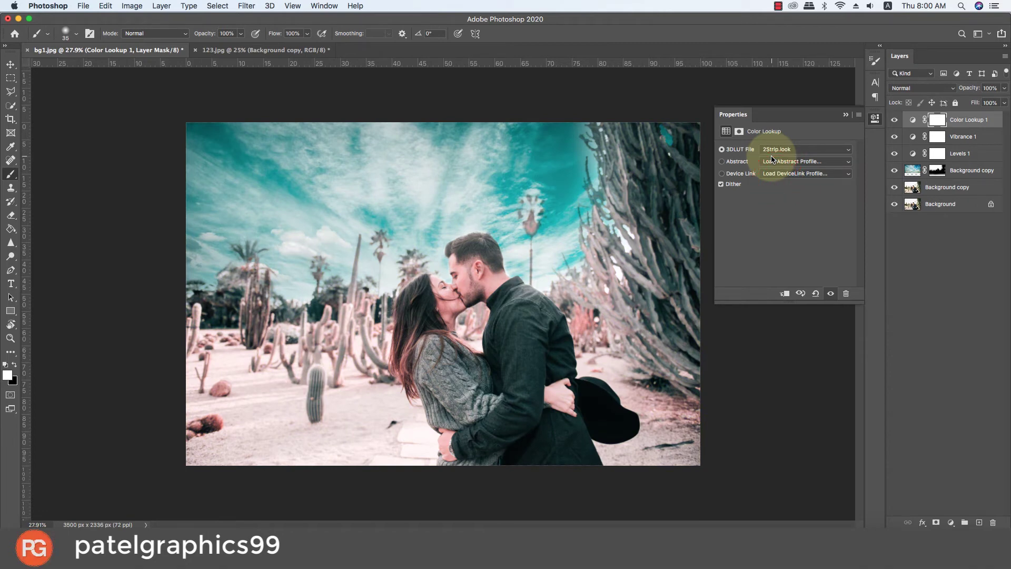
pyautogui.click(771, 150)
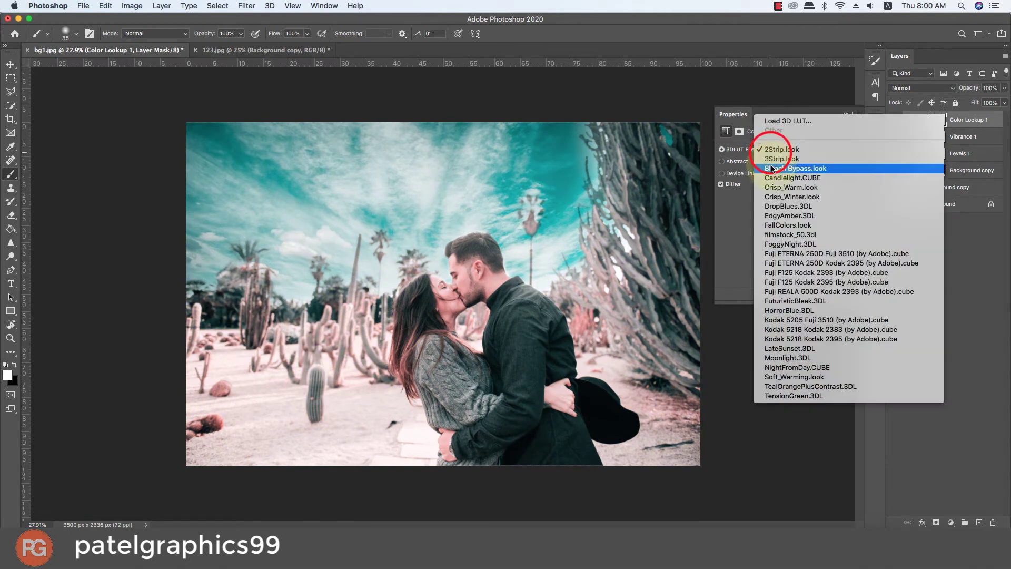
pyautogui.click(774, 158)
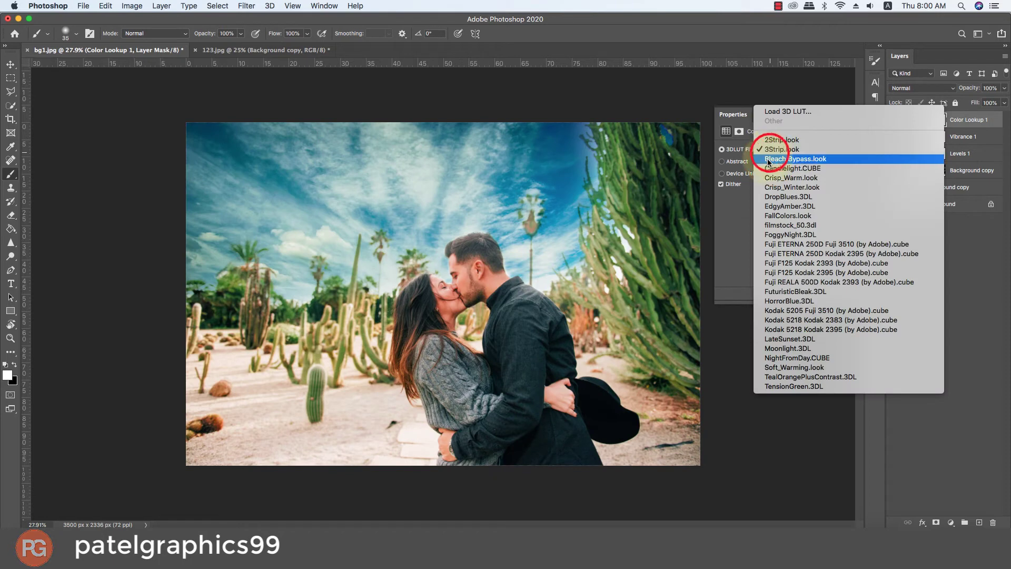
pyautogui.click(768, 159)
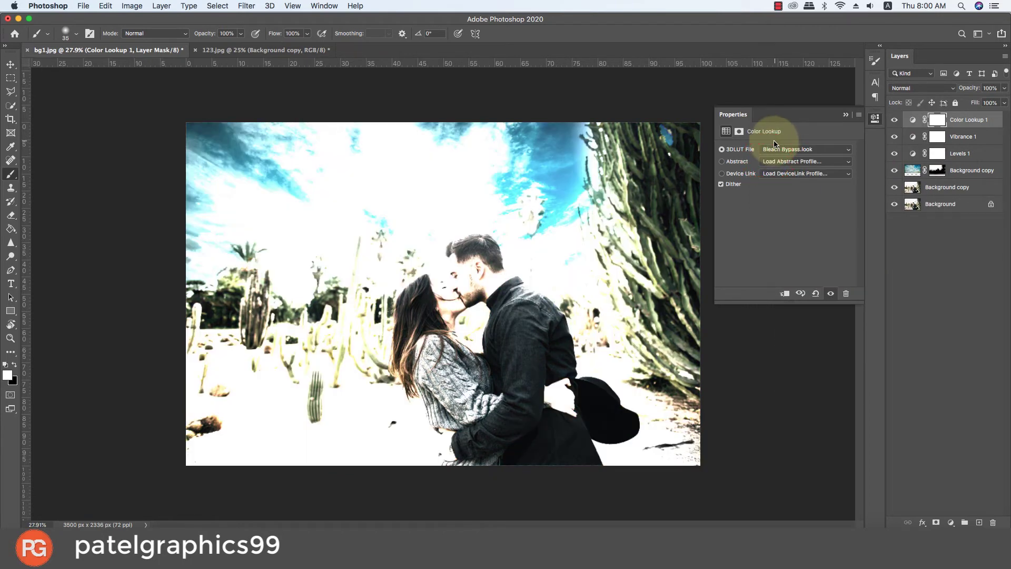
# Audition the Candlelight, Crisp_Warm, Crisp_Winter, DropBlues, EdgyAmber and FallColors LUTs
pyautogui.click(774, 147)
pyautogui.click(774, 157)
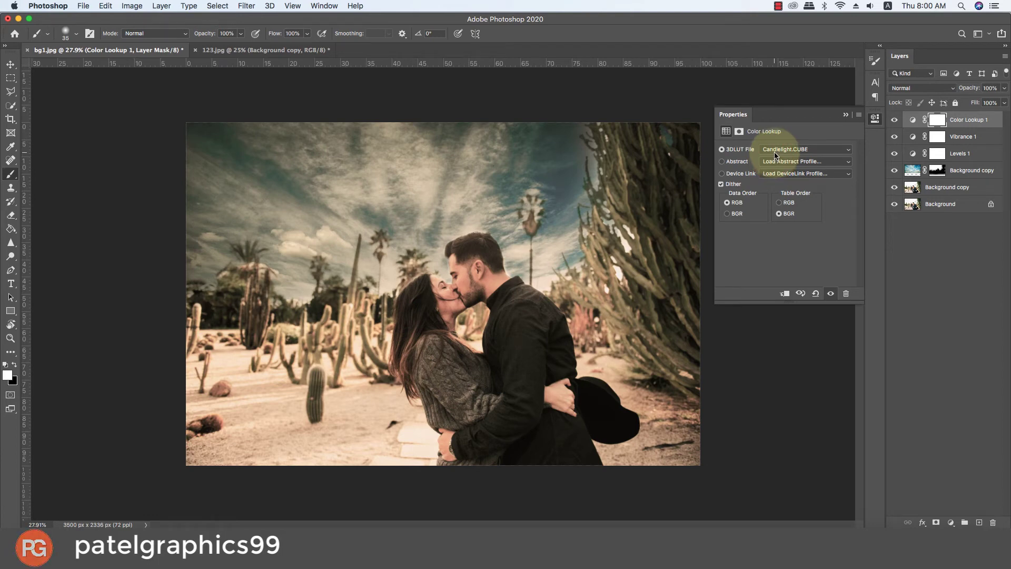
pyautogui.click(775, 153)
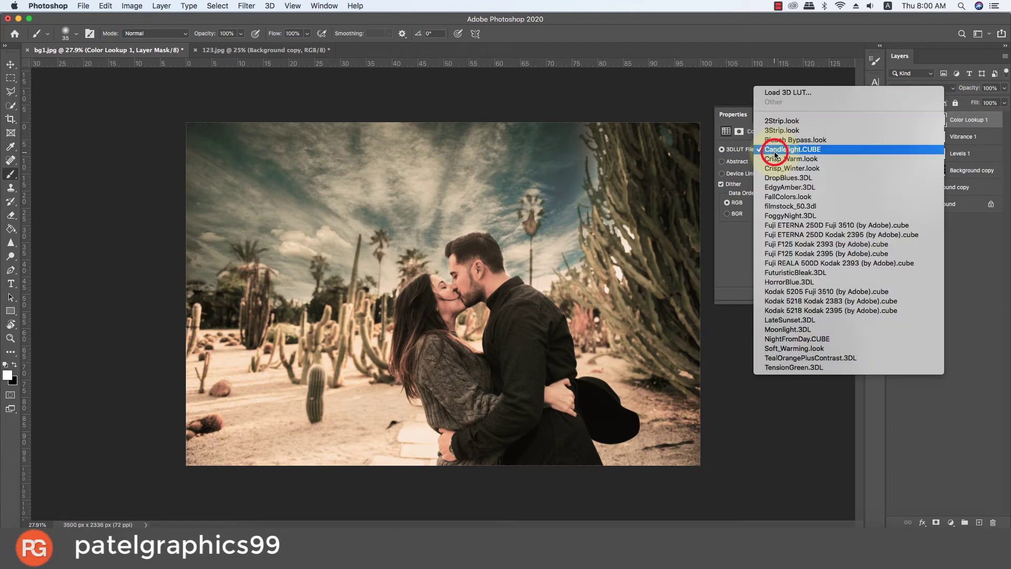
pyautogui.click(775, 160)
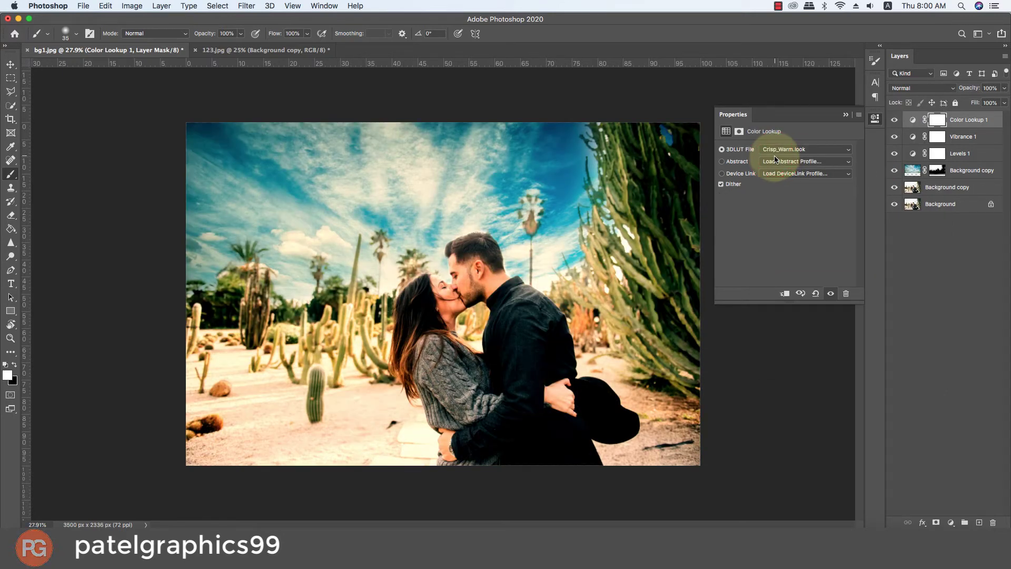
pyautogui.click(775, 151)
pyautogui.click(773, 157)
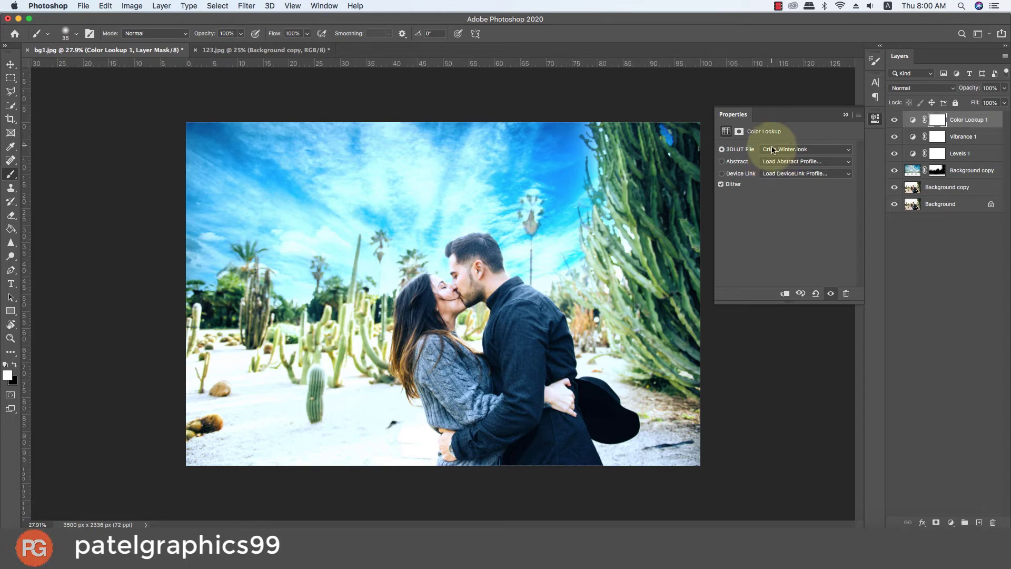
pyautogui.click(775, 150)
pyautogui.click(774, 157)
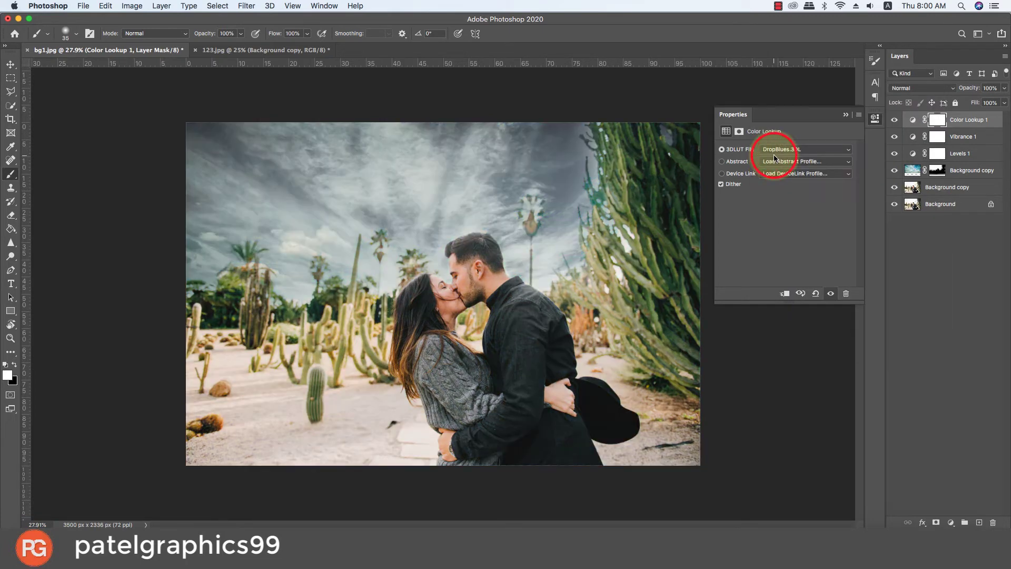
pyautogui.click(777, 152)
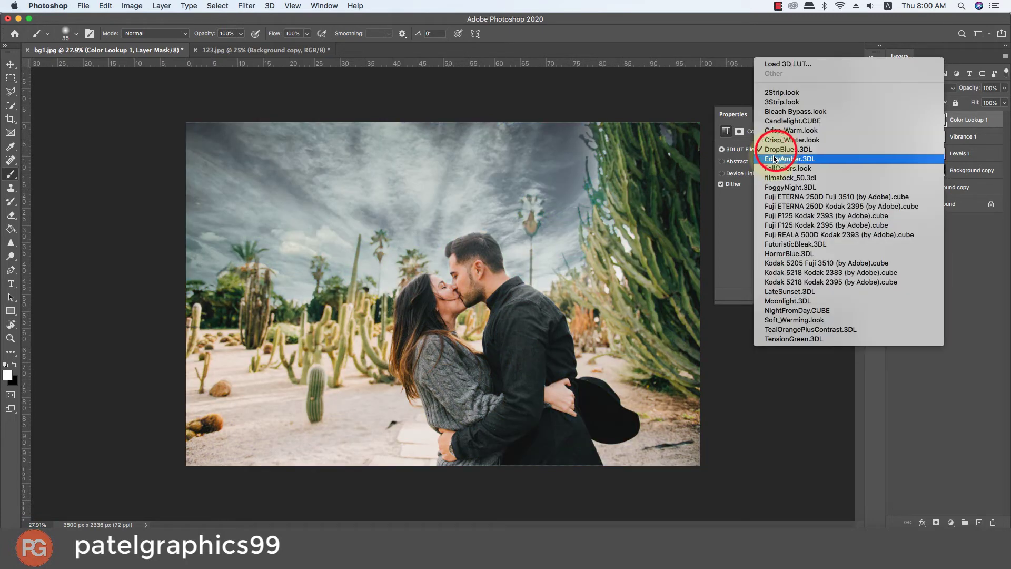
pyautogui.click(774, 157)
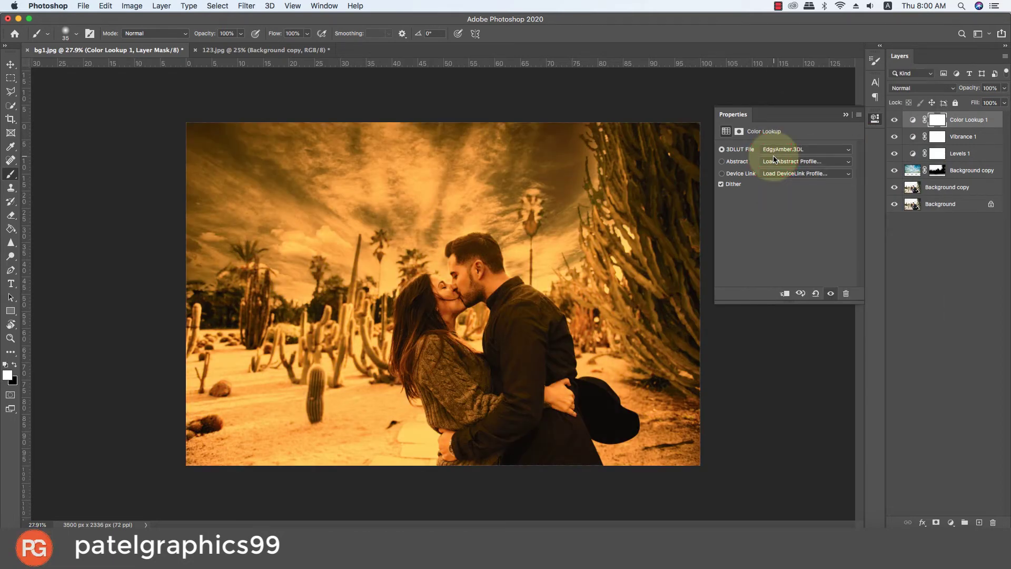
pyautogui.click(776, 149)
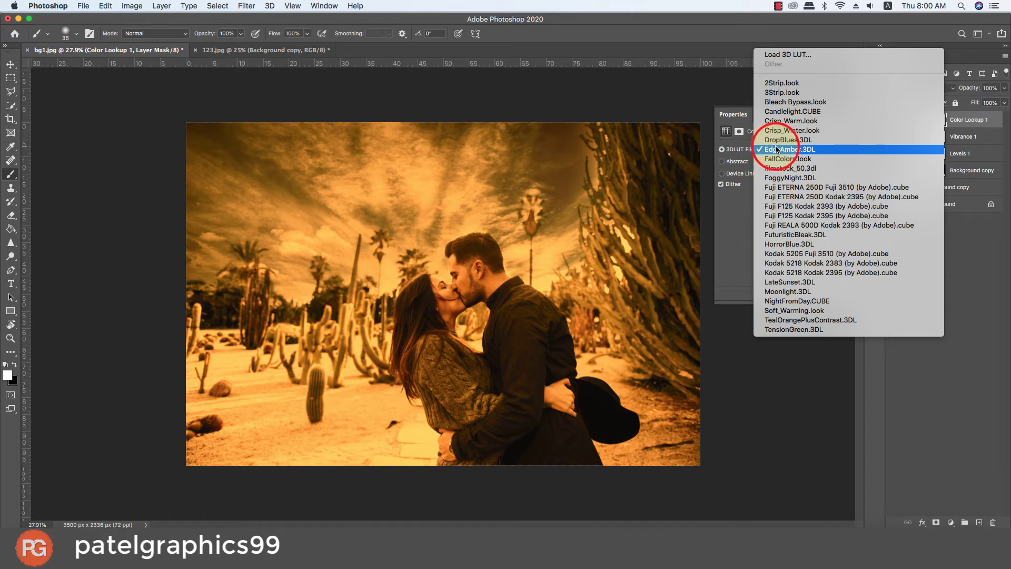
pyautogui.click(776, 157)
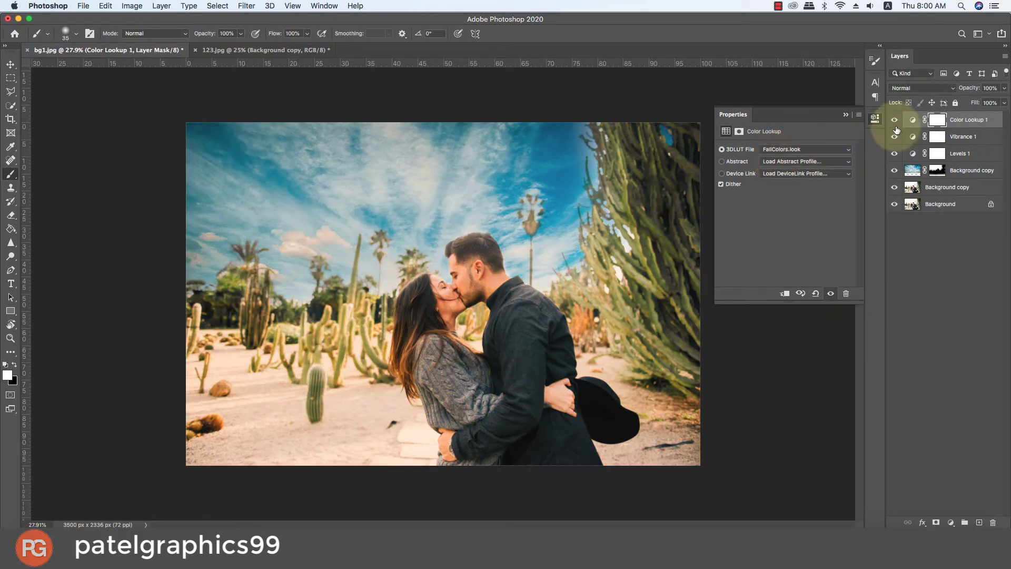
# Toggle the Color Lookup layer's visibility to compare the FallColors grade with the original
pyautogui.click(894, 121)
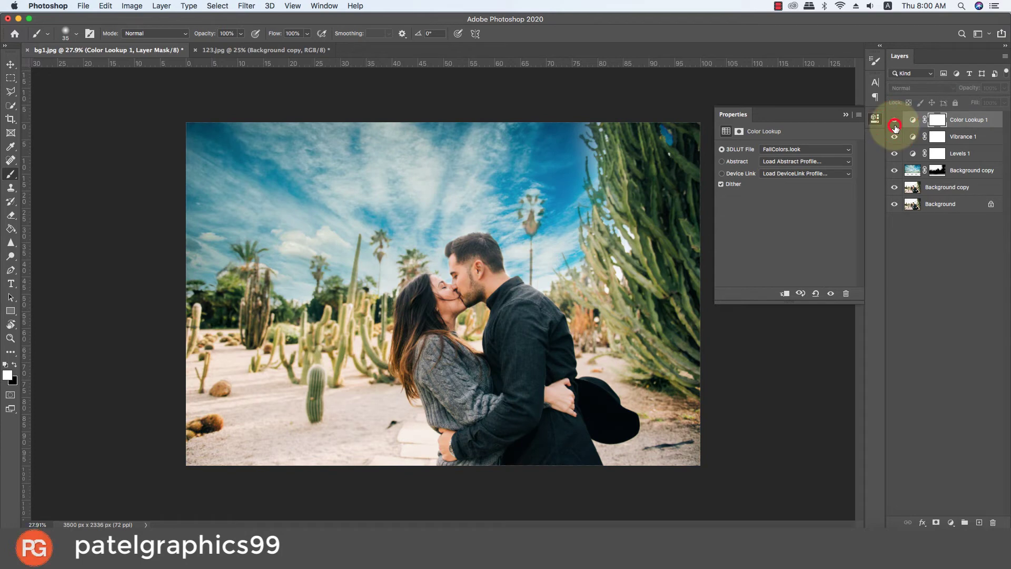
pyautogui.click(894, 125)
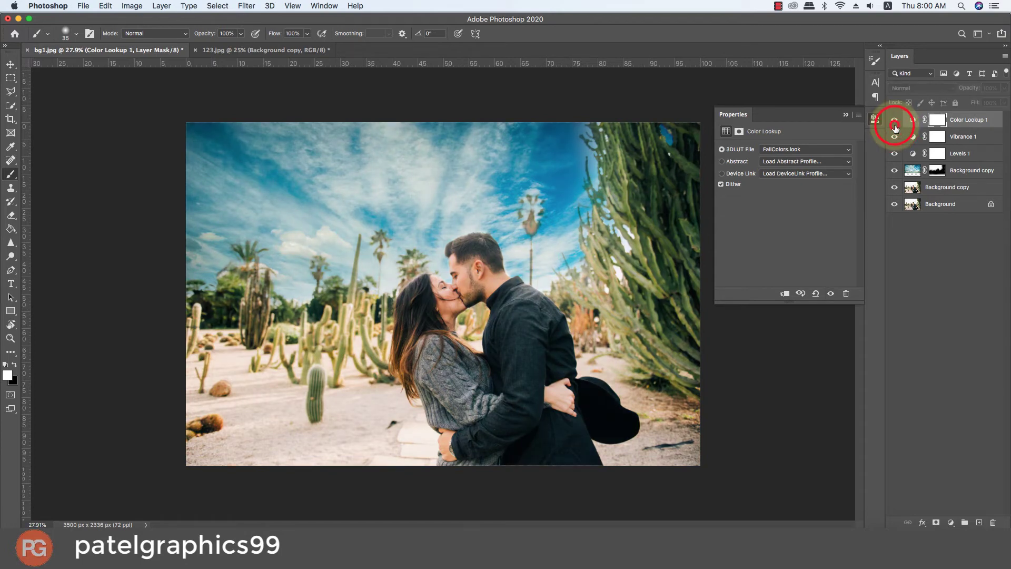
pyautogui.click(895, 121)
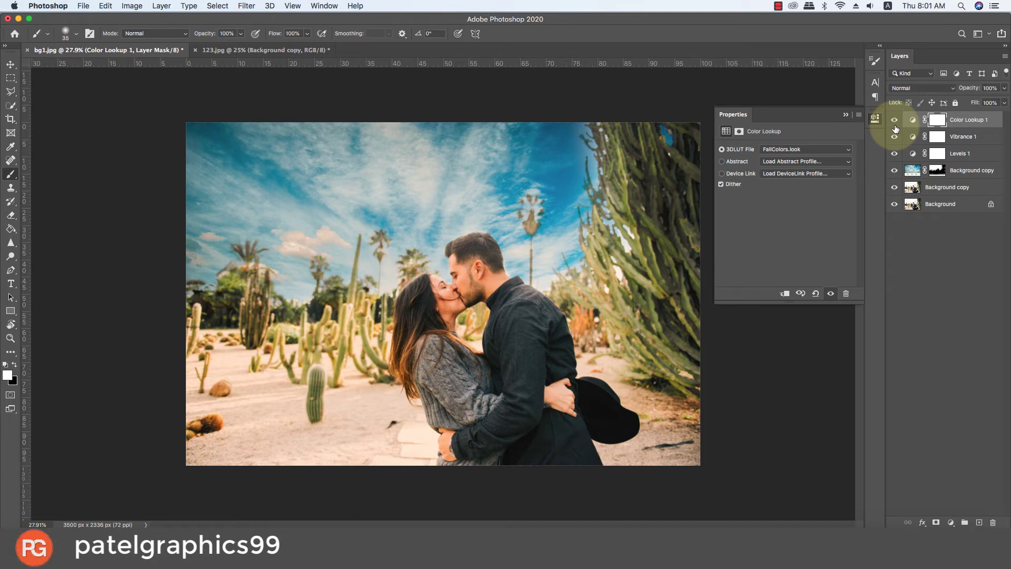
pyautogui.click(894, 120)
pyautogui.click(894, 121)
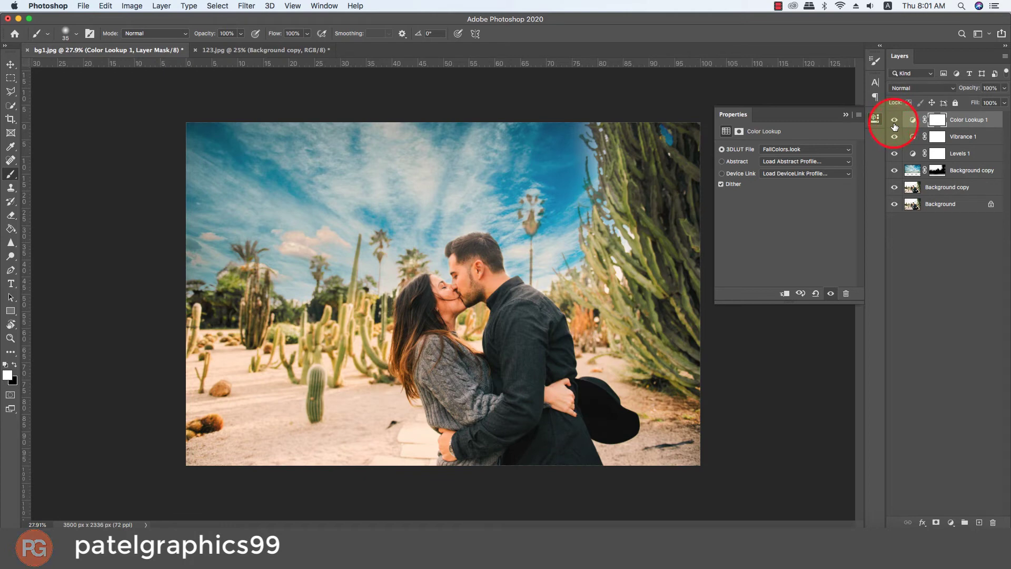
pyautogui.click(894, 121)
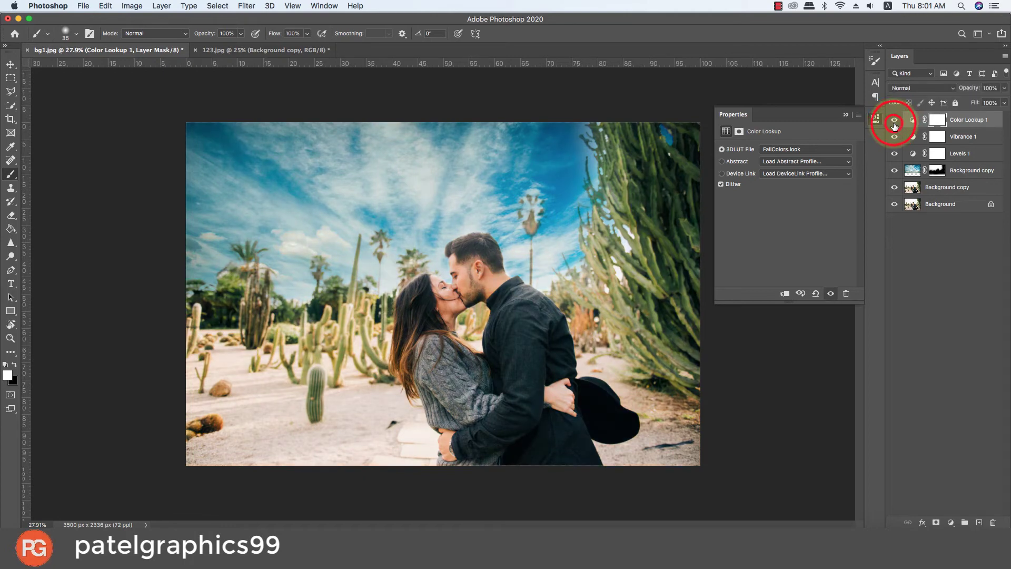
# Try filmstock_50, then settle on FoggyNight.3DL with the lookup layer switched off
pyautogui.click(827, 149)
pyautogui.click(801, 158)
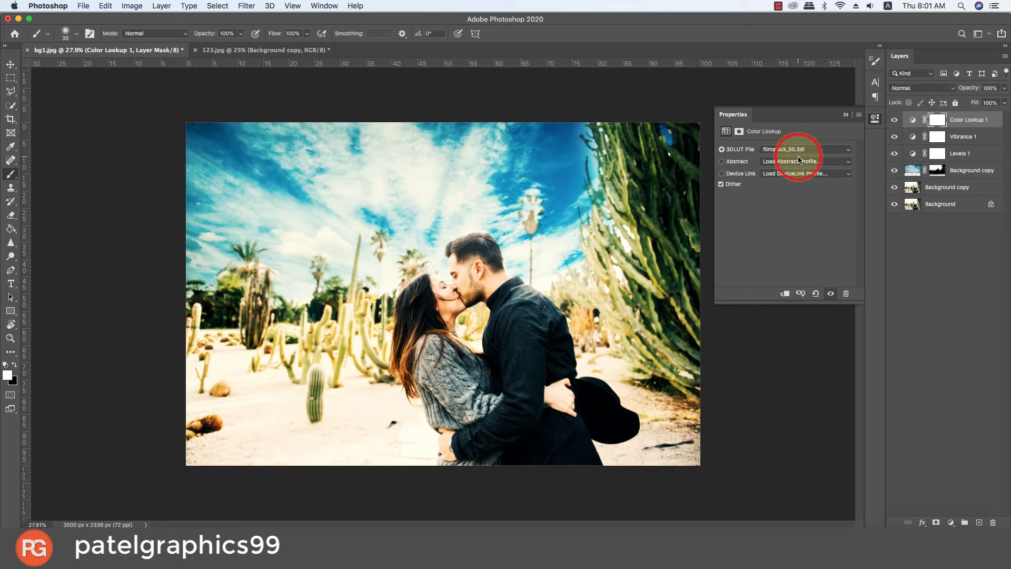
pyautogui.click(780, 149)
pyautogui.click(777, 156)
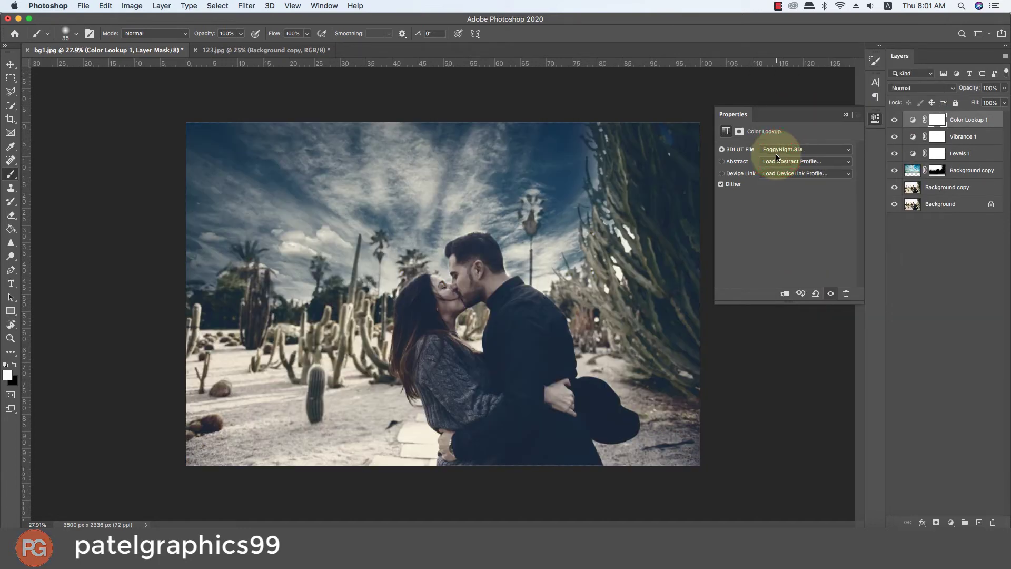
pyautogui.click(909, 120)
# Compare FoggyNight on and off, then try the Fuji ETERNA 250D Fuji 3510 and Kodak 2395 LUTs
pyautogui.click(890, 120)
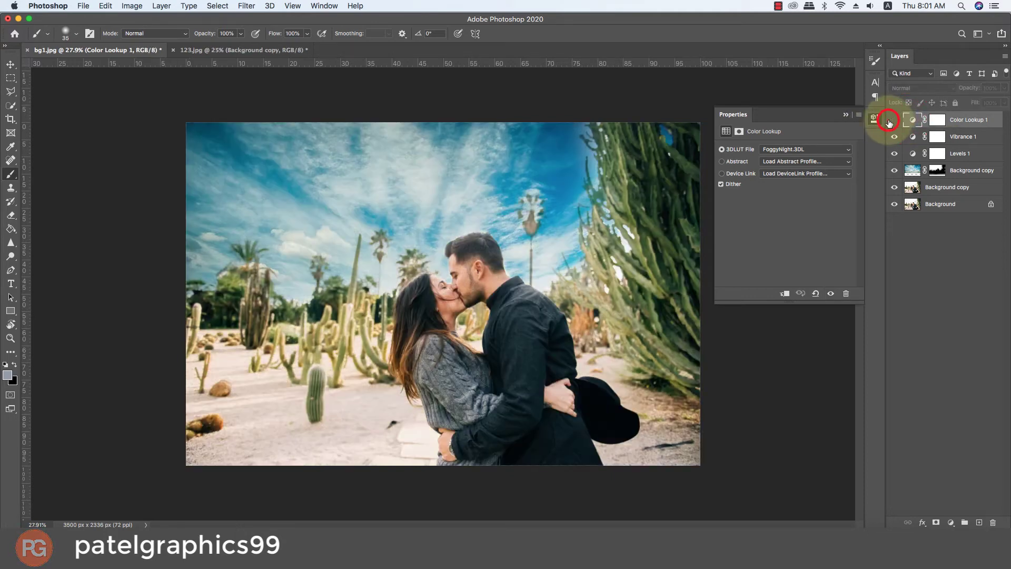
pyautogui.click(890, 121)
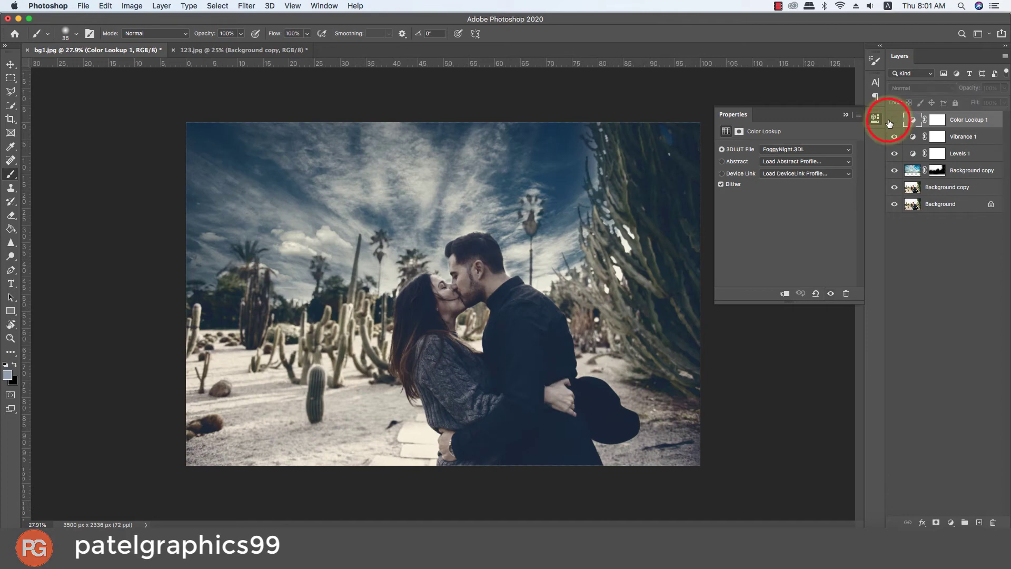
pyautogui.click(894, 120)
pyautogui.click(792, 151)
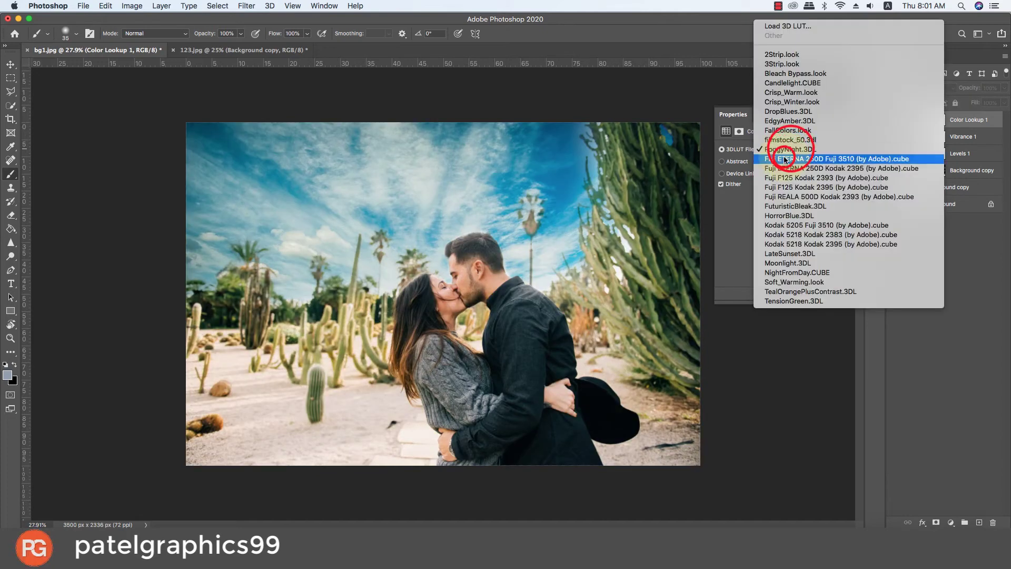
pyautogui.click(782, 156)
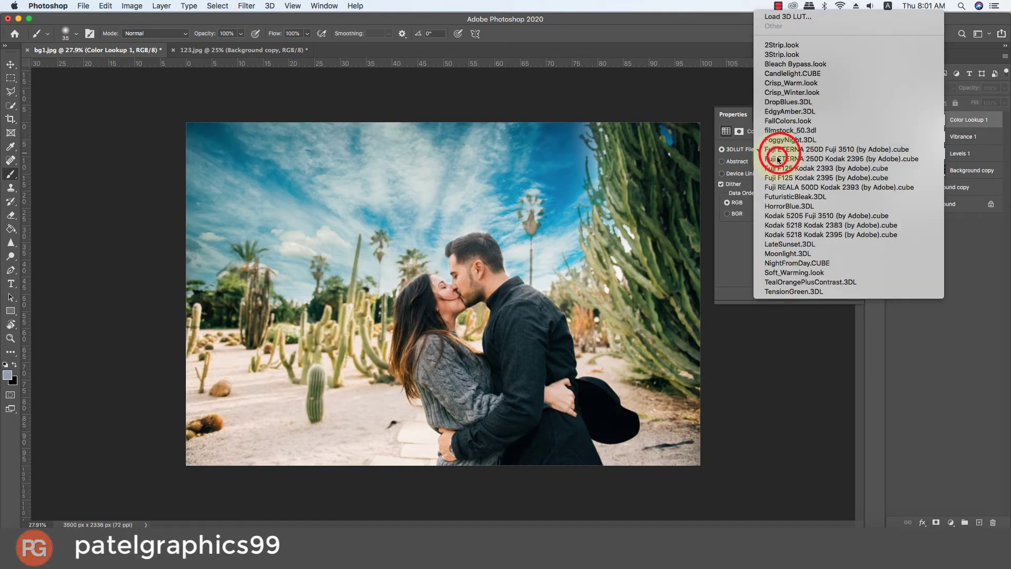
pyautogui.click(776, 157)
pyautogui.click(893, 120)
# Audition the Fuji F125 Kodak 2393/2395, Fuji REALA 500D Kodak 2393 and FuturisticBleak LUTs
pyautogui.click(804, 150)
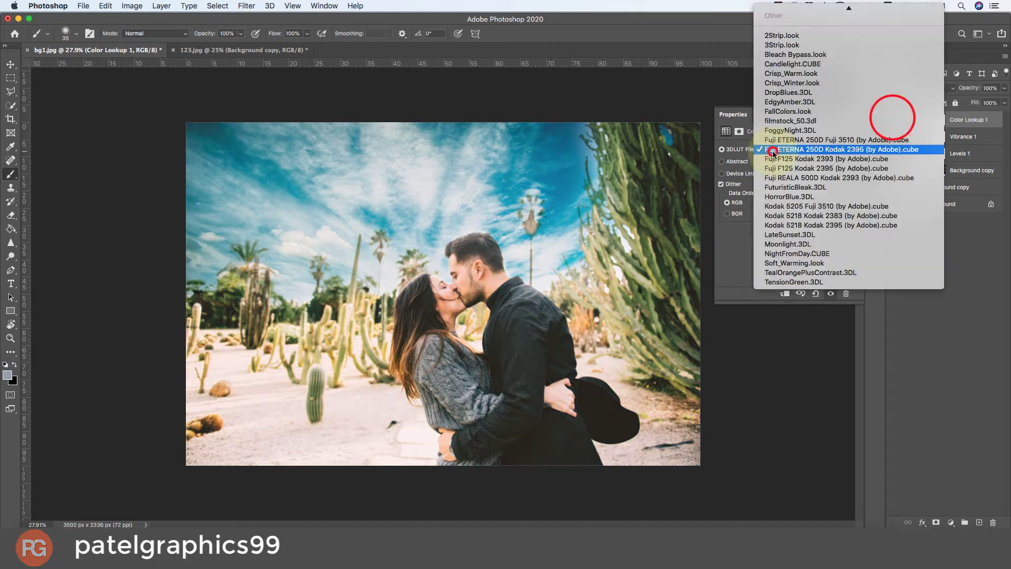
pyautogui.click(772, 160)
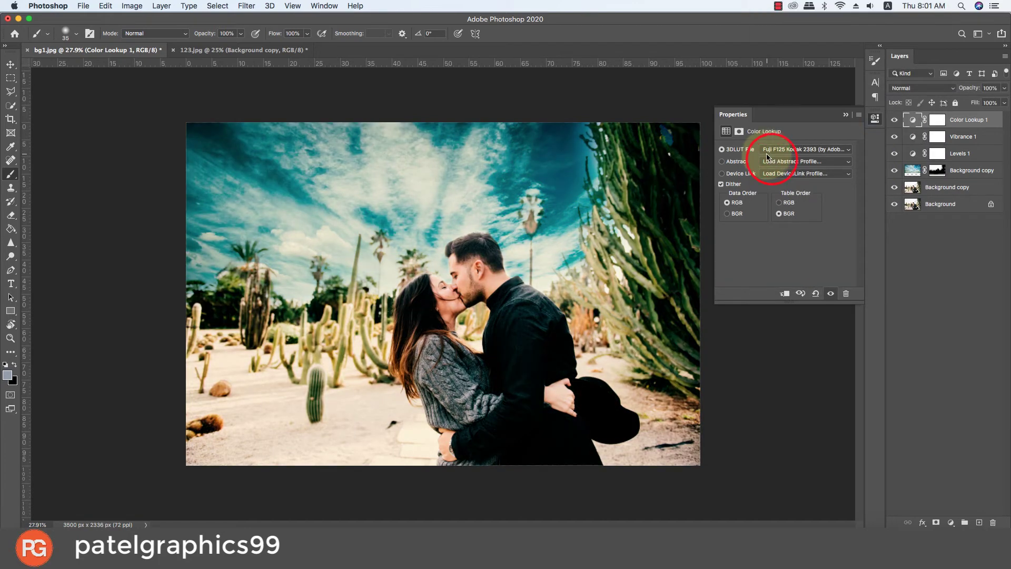
pyautogui.click(768, 152)
pyautogui.click(767, 159)
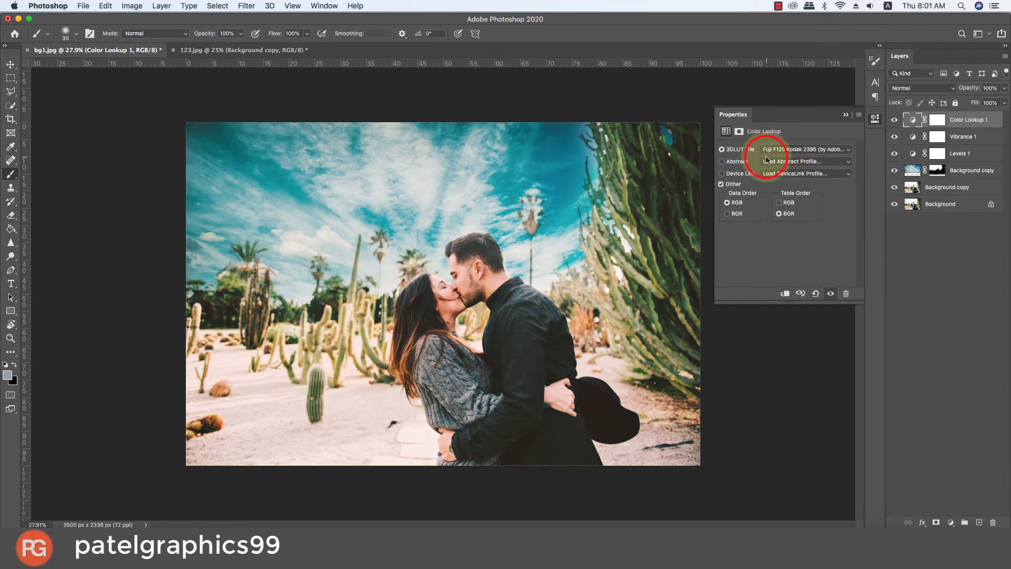
pyautogui.click(769, 152)
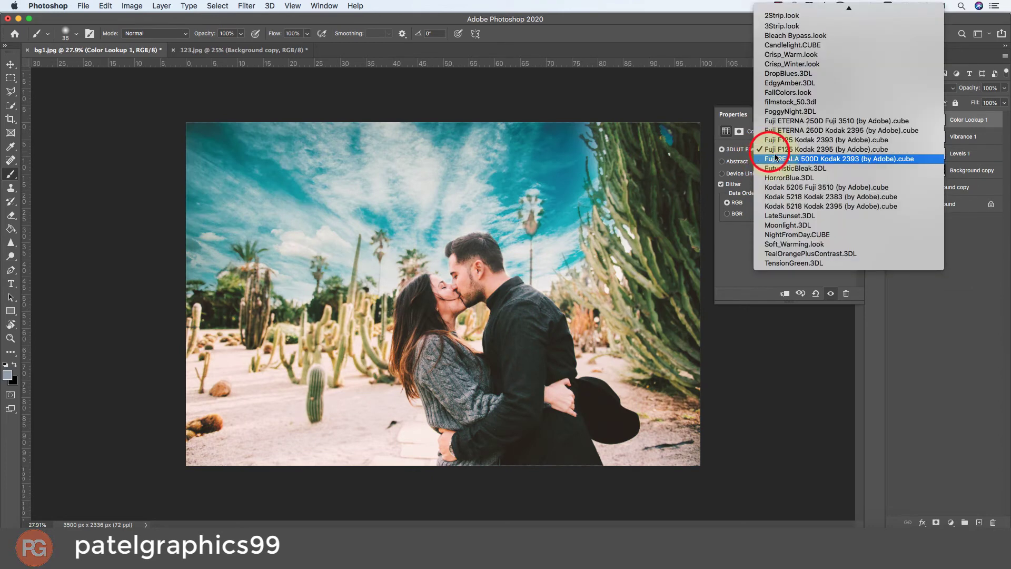
pyautogui.click(773, 158)
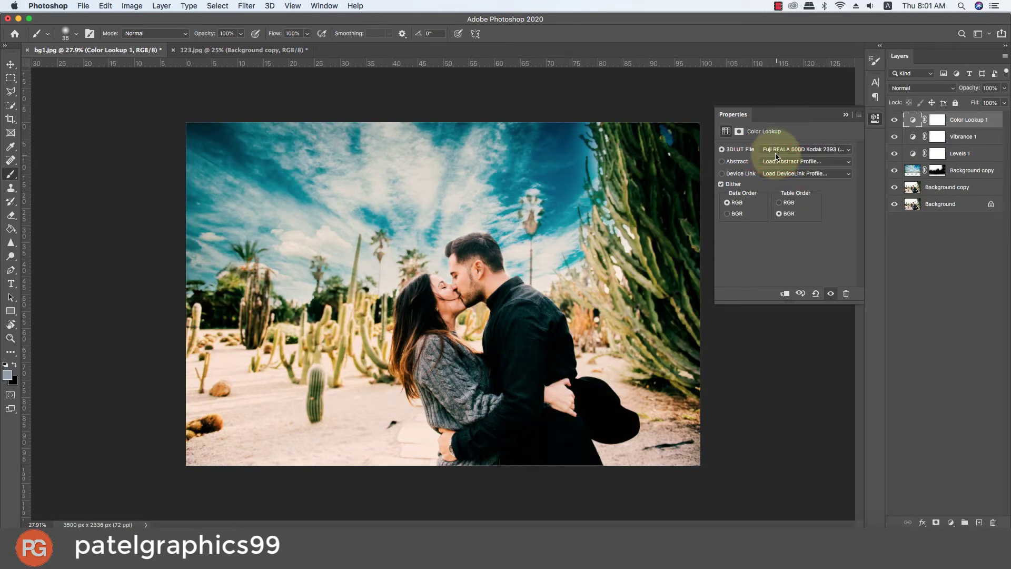
pyautogui.click(775, 156)
pyautogui.click(773, 159)
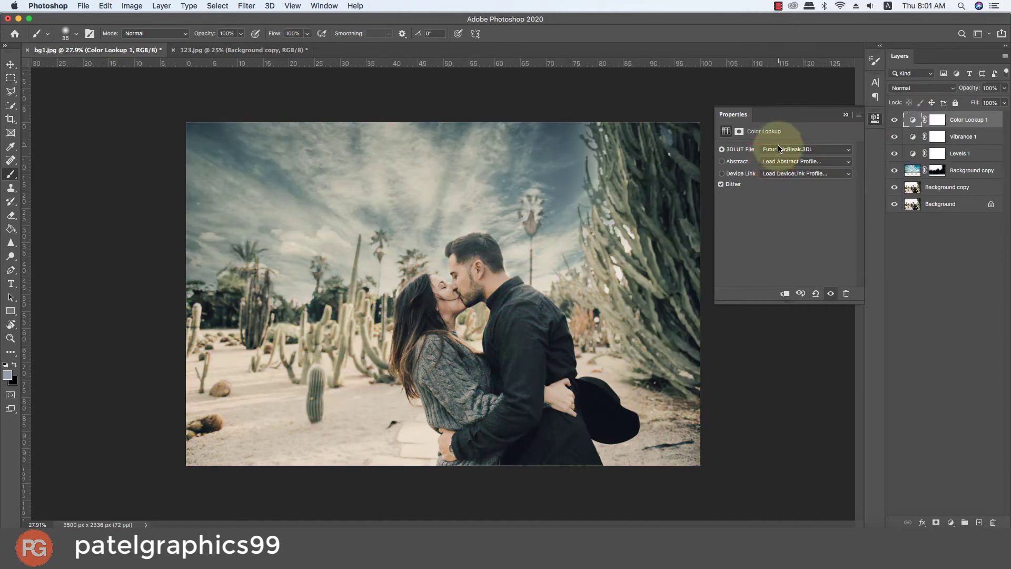
# Try HorrorBlue, Kodak 5205 Fuji 3510 and Kodak 5218 looks, then apply LateSunset.3DL
pyautogui.click(771, 158)
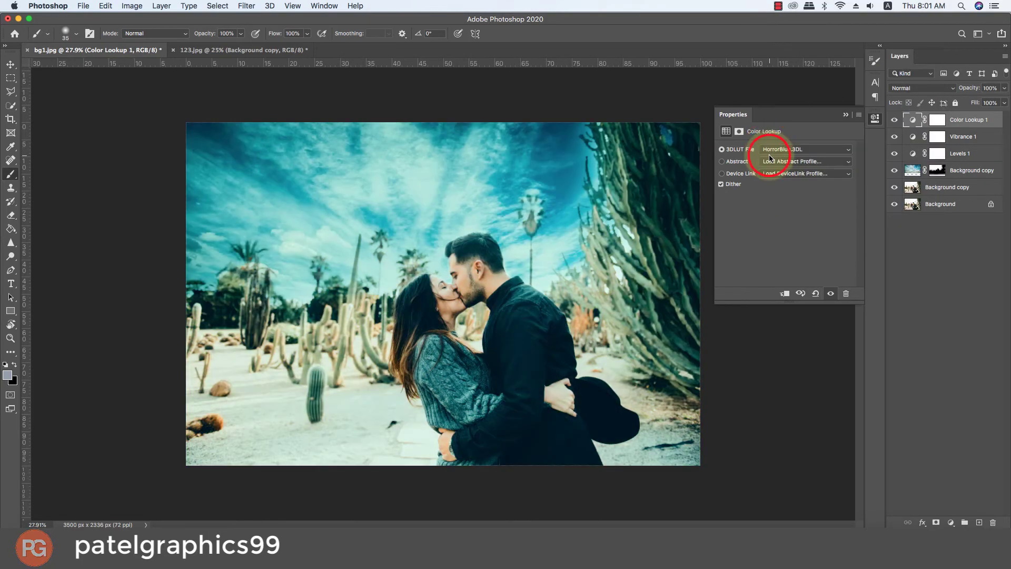
pyautogui.click(770, 157)
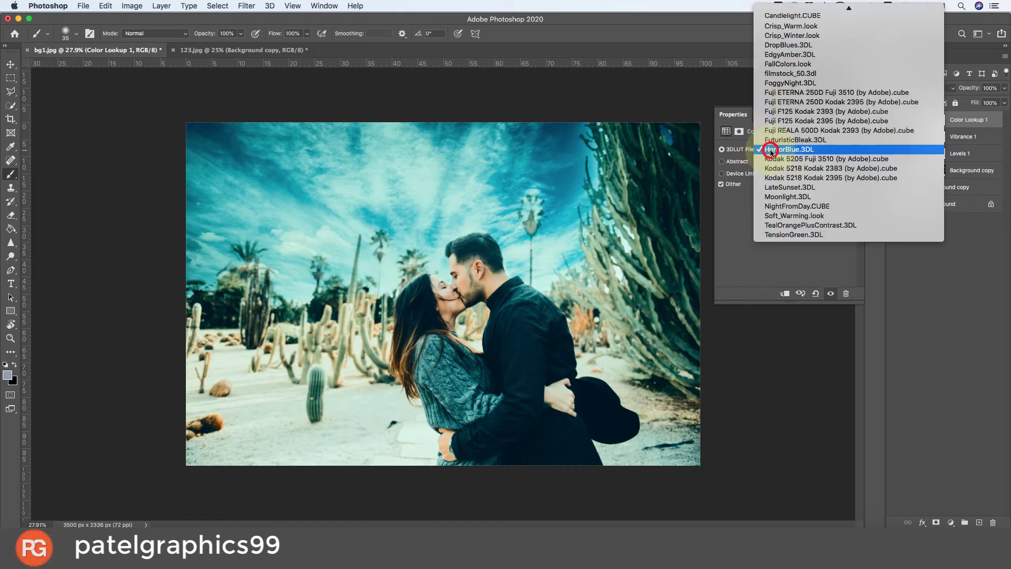
pyautogui.click(772, 160)
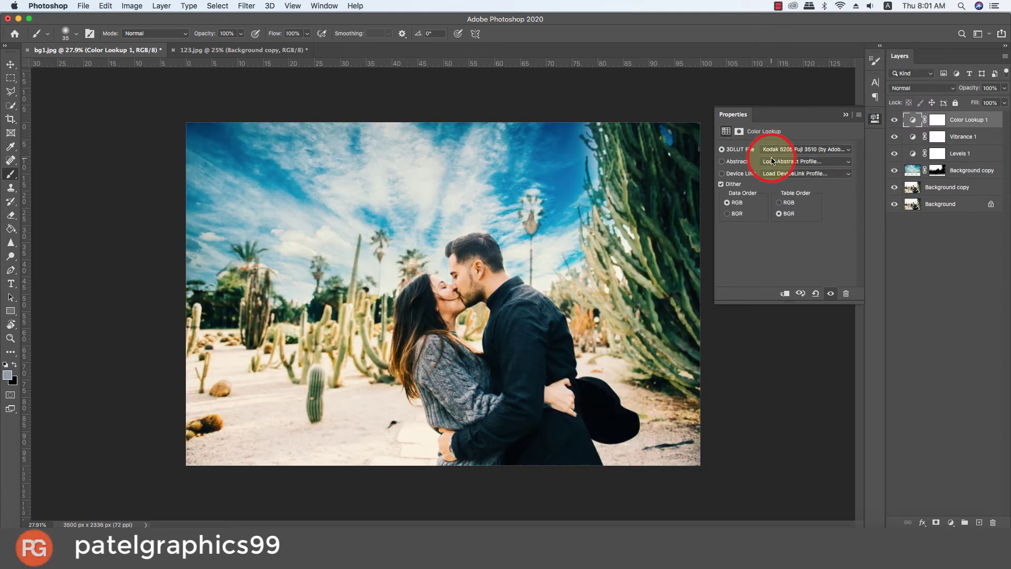
pyautogui.click(774, 156)
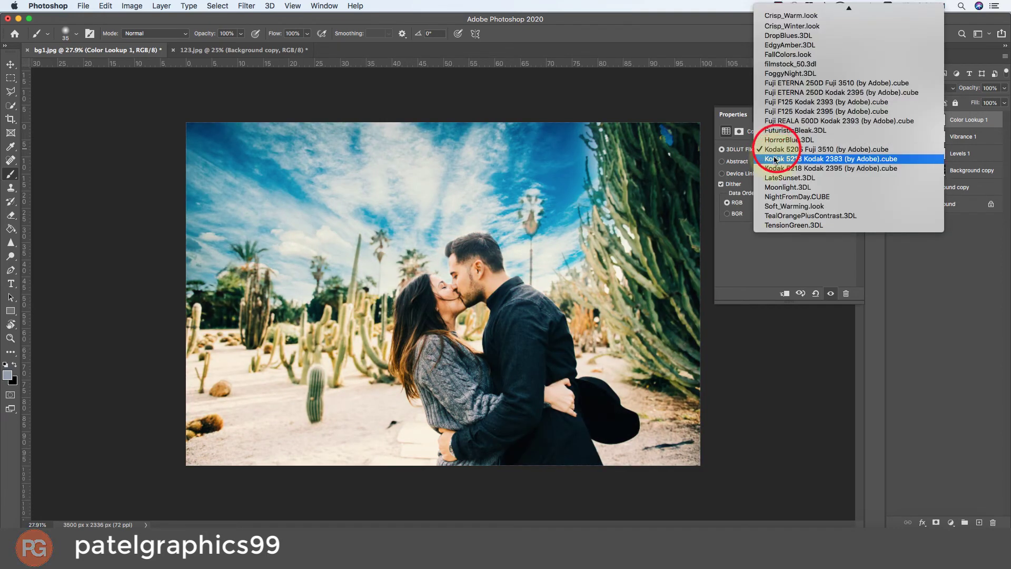
pyautogui.click(774, 159)
pyautogui.click(774, 157)
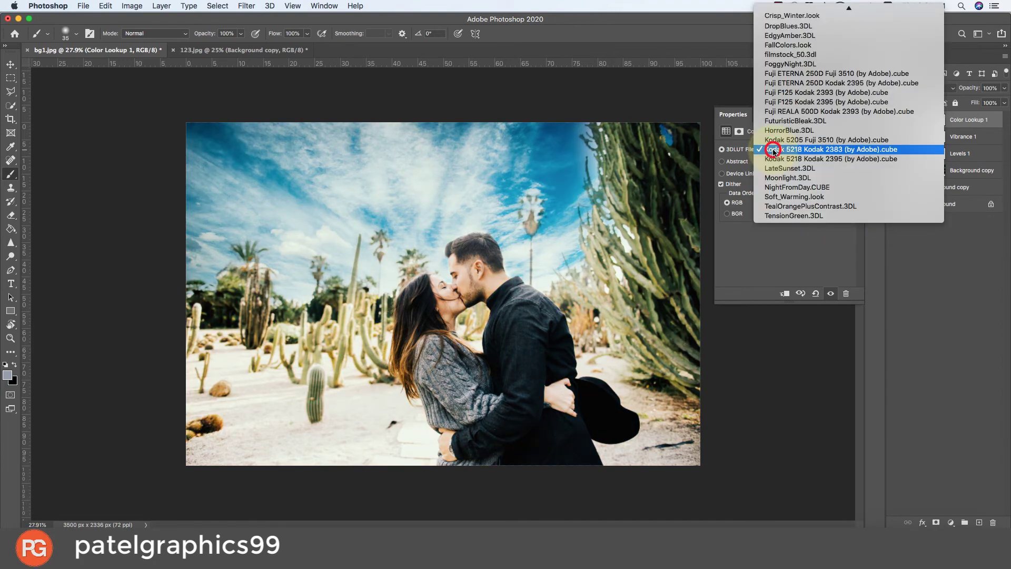
pyautogui.click(773, 158)
pyautogui.click(772, 155)
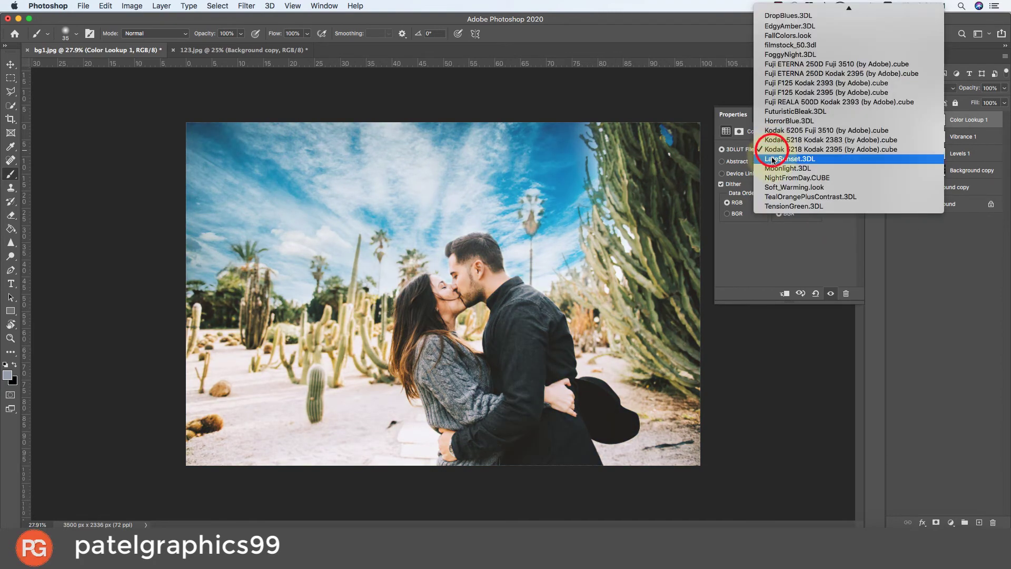
pyautogui.click(772, 159)
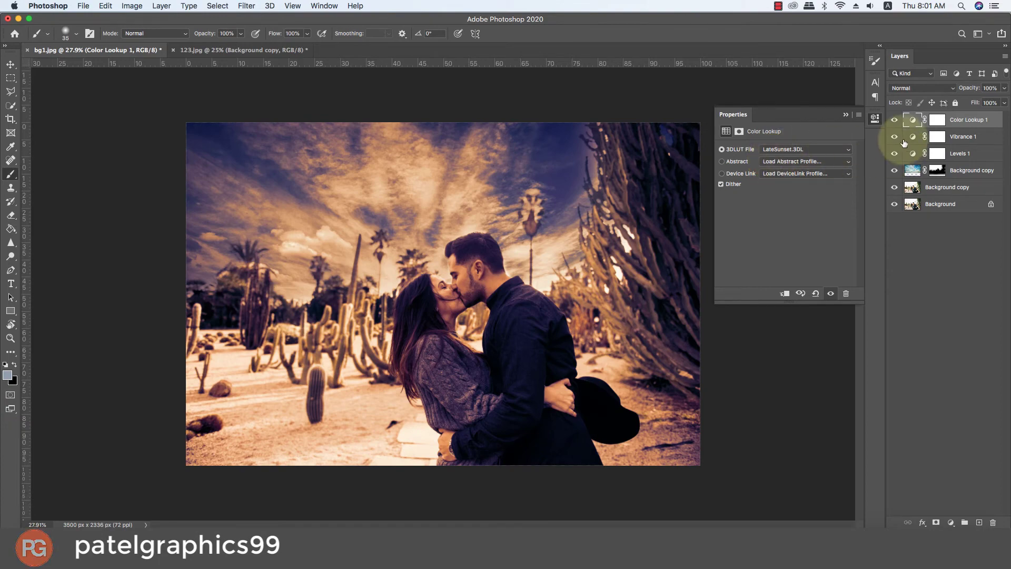
# Compare LateSunset on and off, collapse the Color Lookup properties, and zoom into the man's neck
pyautogui.click(894, 121)
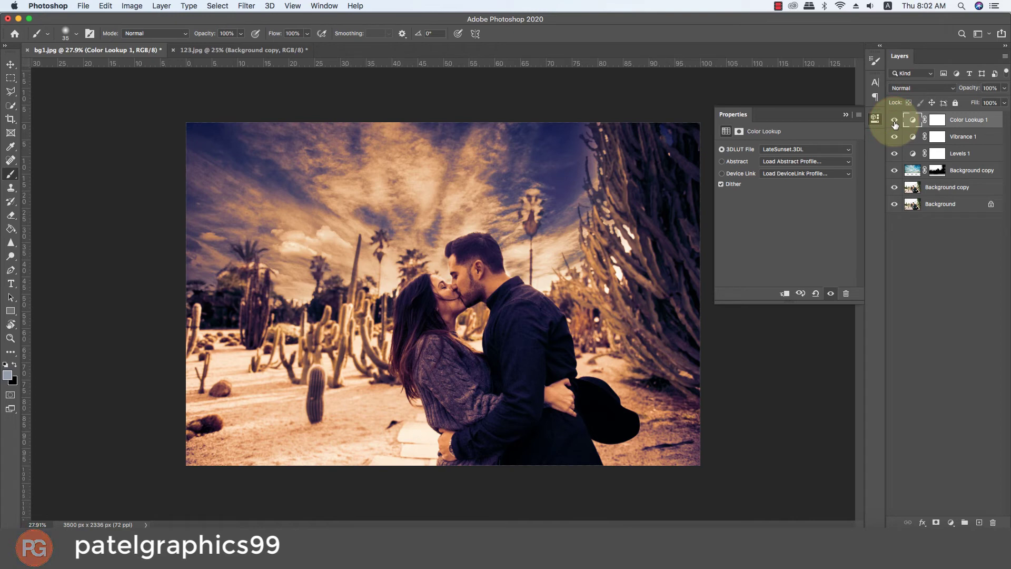
pyautogui.click(845, 115)
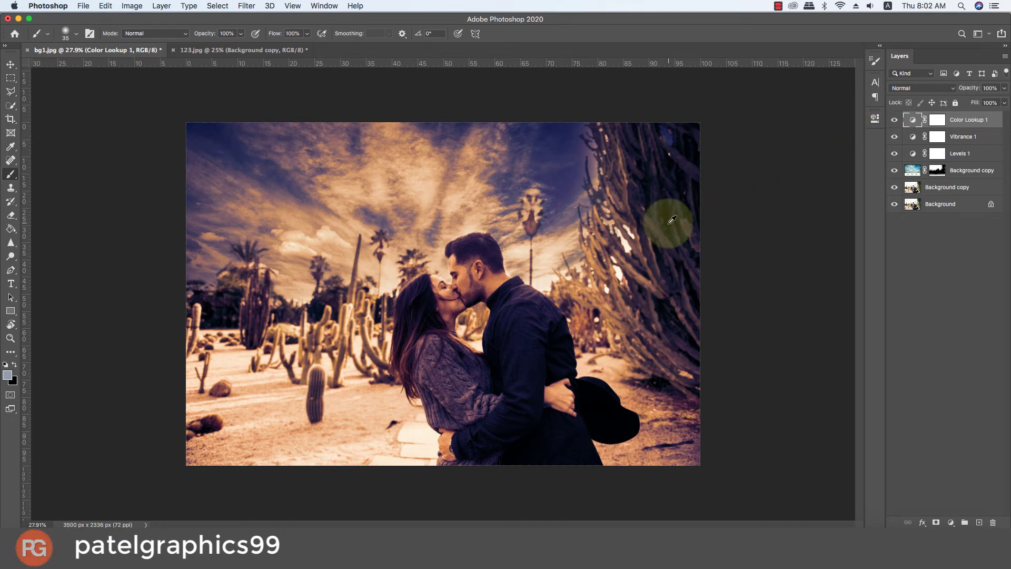
pyautogui.scroll(1, 571, 288)
pyautogui.scroll(3, 558, 274)
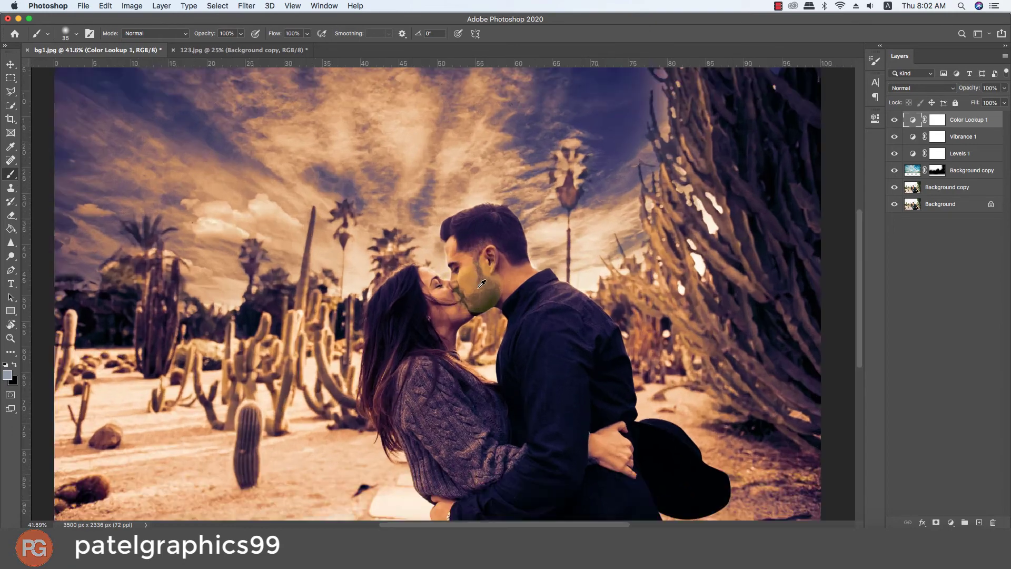
pyautogui.scroll(2, 543, 257)
pyautogui.scroll(2, 545, 257)
pyautogui.scroll(3, 545, 258)
pyautogui.scroll(1, 542, 260)
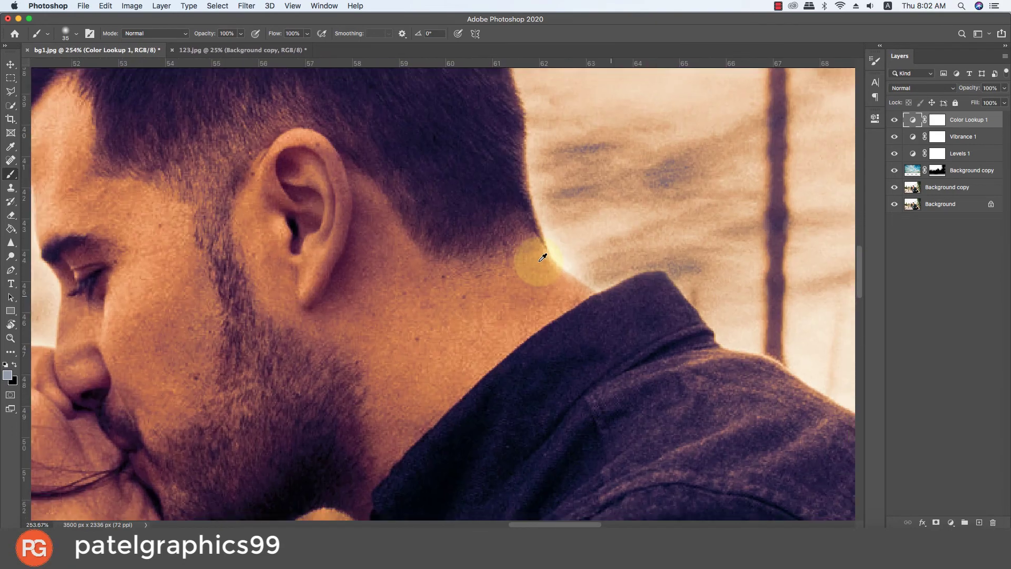
# Paint the Background copy sky mask along the man's hair, nape and neck with 25–70 px brushes
pyautogui.click(936, 172)
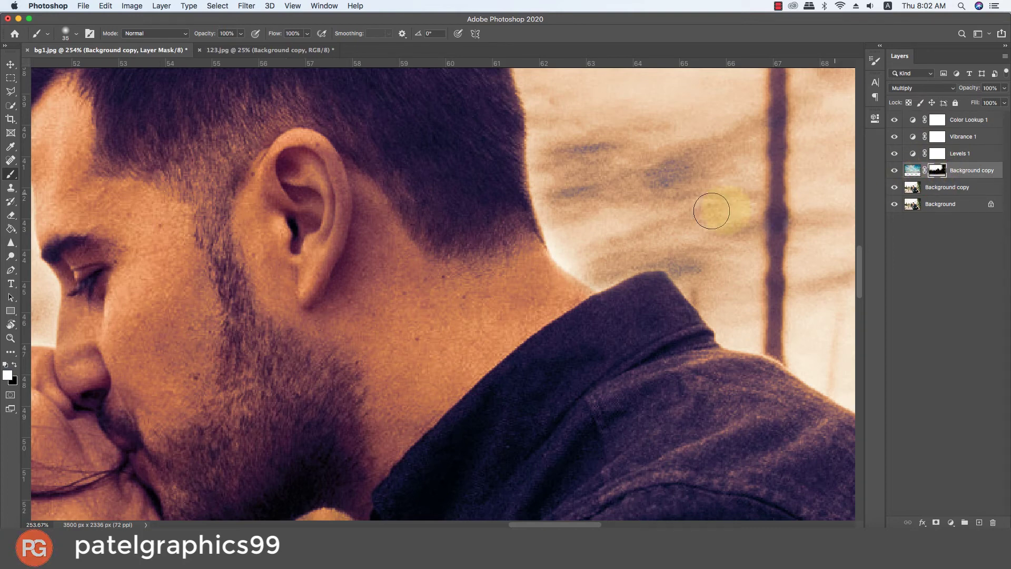
pyautogui.press('[')
pyautogui.press('[')
pyautogui.press('[')
pyautogui.press('[')
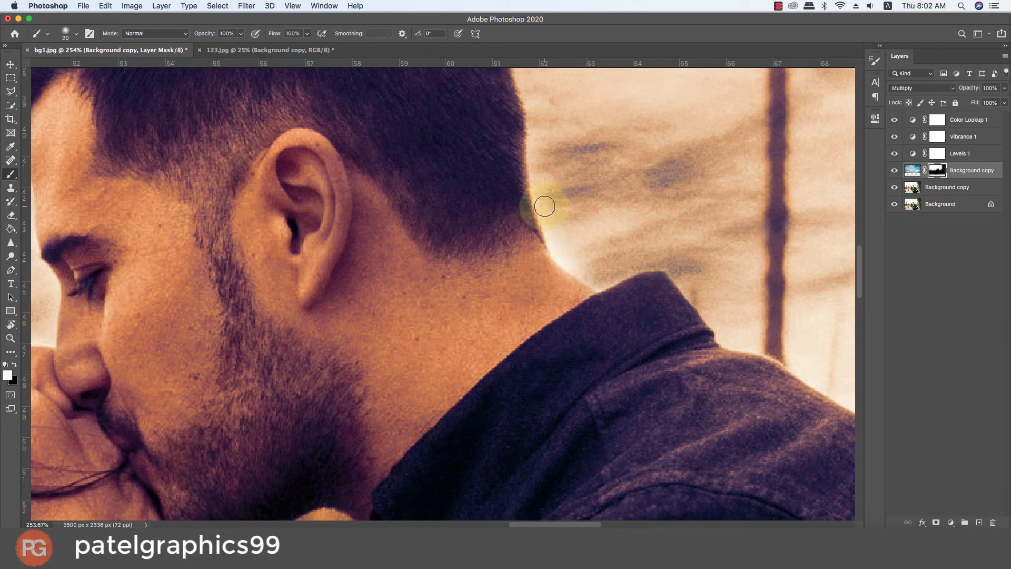
pyautogui.moveTo(544, 206); pyautogui.dragTo(540, 140)
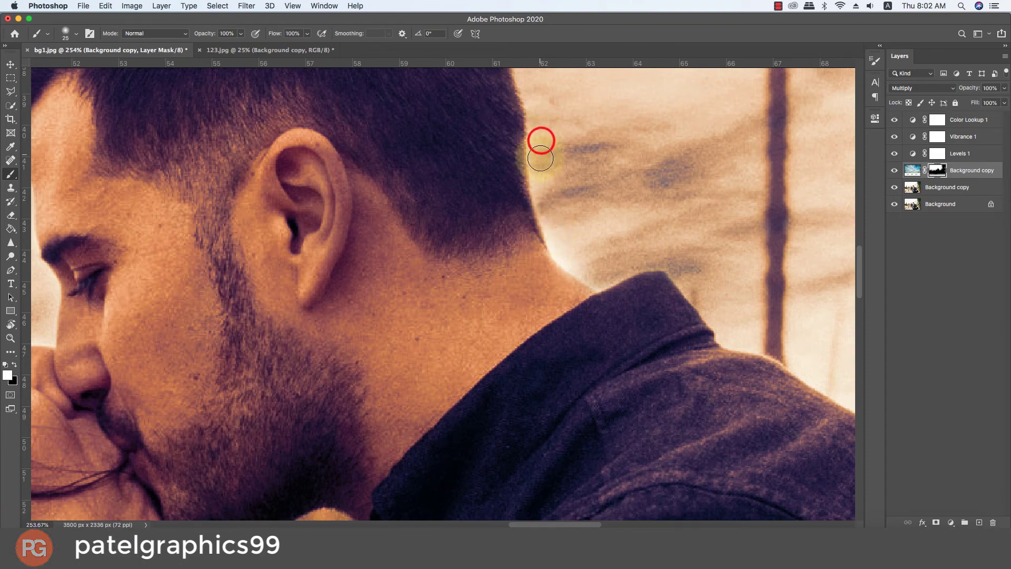
pyautogui.press(']')
pyautogui.moveTo(543, 183)
pyautogui.mouseDown()
pyautogui.moveTo(593, 273)
pyautogui.moveTo(675, 255)
pyautogui.mouseUp()
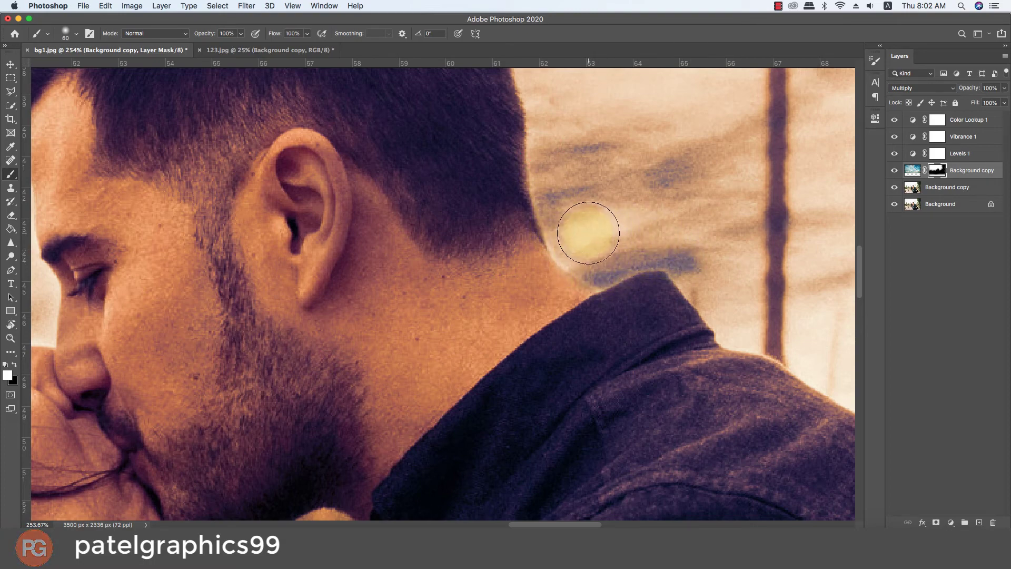
pyautogui.moveTo(586, 235); pyautogui.dragTo(630, 217)
pyautogui.moveTo(718, 235); pyautogui.dragTo(733, 259)
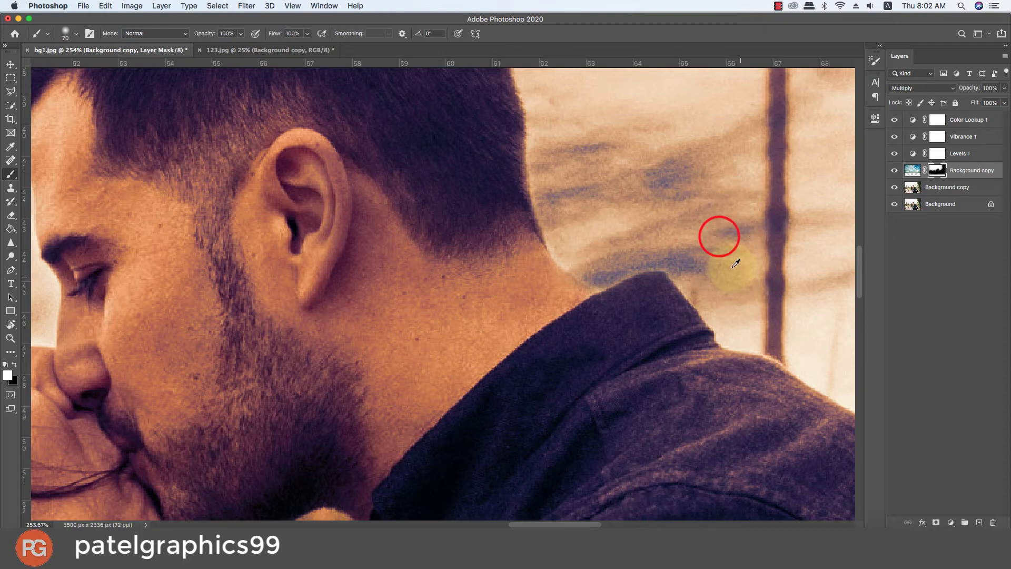
pyautogui.scroll(-5, 734, 261)
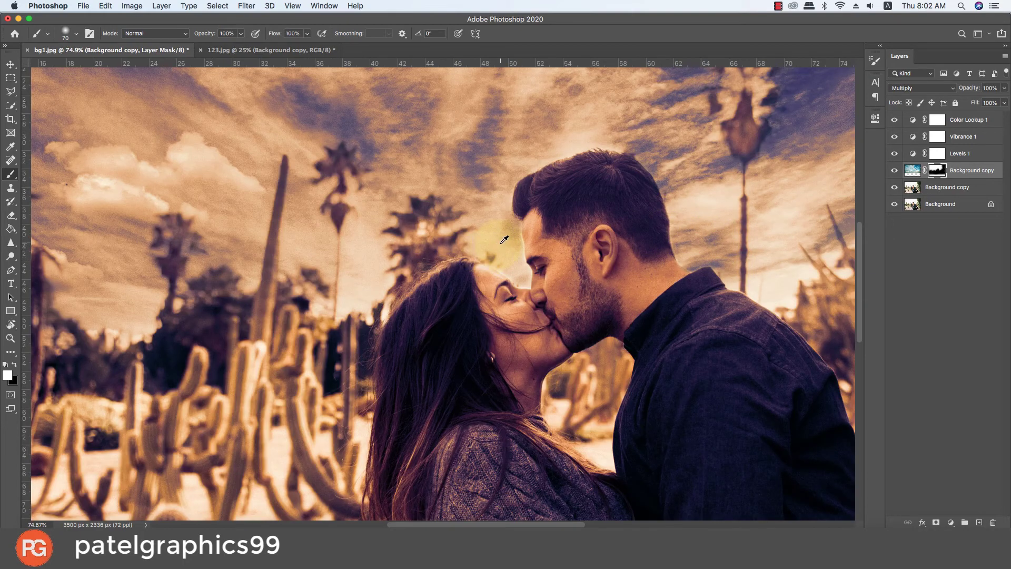
# Paint the sky mask along the man's hairline, forehead, brow and nose with 35 and 15 px brushes
pyautogui.scroll(3, 501, 245)
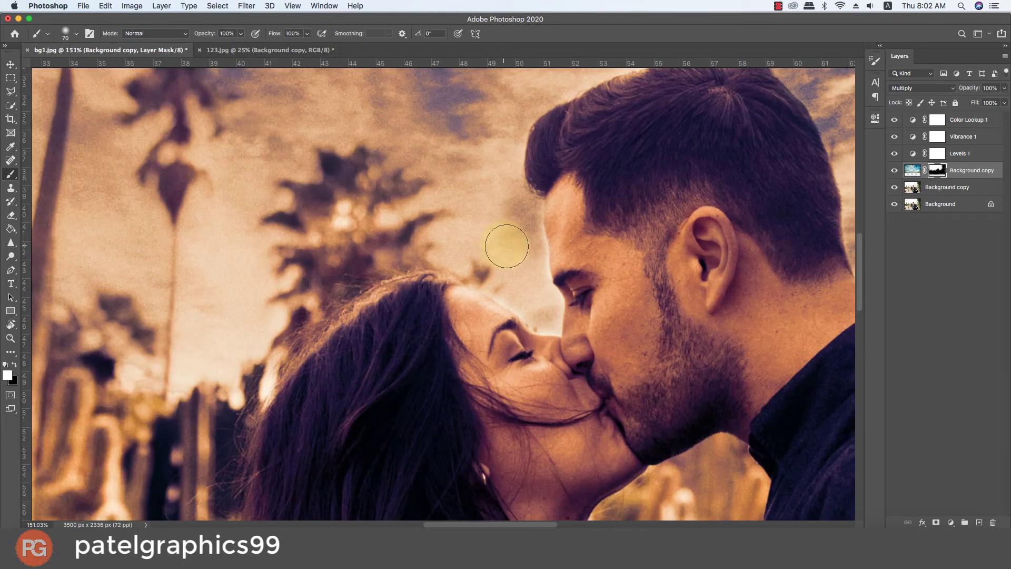
pyautogui.press('[')
pyautogui.press('[')
pyautogui.press('[')
pyautogui.moveTo(530, 207); pyautogui.dragTo(548, 321)
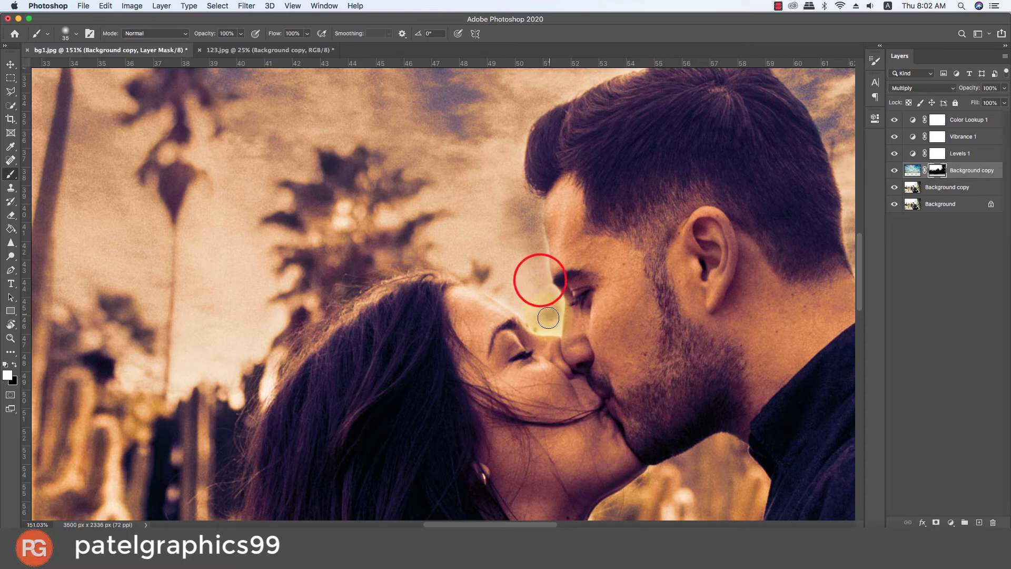
pyautogui.moveTo(552, 321); pyautogui.dragTo(549, 321)
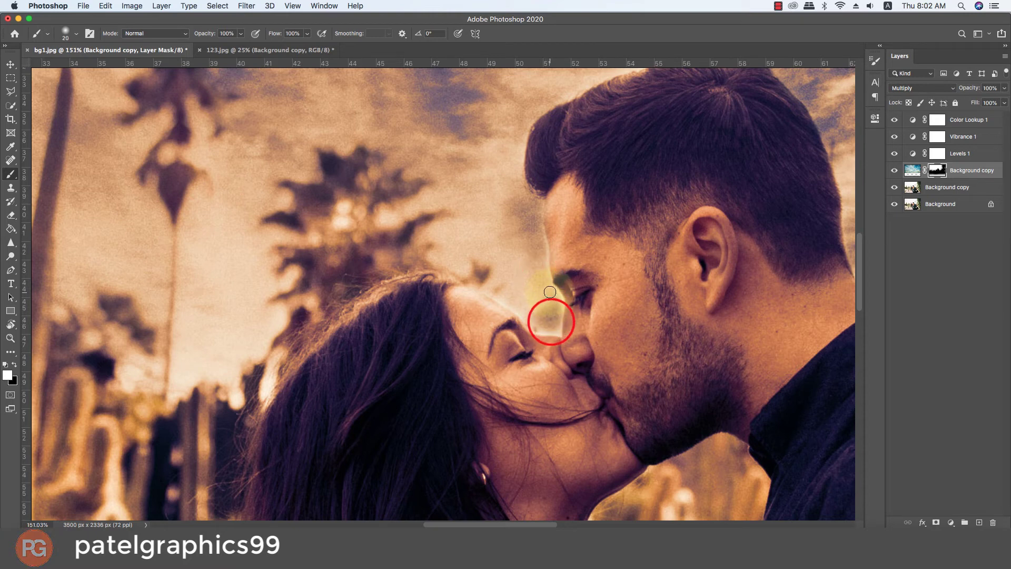
pyautogui.press('[')
pyautogui.press('[')
pyautogui.moveTo(547, 285)
pyautogui.mouseDown()
pyautogui.moveTo(553, 292)
pyautogui.moveTo(544, 282)
pyautogui.mouseUp()
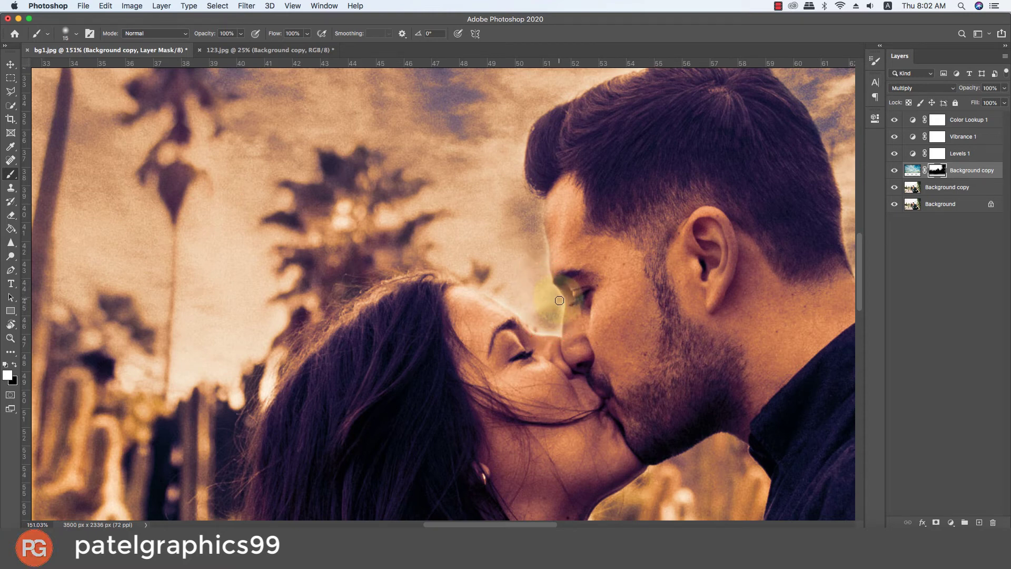
pyautogui.moveTo(556, 318)
pyautogui.mouseDown()
pyautogui.moveTo(557, 333)
pyautogui.moveTo(543, 330)
pyautogui.mouseUp()
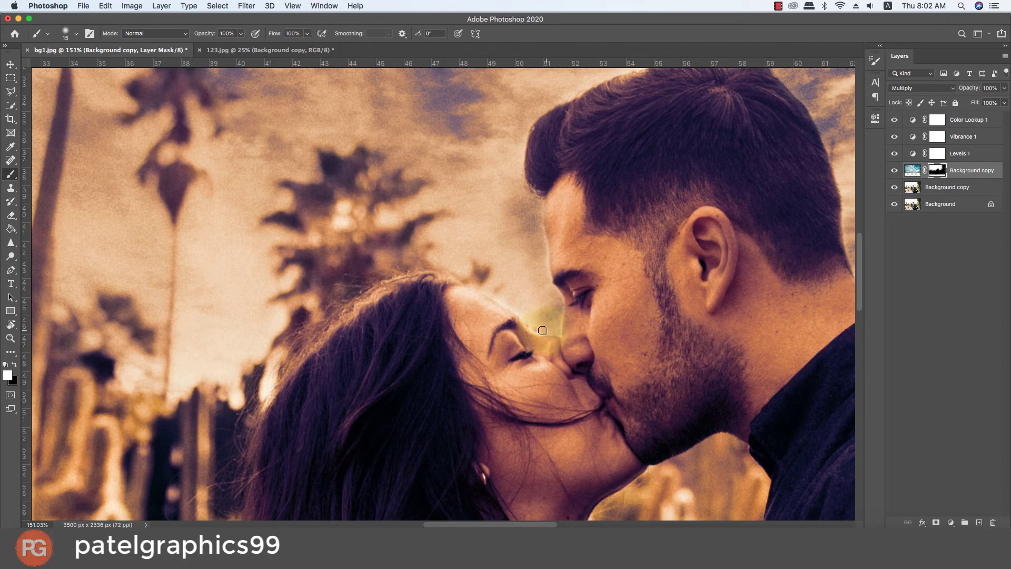
# Touch up the mask near the woman's brow and the sky between the heads with 25–50 px brushes
pyautogui.press(']')
pyautogui.click(526, 312)
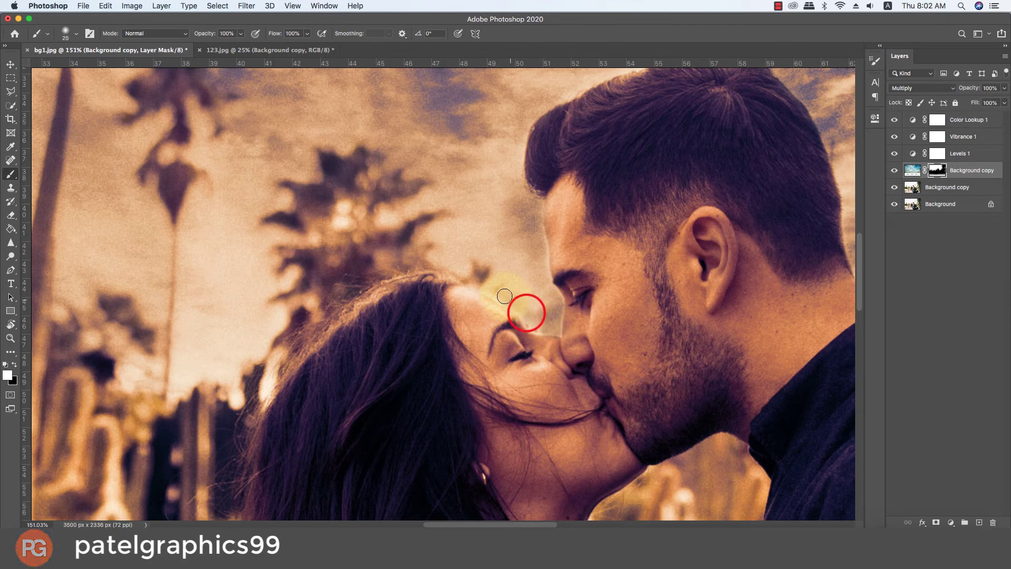
pyautogui.press(']')
pyautogui.click(484, 264)
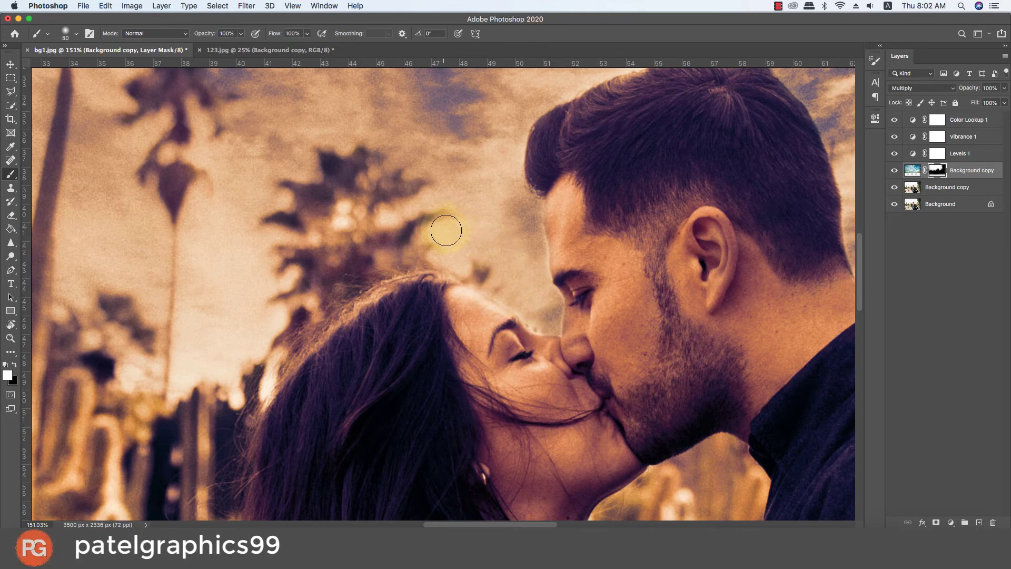
pyautogui.press(']')
pyautogui.click(528, 240)
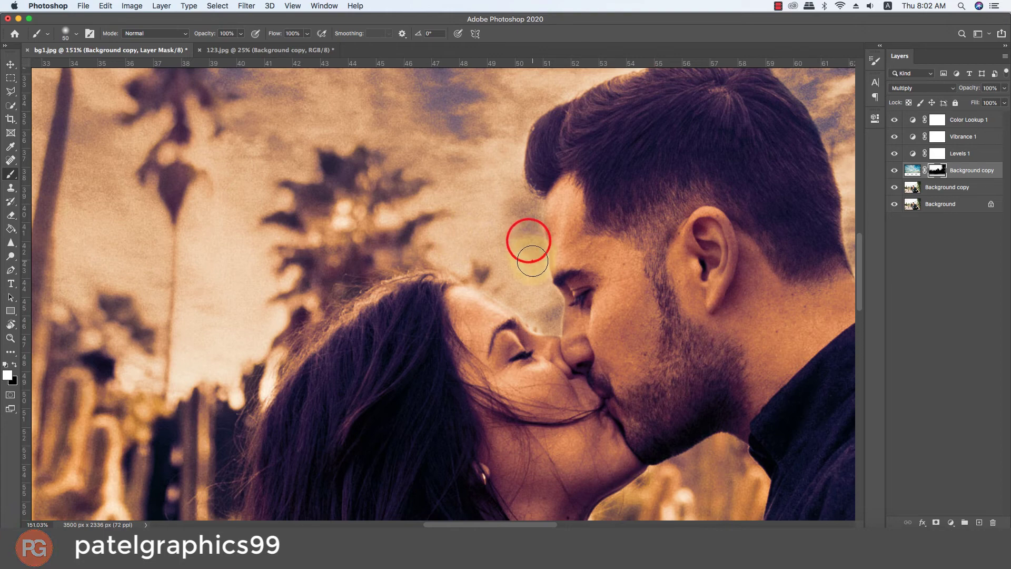
pyautogui.click(533, 261)
pyautogui.scroll(-5, 527, 266)
pyautogui.scroll(-3, 522, 269)
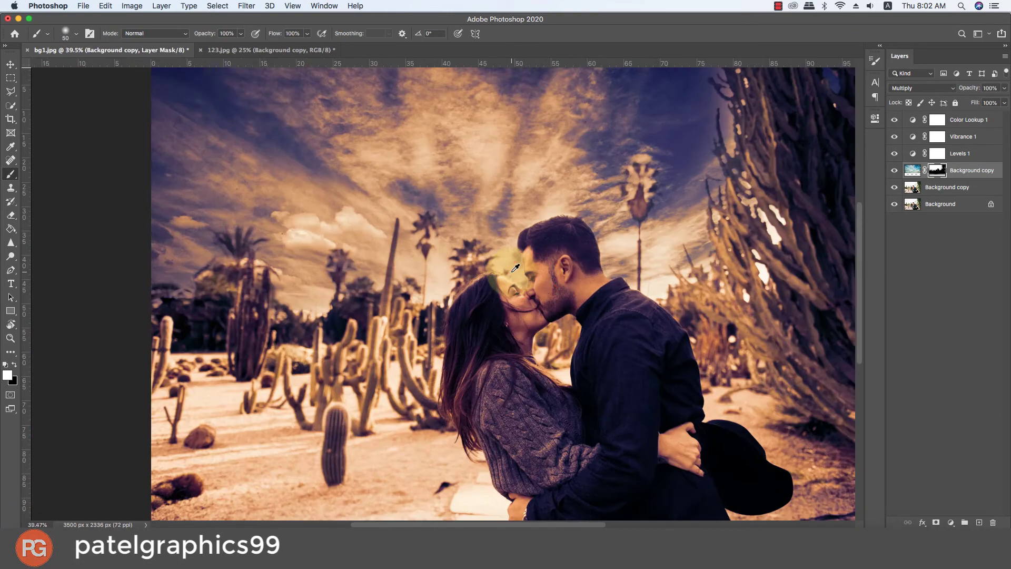
pyautogui.scroll(-2, 521, 270)
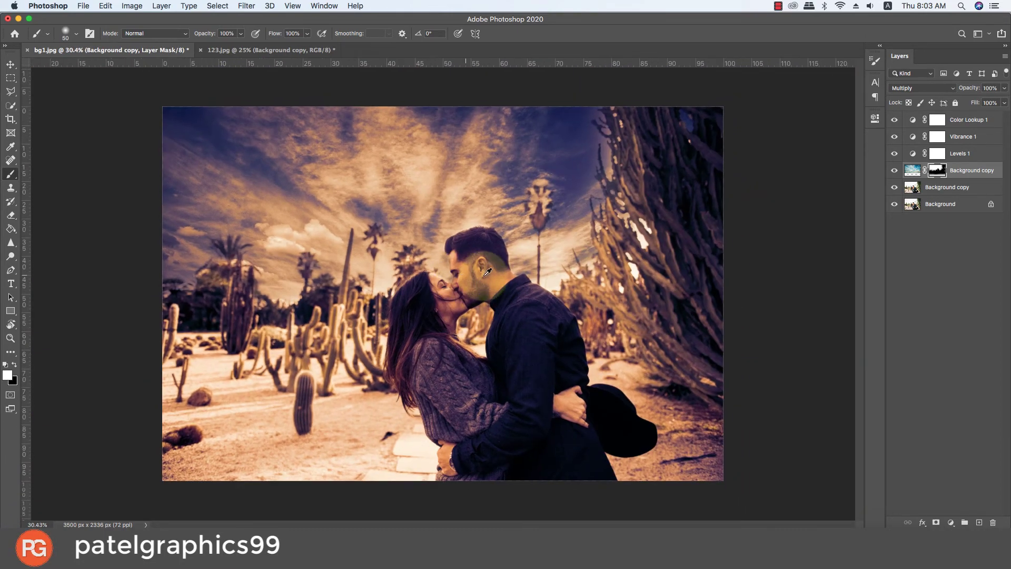
pyautogui.scroll(5, 406, 282)
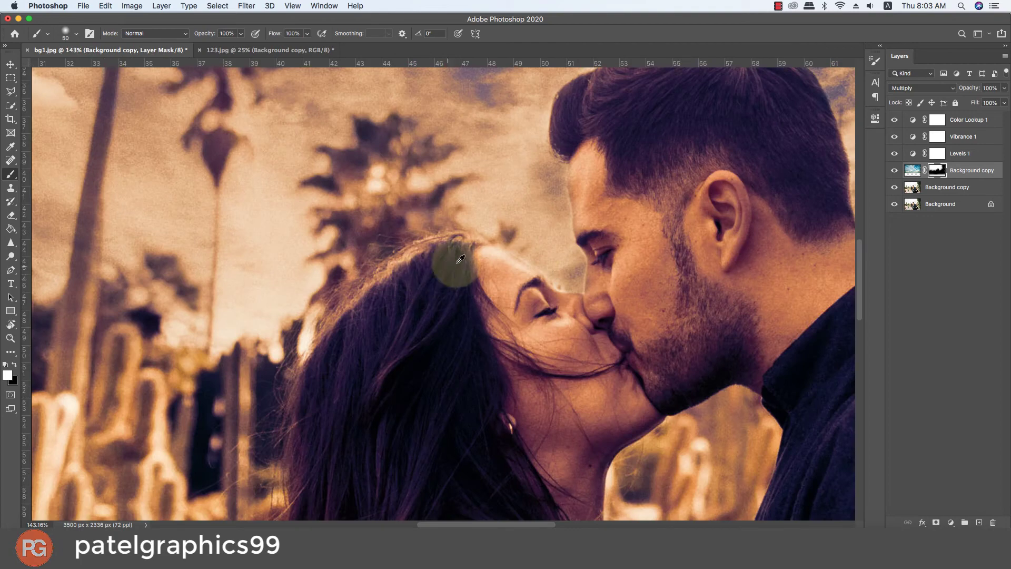
pyautogui.moveTo(559, 269); pyautogui.dragTo(514, 234)
pyautogui.click(565, 275)
# Bring up the list of new fill and adjustment layers
pyautogui.scroll(-3, 565, 274)
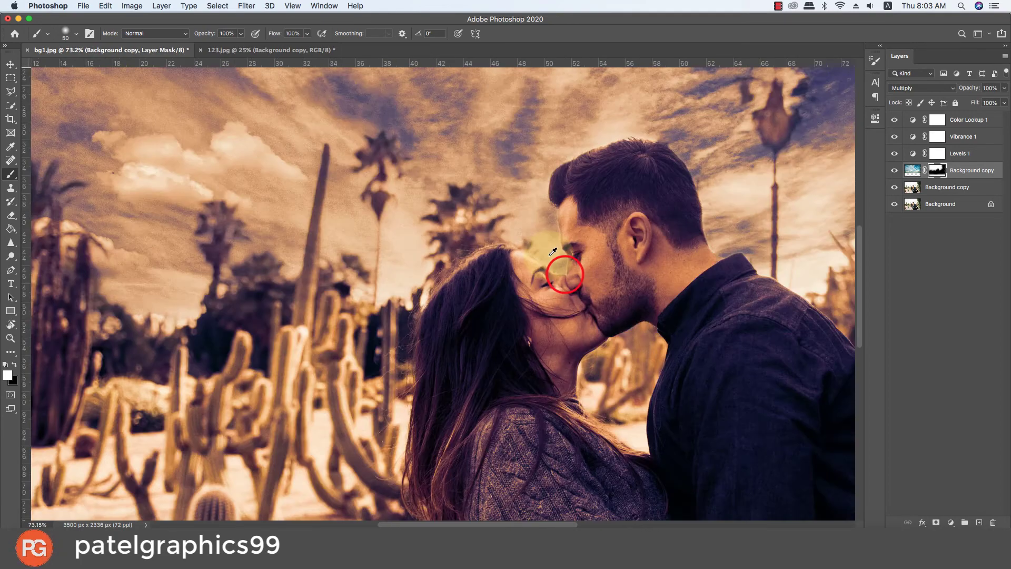
pyautogui.scroll(-3, 565, 275)
pyautogui.scroll(-2, 564, 263)
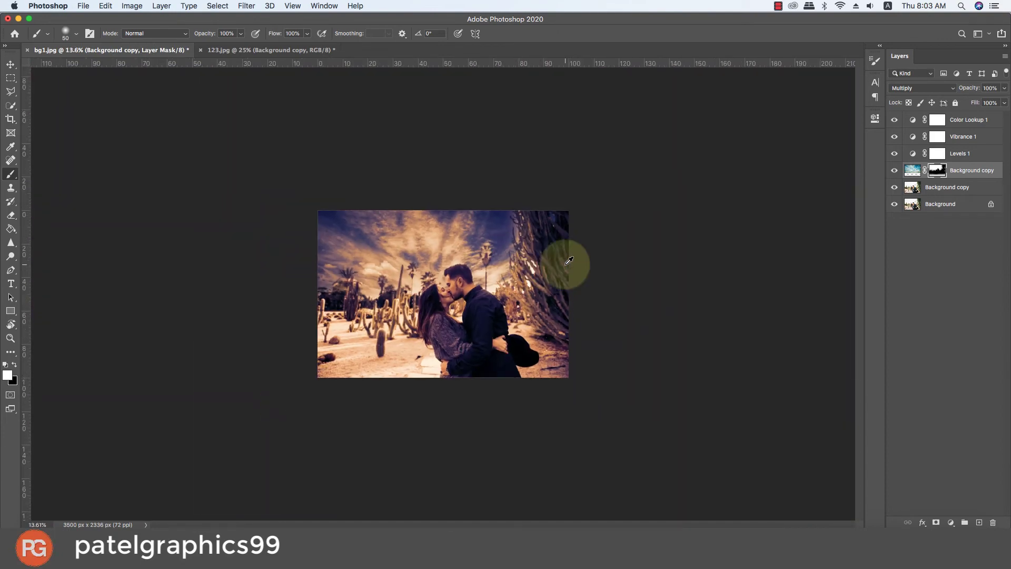
pyautogui.scroll(1, 565, 263)
pyautogui.scroll(3, 477, 301)
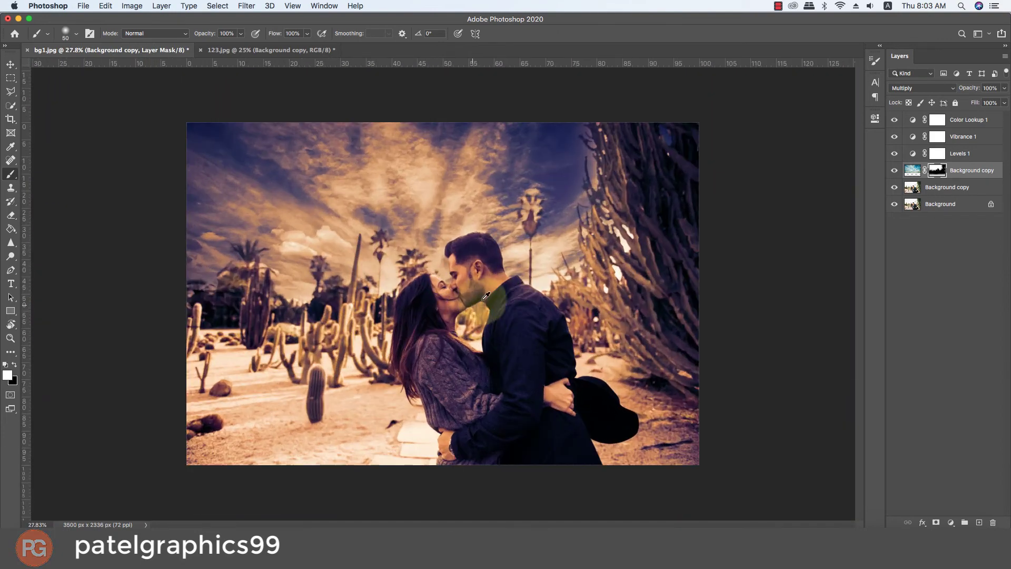
pyautogui.click(950, 523)
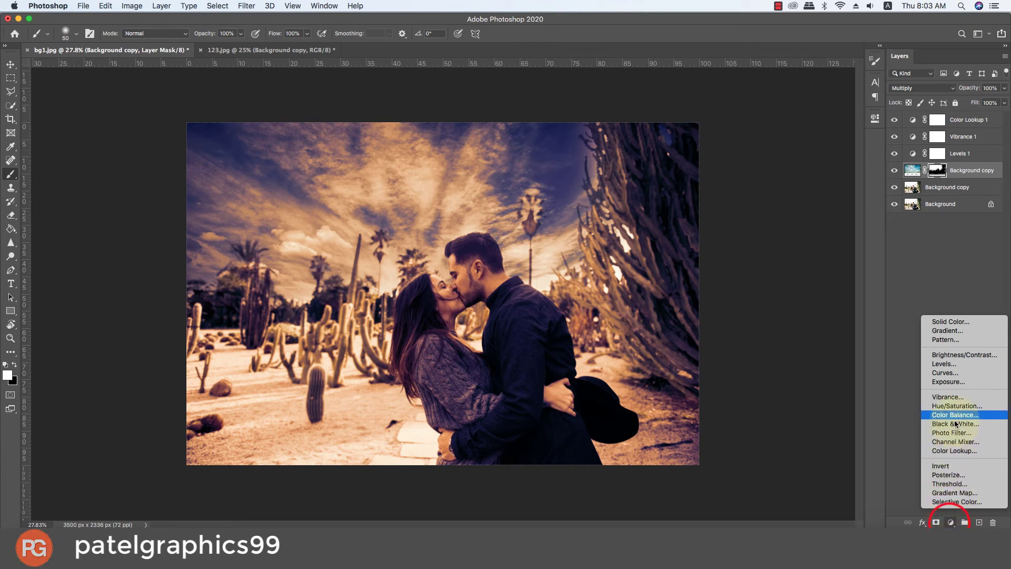
# Add a Gradient Fill 1 layer using the warm orange preset from the Neutrals gradients
pyautogui.click(942, 331)
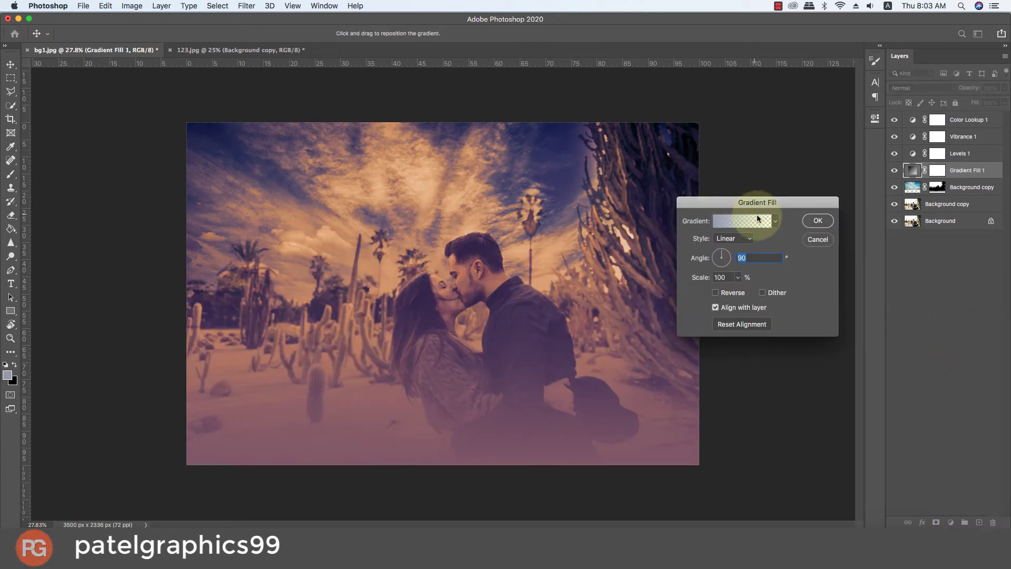
pyautogui.click(774, 221)
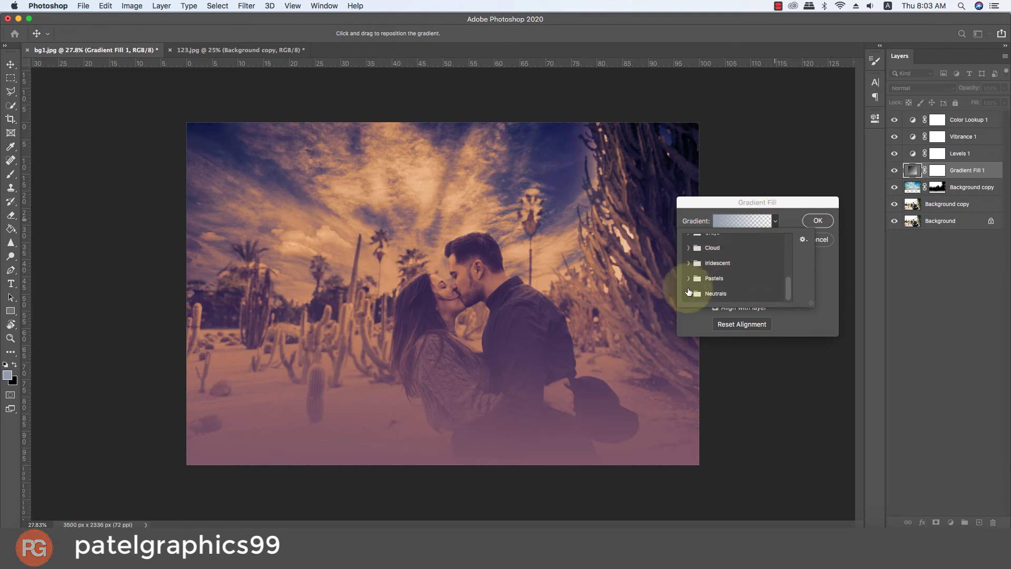
pyautogui.click(688, 293)
pyautogui.click(739, 289)
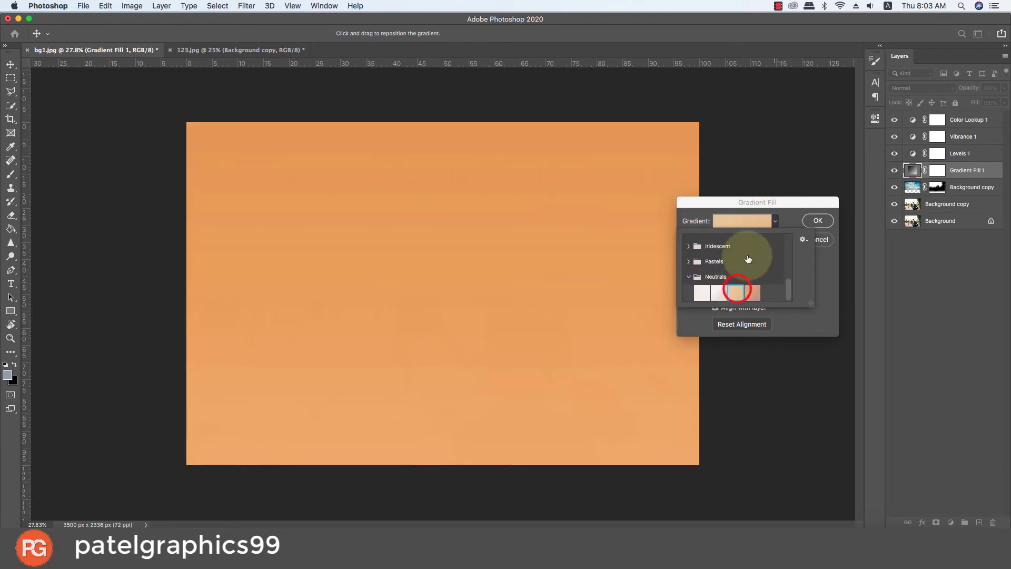
pyautogui.click(816, 220)
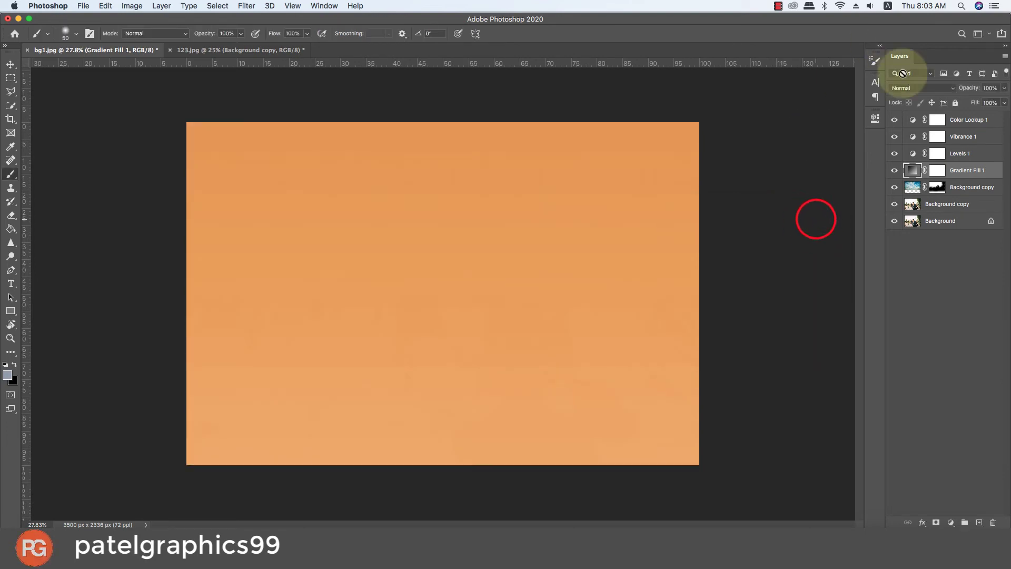
pyautogui.click(902, 88)
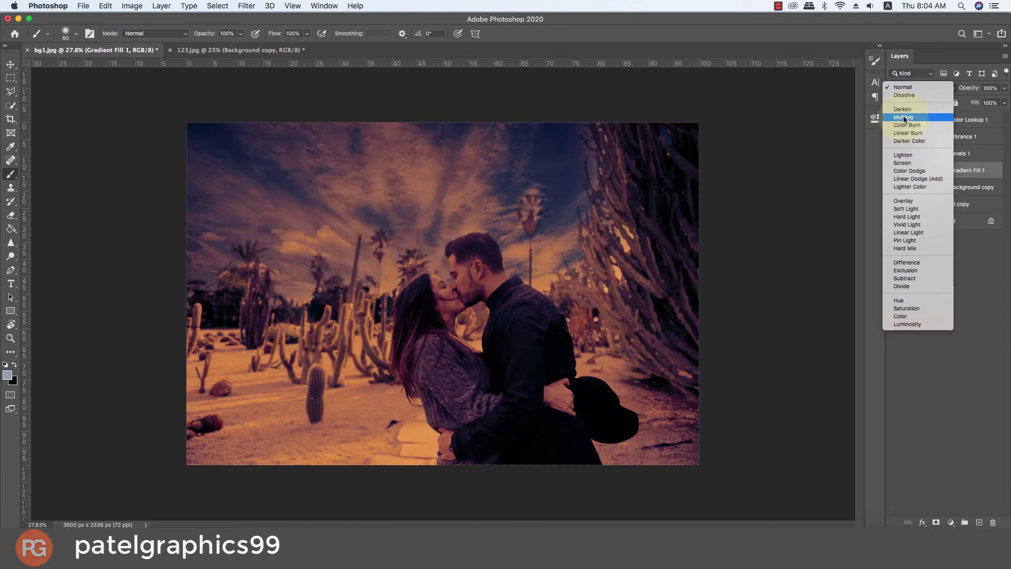
# Set Gradient Fill 1 to Multiply, move it above Color Lookup 1, and compare it on and off
pyautogui.click(904, 117)
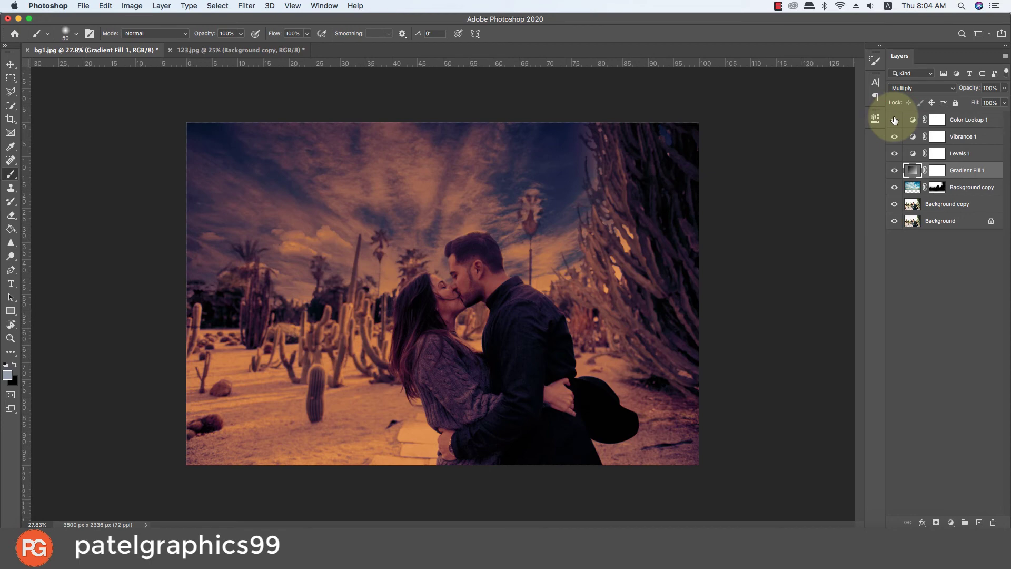
pyautogui.moveTo(967, 169); pyautogui.dragTo(957, 119)
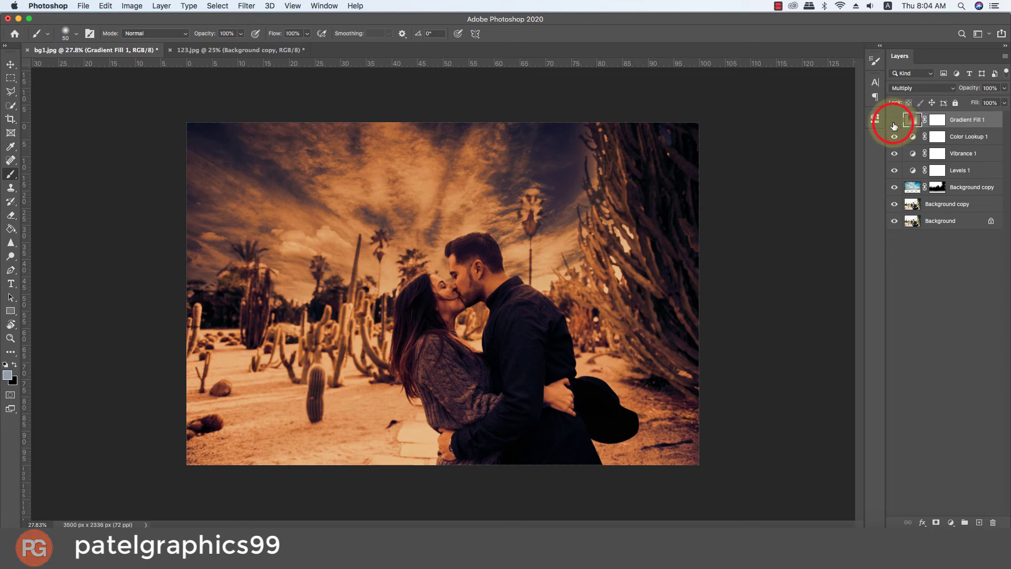
pyautogui.click(893, 126)
pyautogui.click(894, 125)
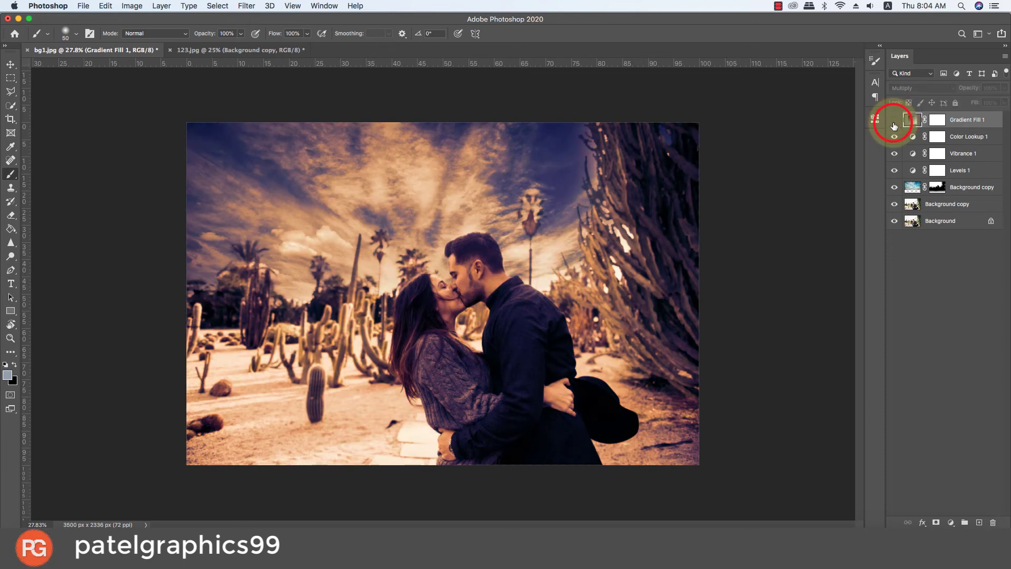
pyautogui.click(894, 125)
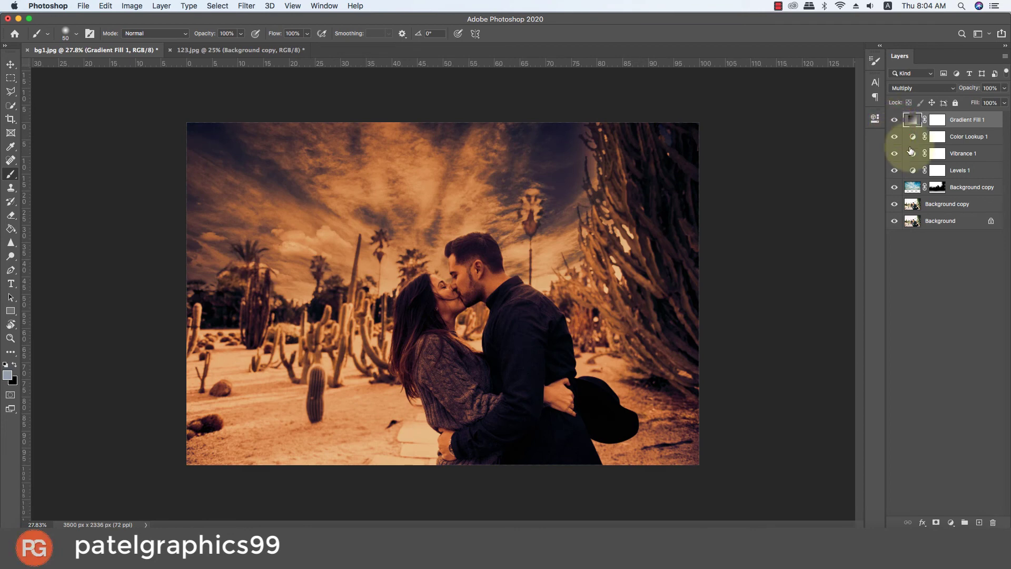
pyautogui.click(1004, 88)
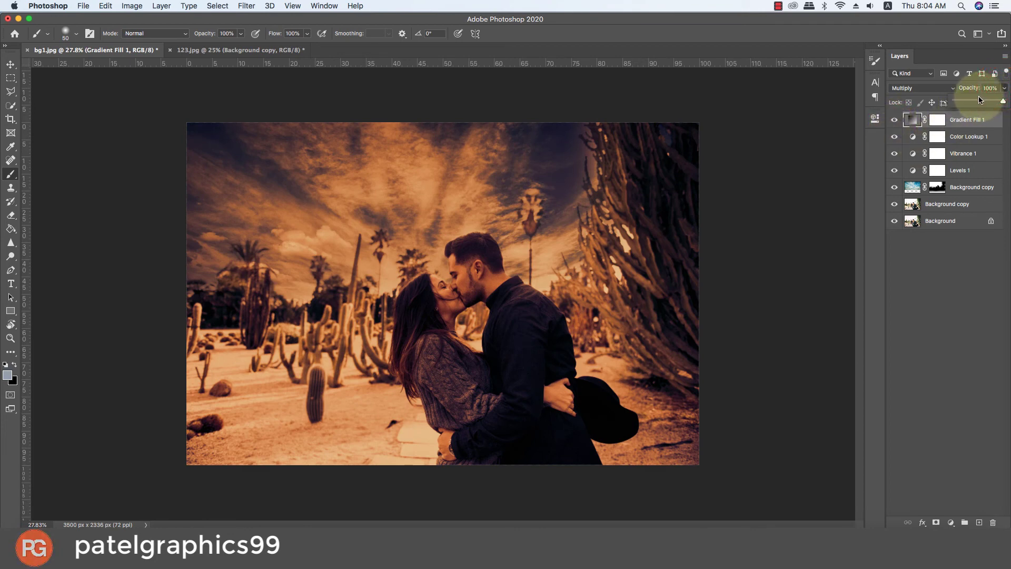
pyautogui.click(916, 204)
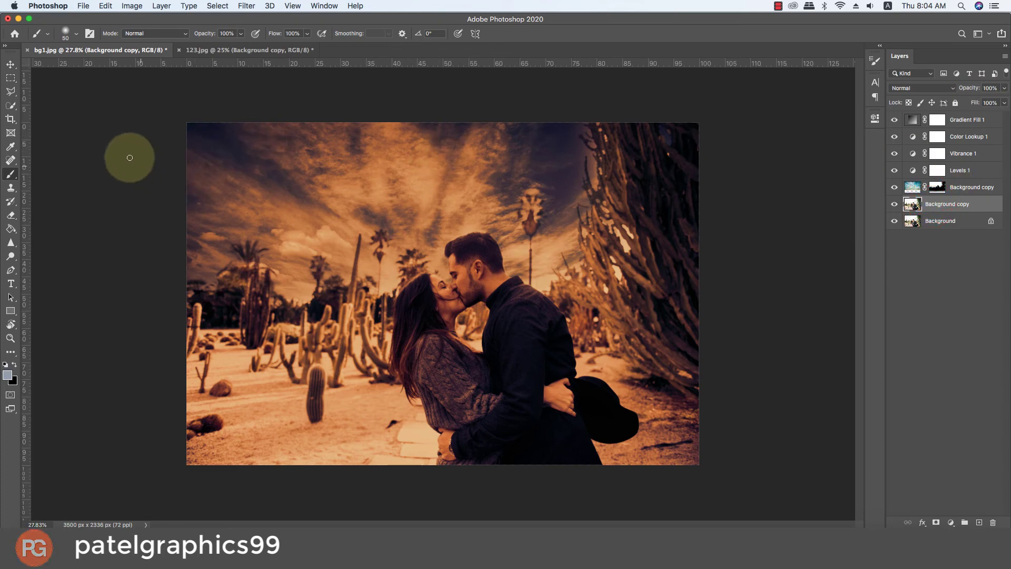
# Launch Filter > Camera Raw Filter on the Background copy layer
pyautogui.click(132, 6)
pyautogui.moveTo(160, 39)
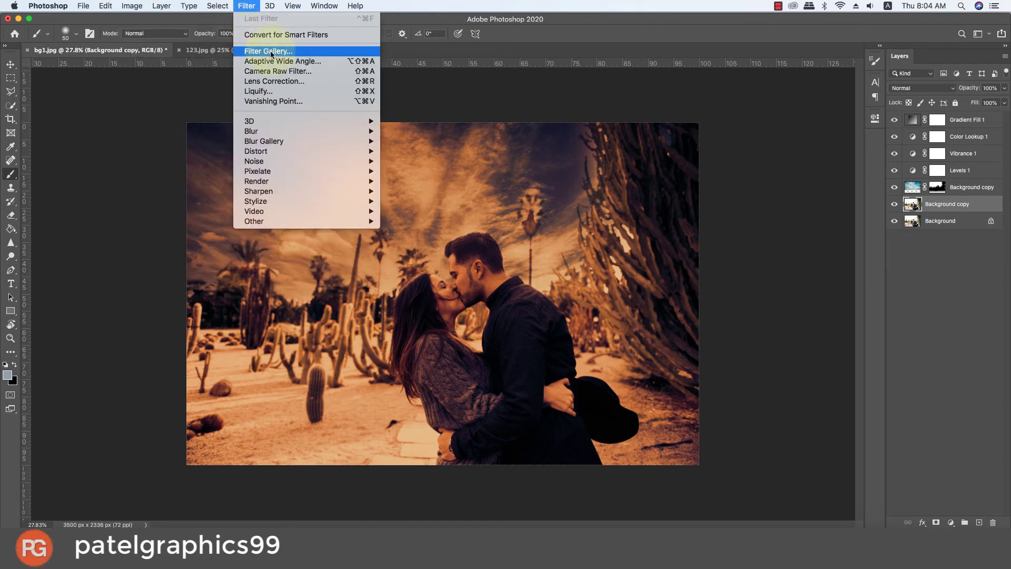
pyautogui.click(274, 72)
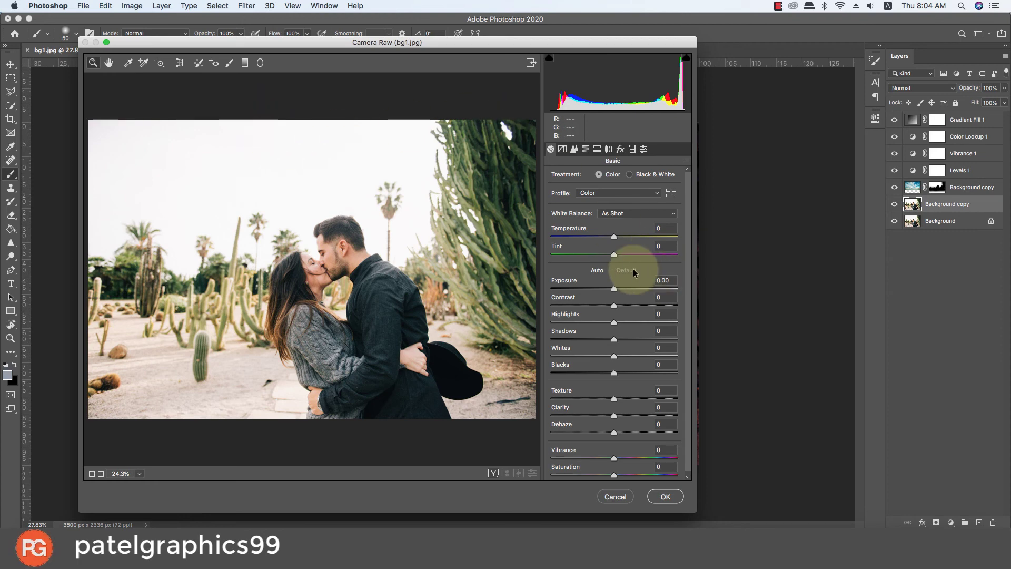
# Compare Auto against default tones, keep Auto, then set Exposure -0.60, Highlights -26, Vibrance +31
pyautogui.click(597, 270)
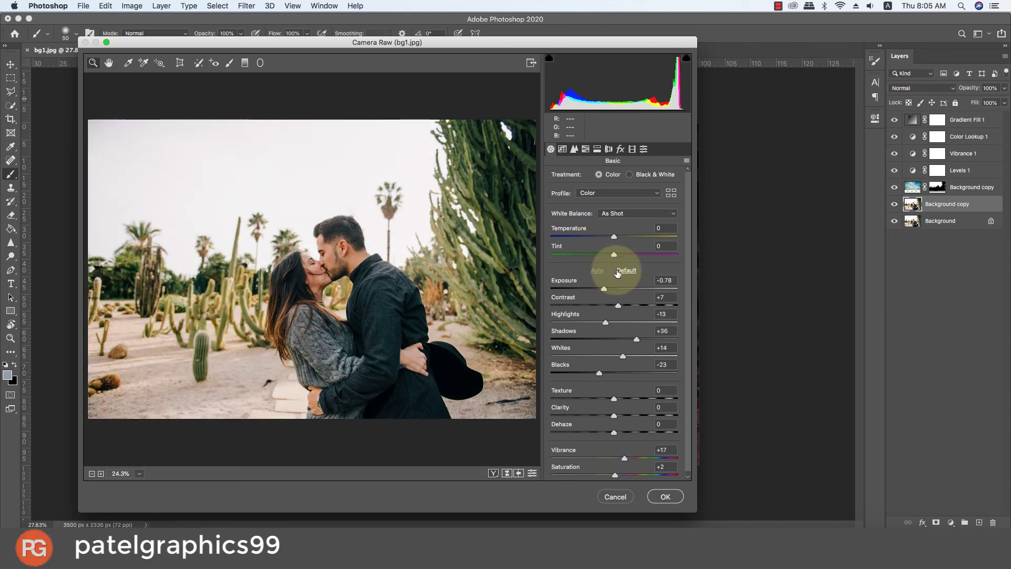
pyautogui.click(624, 270)
pyautogui.click(597, 270)
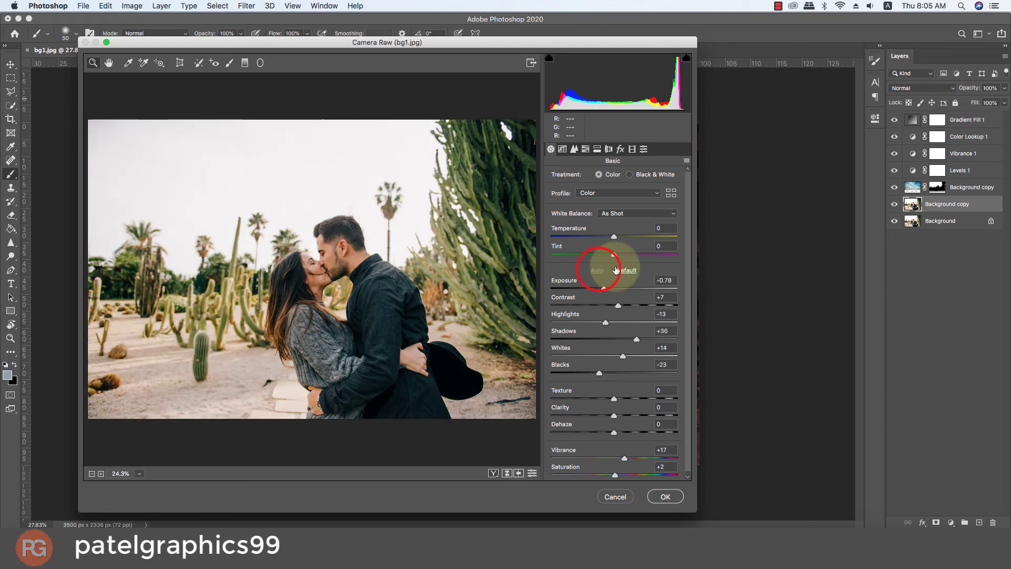
pyautogui.click(624, 270)
pyautogui.click(596, 270)
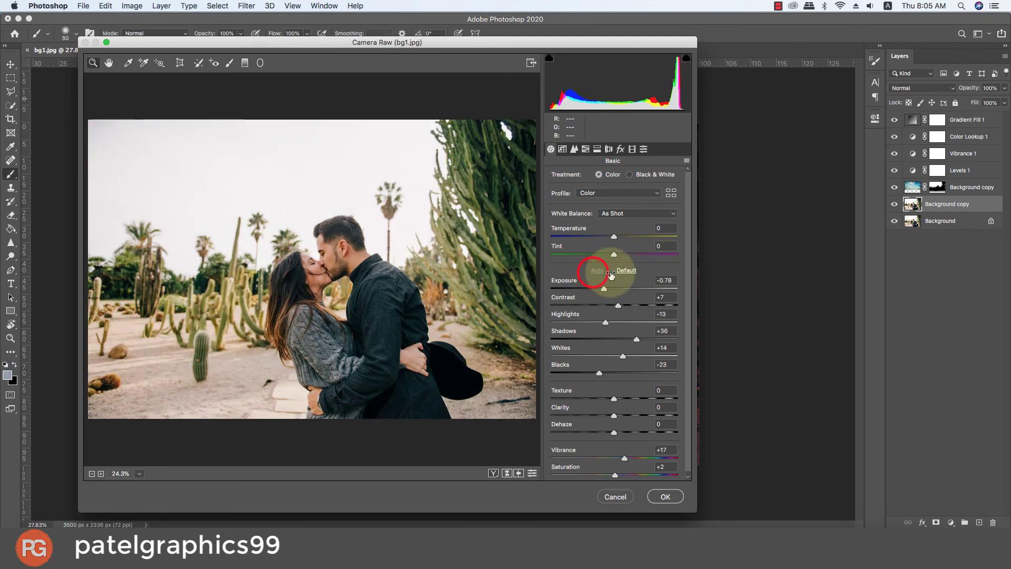
pyautogui.moveTo(607, 288); pyautogui.dragTo(612, 294)
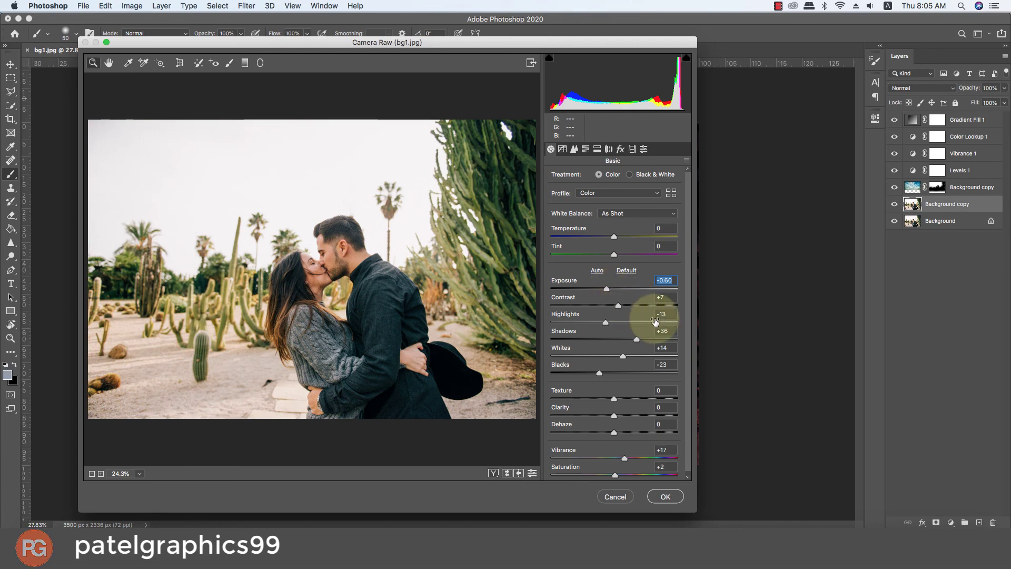
pyautogui.moveTo(605, 322); pyautogui.dragTo(596, 323)
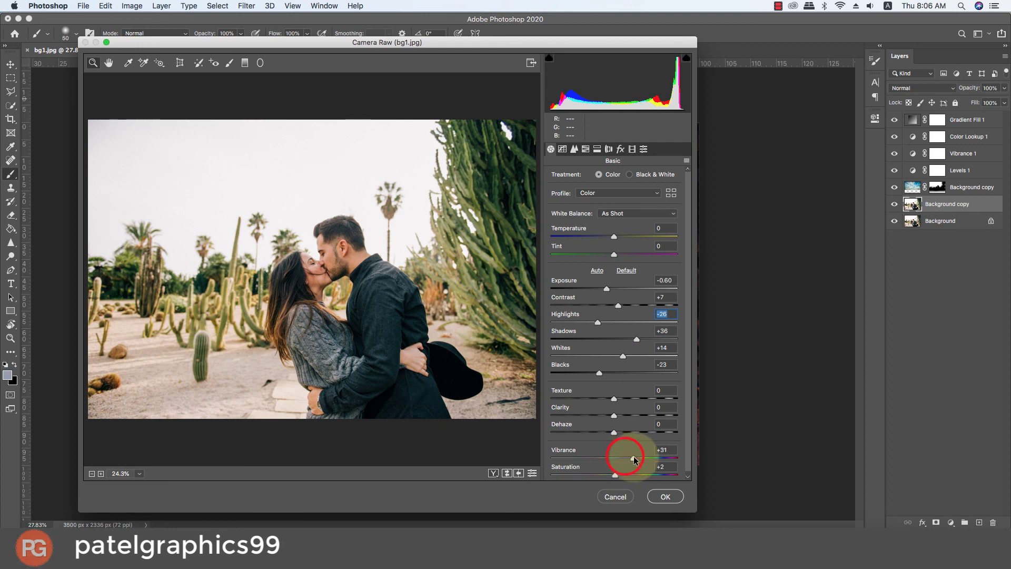
pyautogui.moveTo(625, 457); pyautogui.dragTo(633, 457)
# Set luminance noise reduction 9, Oranges luminance +17 and vignette amount -31, then commit Camera Raw
pyautogui.click(575, 149)
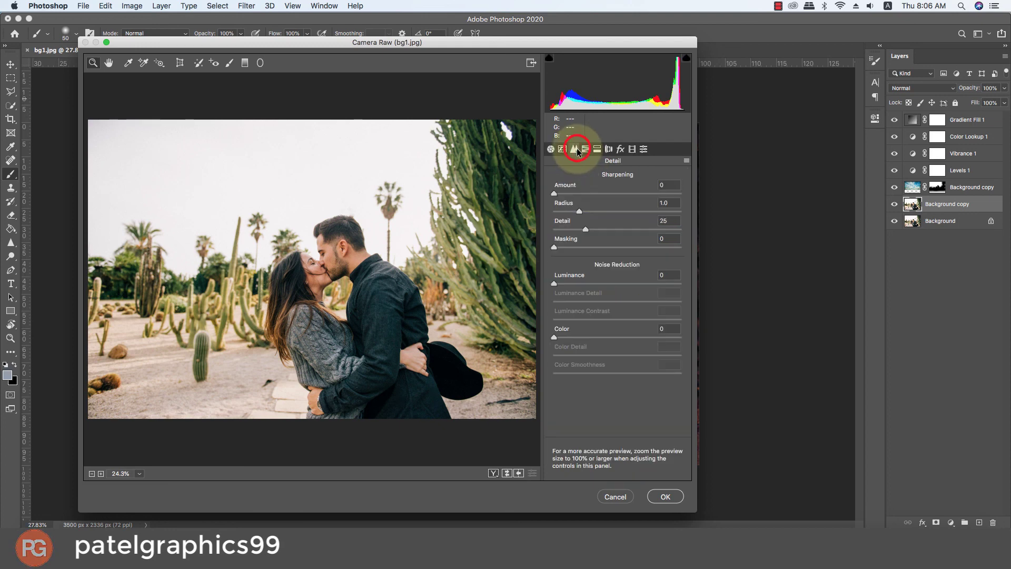
pyautogui.click(564, 283)
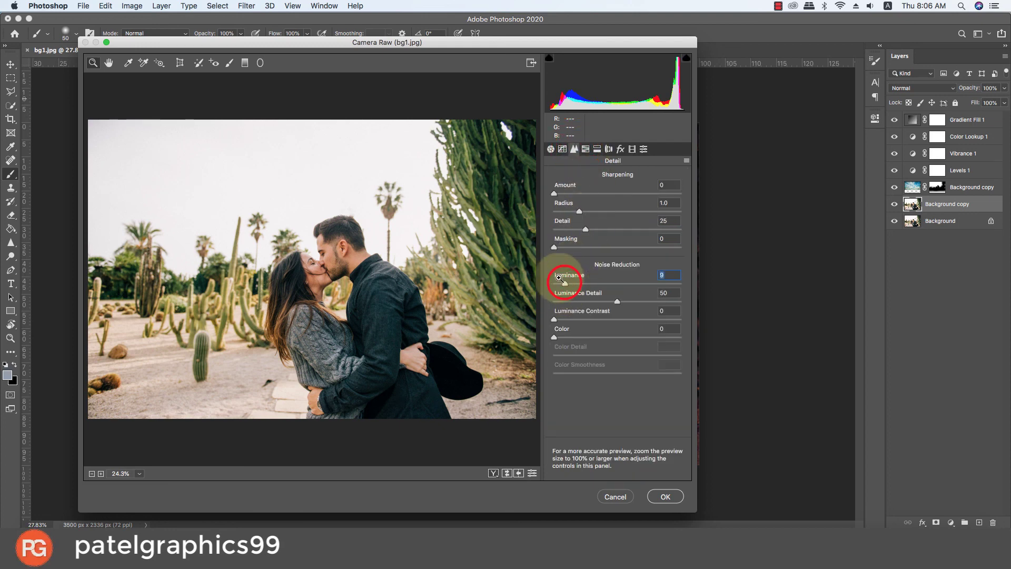
pyautogui.click(586, 149)
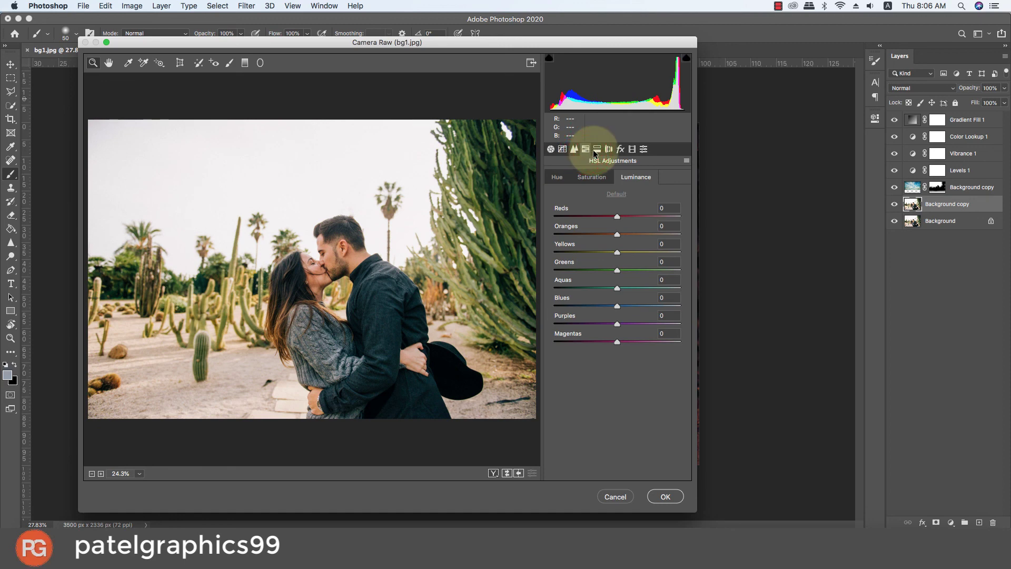
pyautogui.click(627, 234)
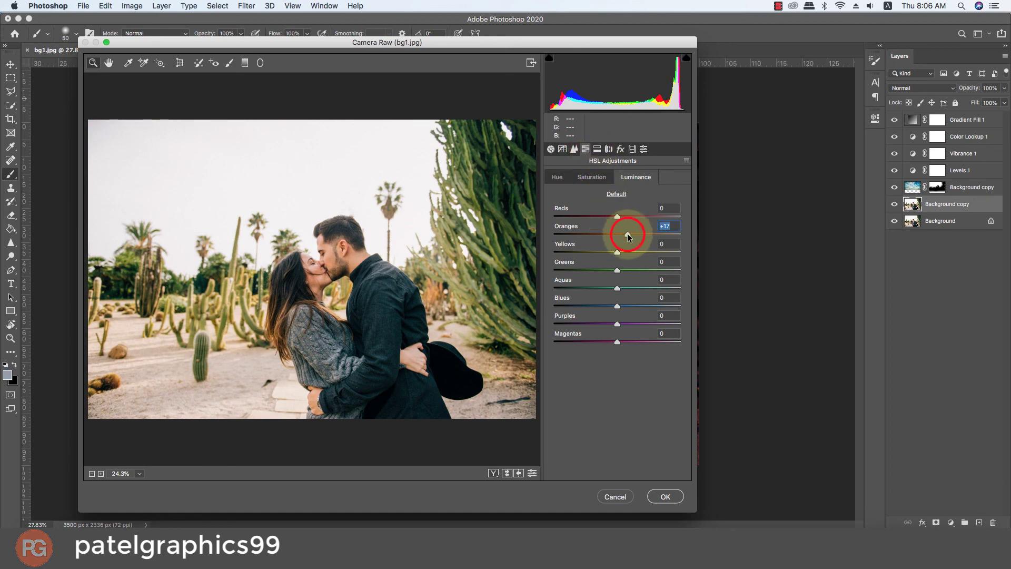
pyautogui.click(620, 149)
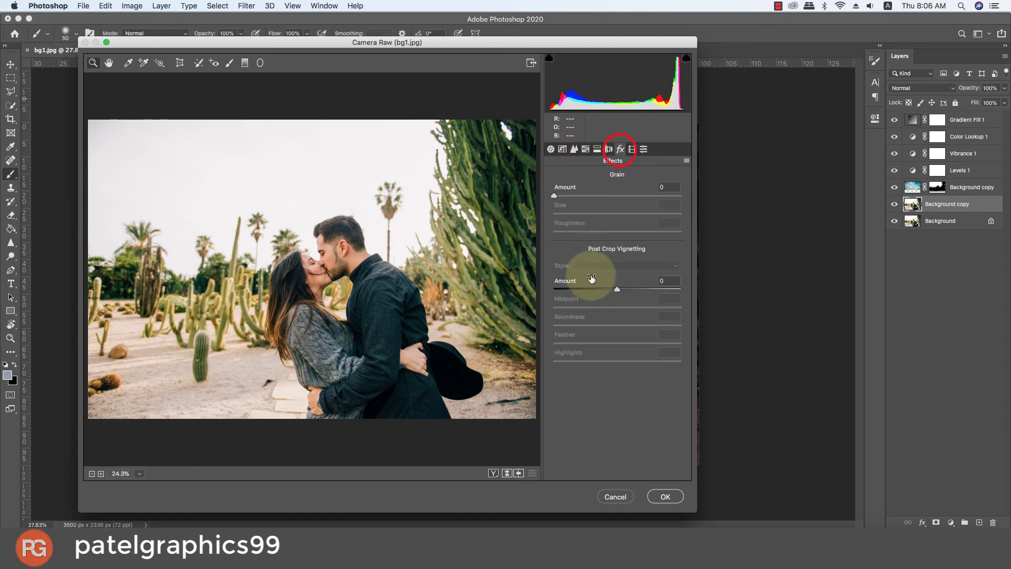
pyautogui.click(597, 288)
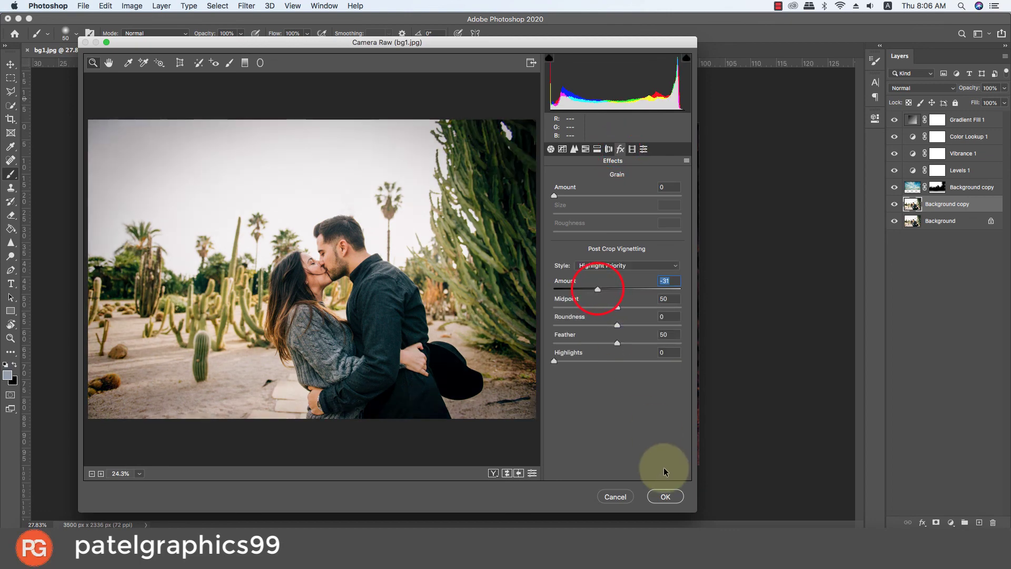
pyautogui.click(664, 496)
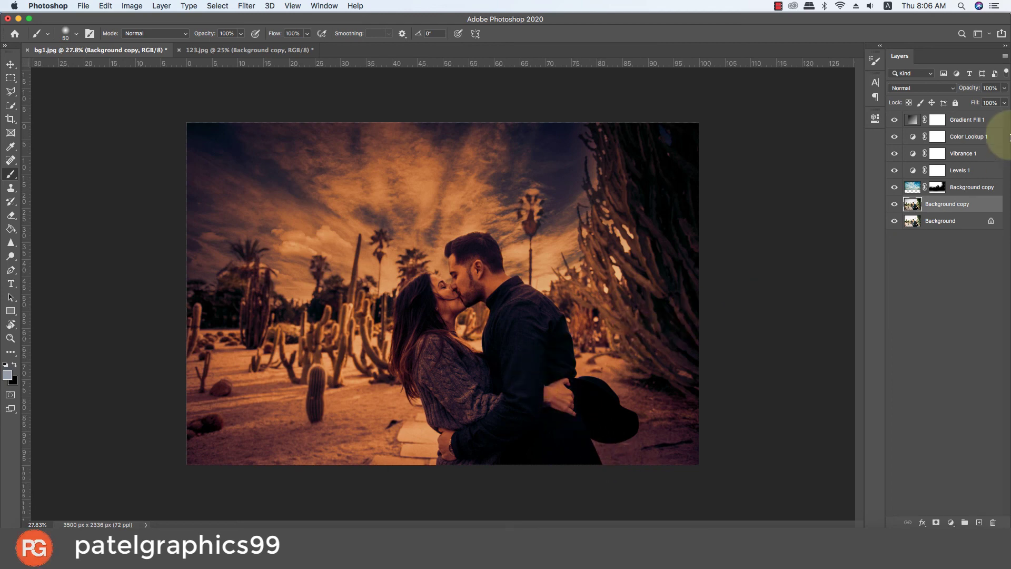
pyautogui.click(894, 205)
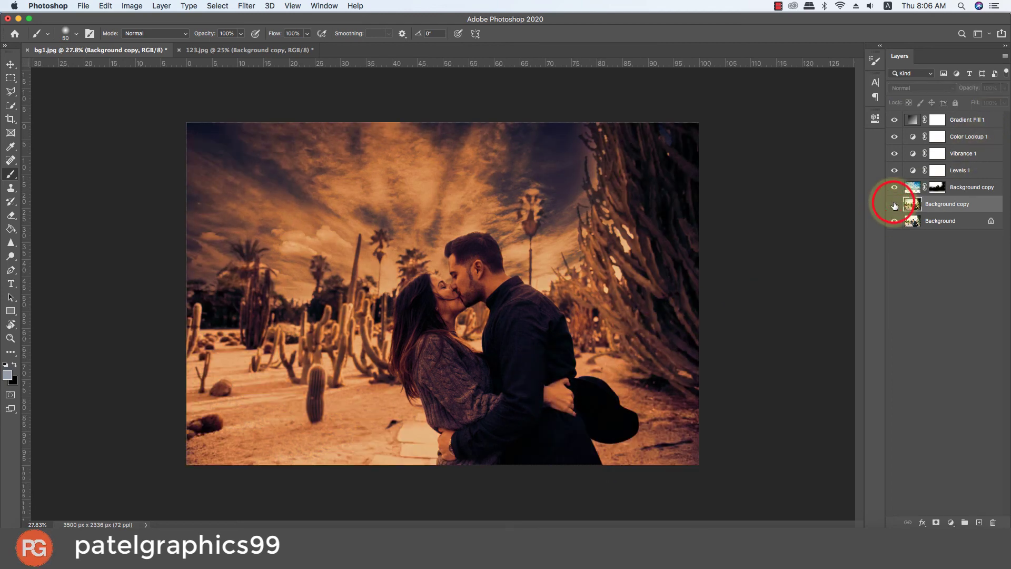
pyautogui.click(894, 205)
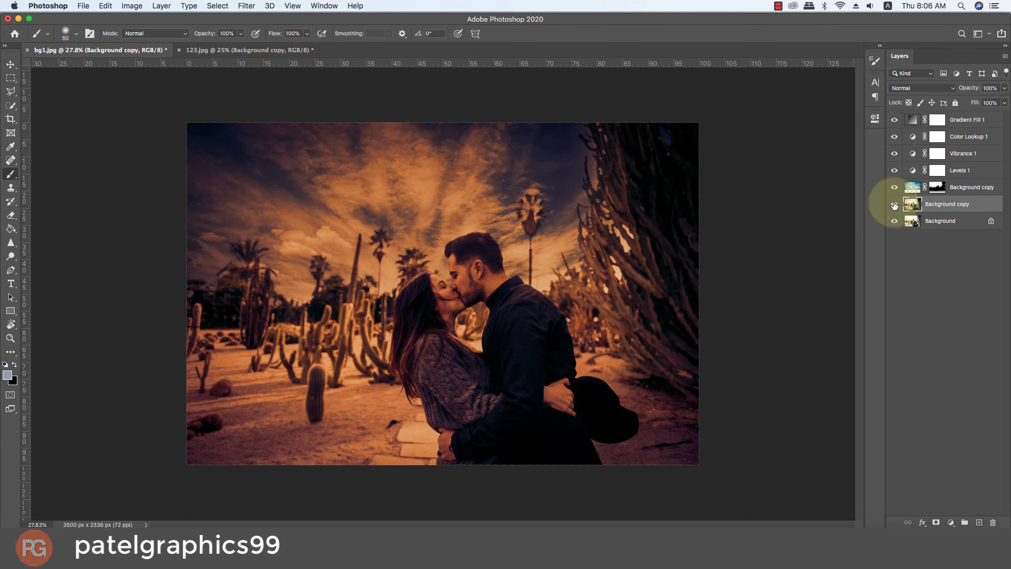
pyautogui.click(894, 204)
pyautogui.click(894, 205)
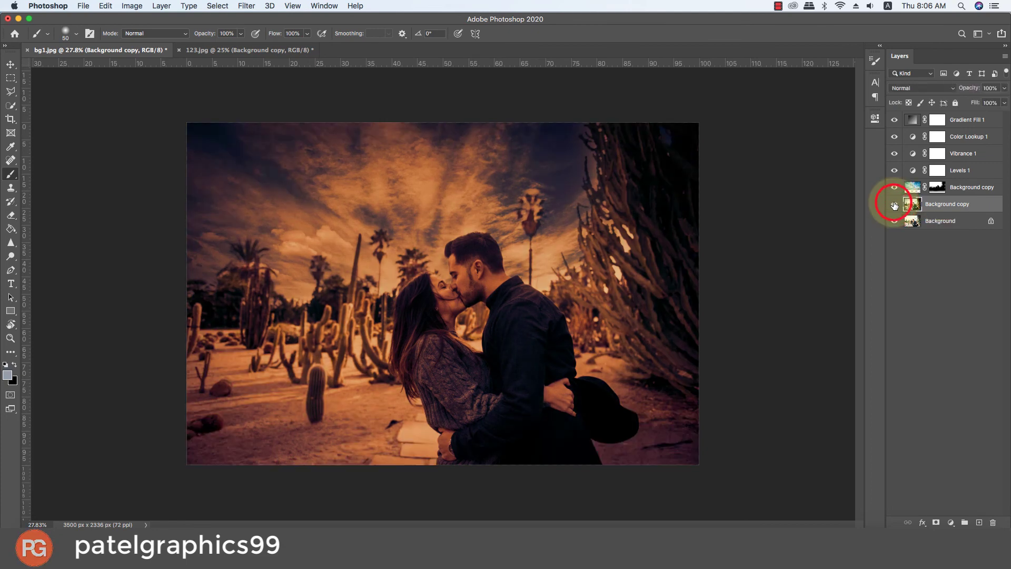
pyautogui.click(894, 204)
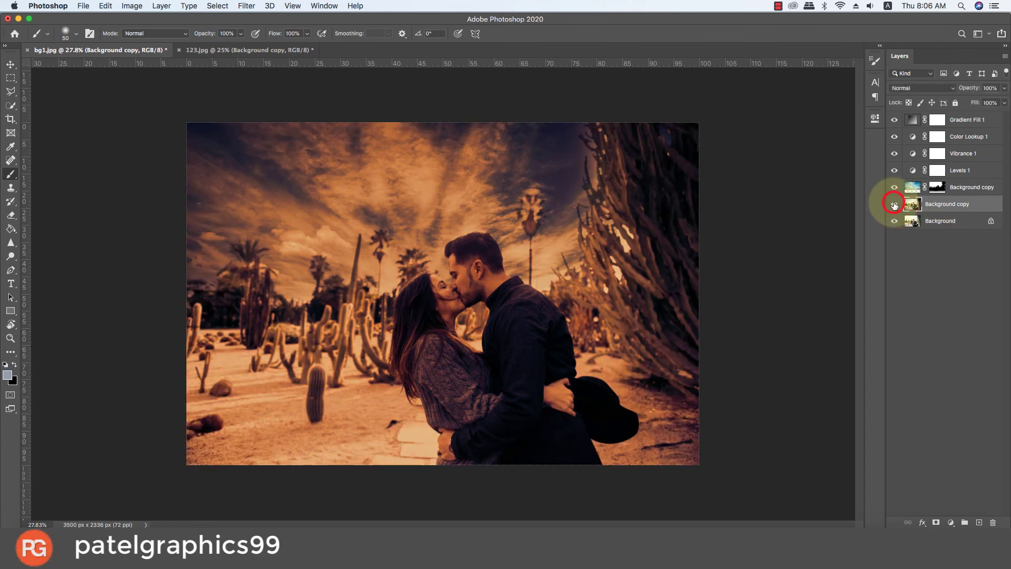
pyautogui.click(894, 205)
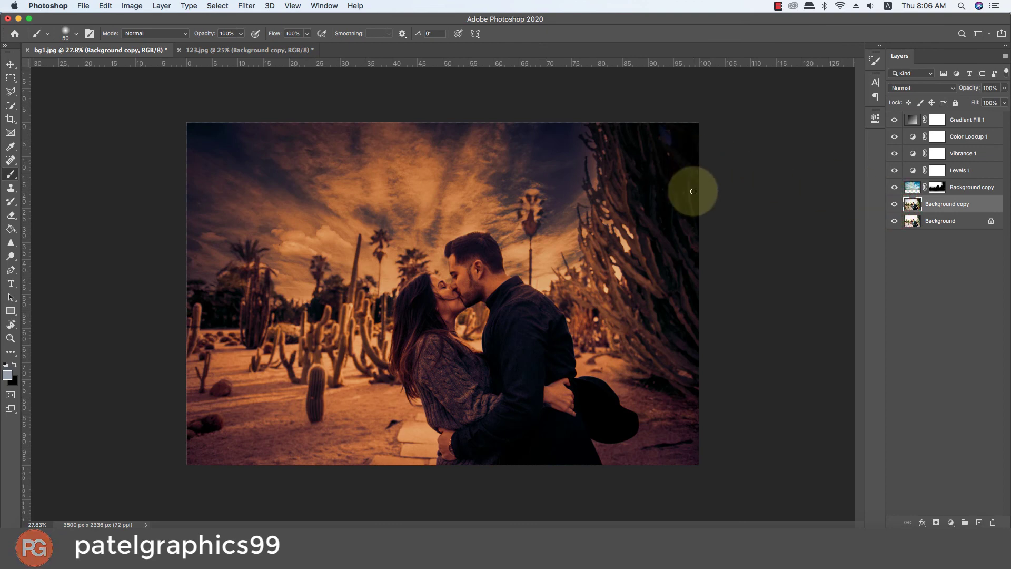
pyautogui.scroll(-5, 692, 191)
pyautogui.scroll(-2, 693, 192)
pyautogui.scroll(5, 693, 191)
pyautogui.scroll(3, 695, 190)
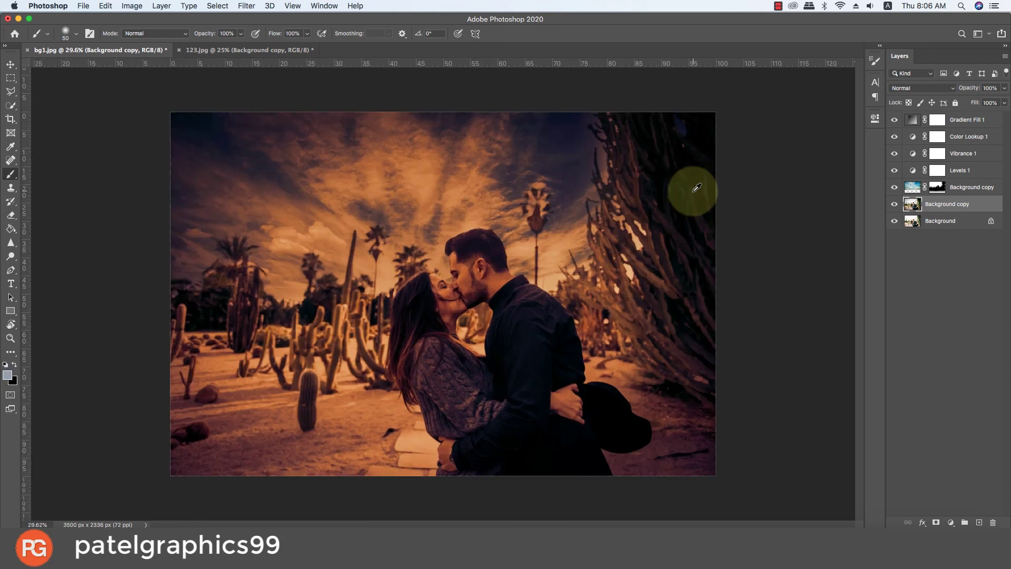
pyautogui.scroll(2, 696, 188)
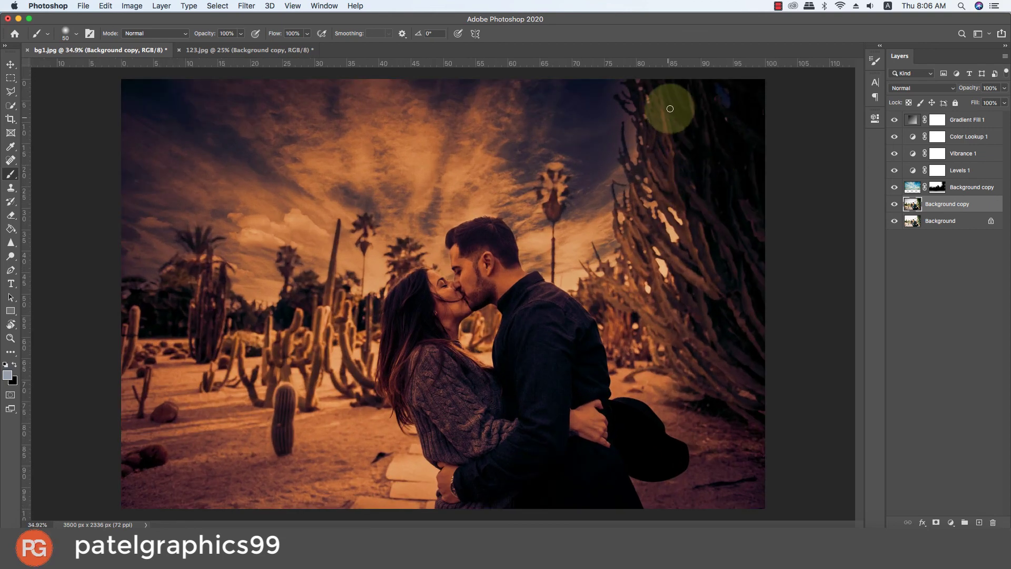
pyautogui.scroll(-1, 626, 135)
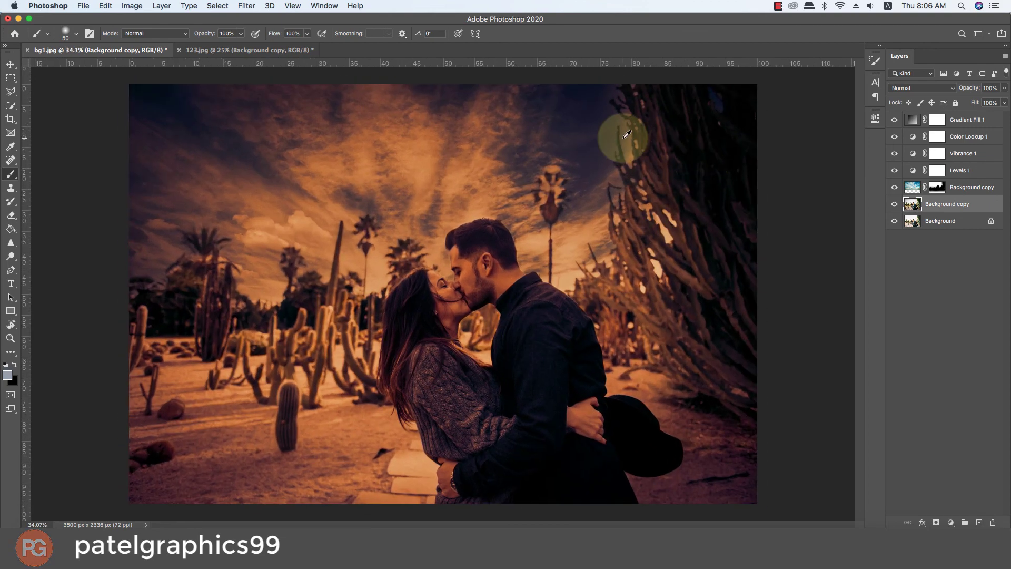
pyautogui.scroll(-1, 626, 135)
pyautogui.scroll(-3, 626, 135)
pyautogui.scroll(2, 627, 135)
pyautogui.scroll(2, 624, 136)
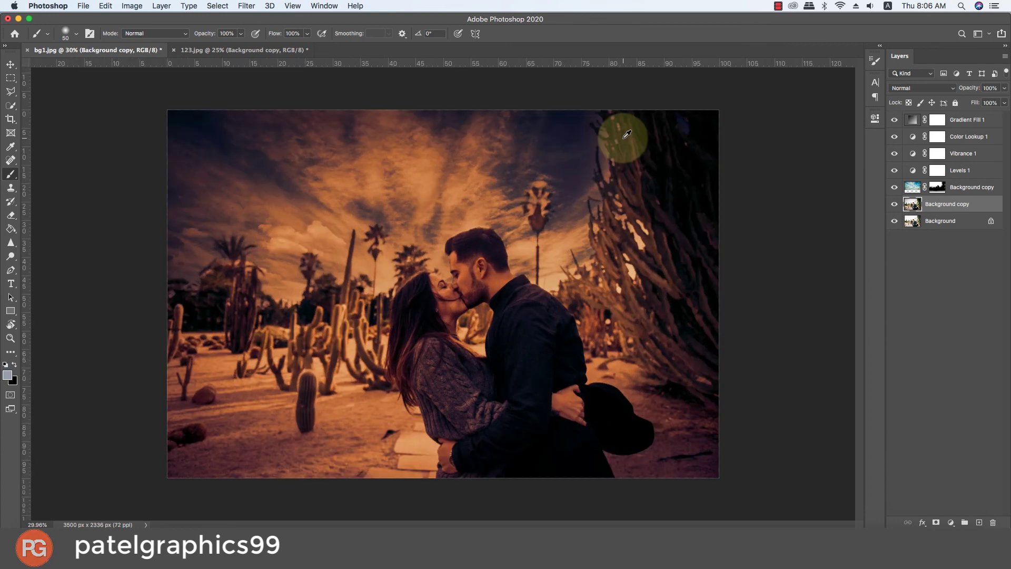
# Group layers Background copy through Gradient Fill 1 into Group 1, then toggle its visibility to compare before and after
pyautogui.keyDown('shift'); pyautogui.click(970, 121); pyautogui.keyUp('shift')
pyautogui.press('super+g')
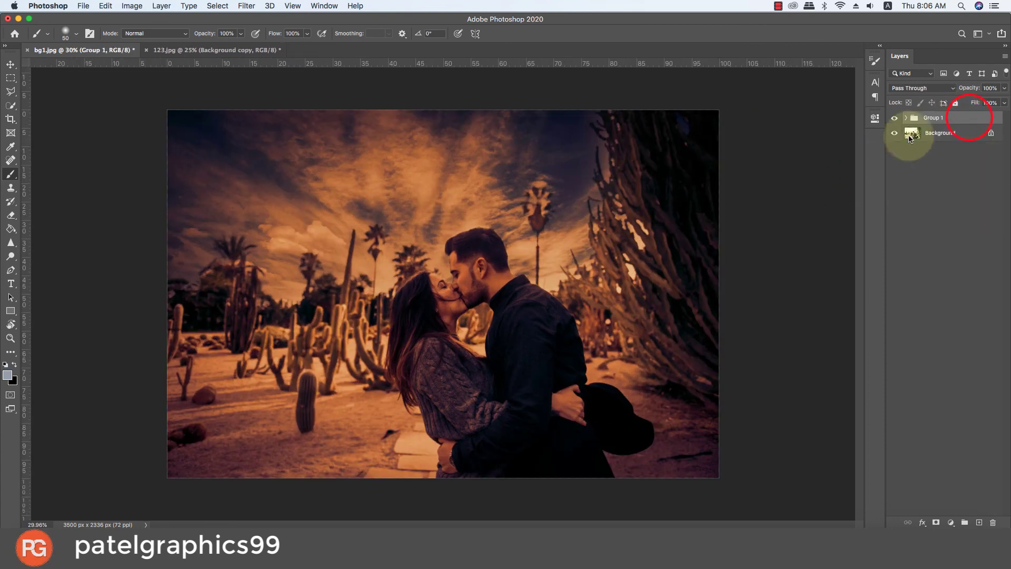
pyautogui.click(894, 121)
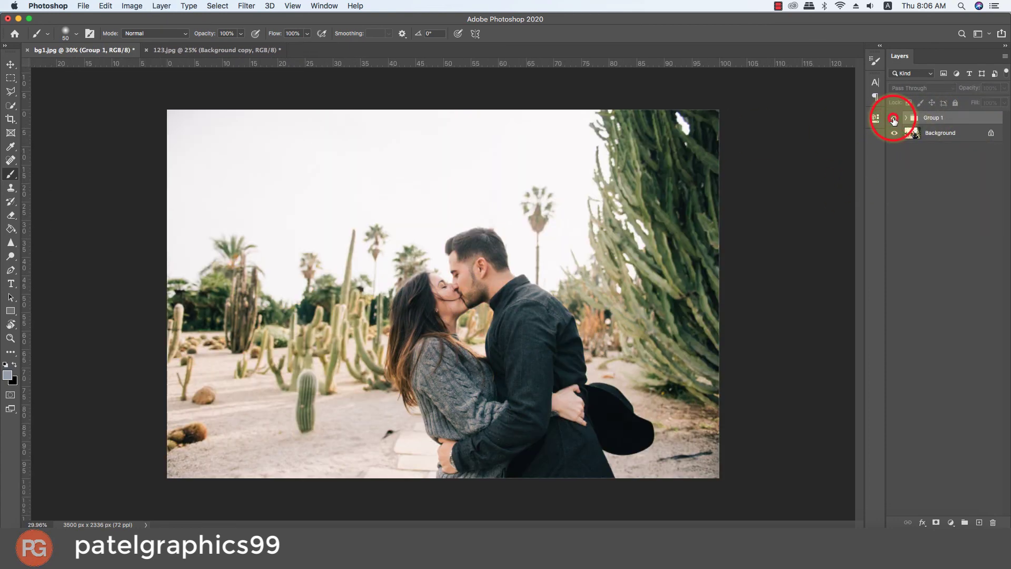
pyautogui.click(893, 119)
pyautogui.click(893, 119)
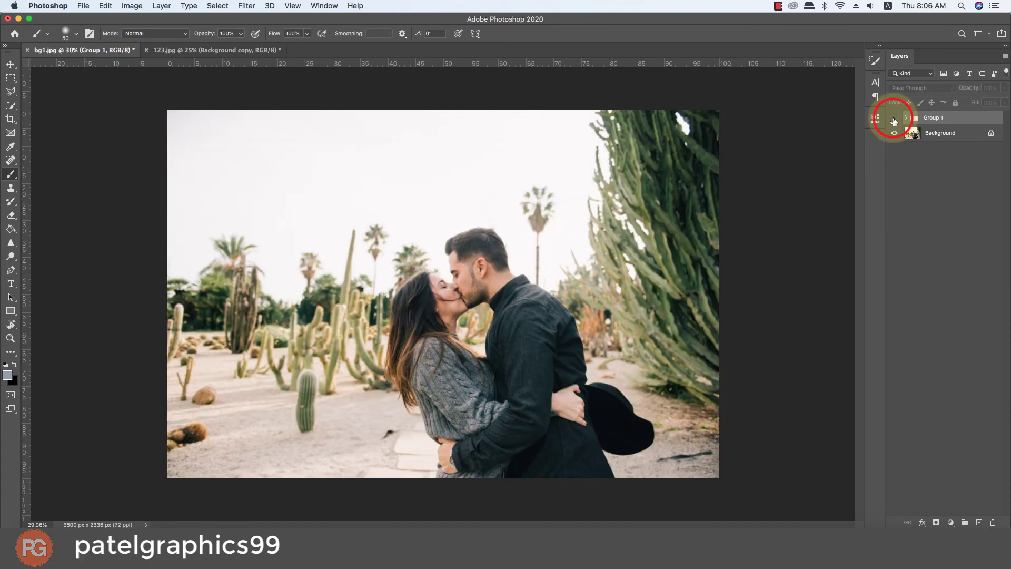
pyautogui.click(893, 119)
pyautogui.scroll(5, 443, 261)
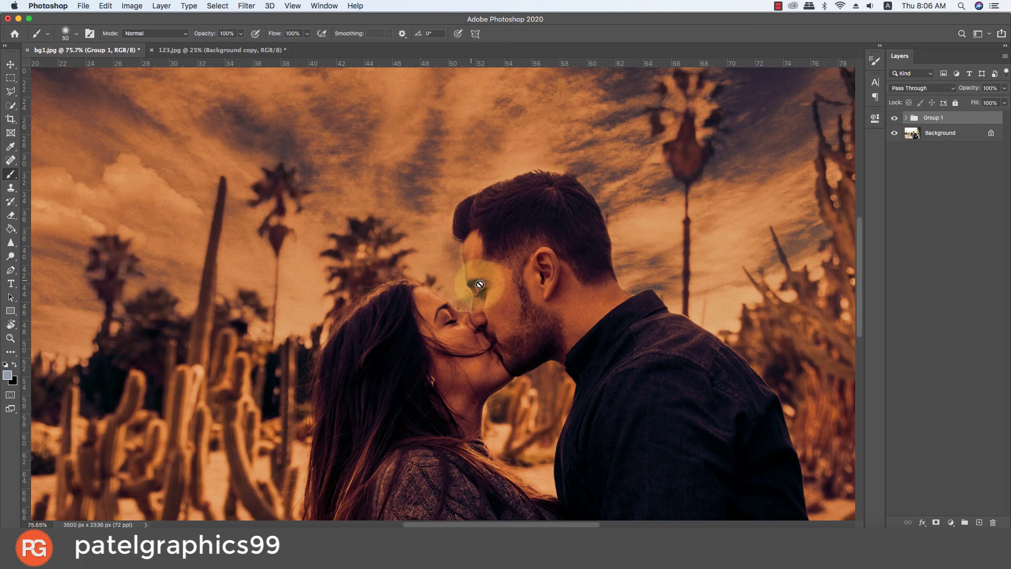
pyautogui.scroll(-2, 519, 300)
pyautogui.scroll(4, 519, 300)
pyautogui.scroll(-4, 517, 303)
pyautogui.scroll(-3, 518, 304)
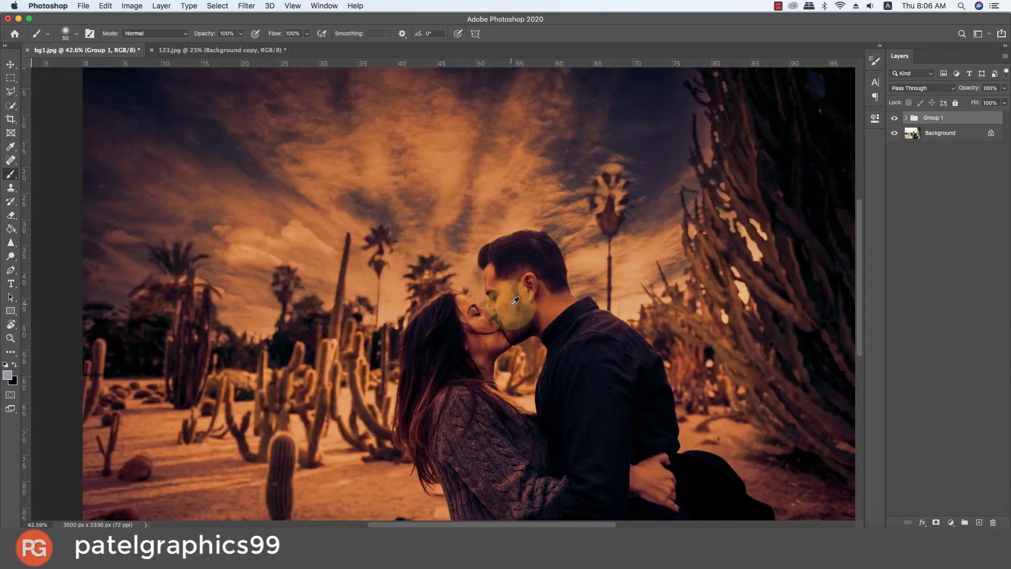
pyautogui.scroll(-3, 508, 292)
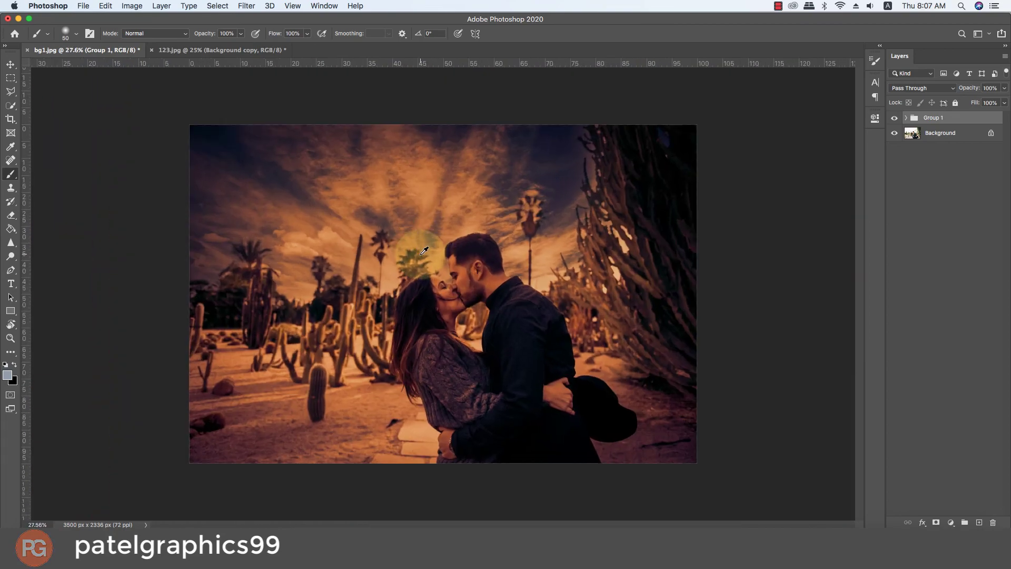